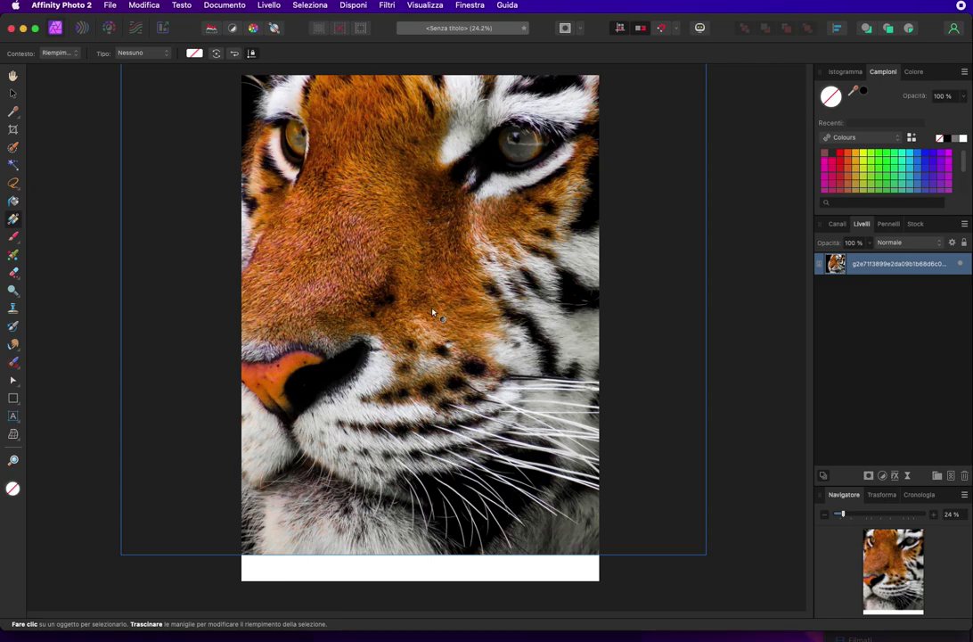
# Undo the accidental gradient fill over the tiger photo and switch to the Move tool.
pyautogui.moveTo(426, 280); pyautogui.dragTo(434, 326)
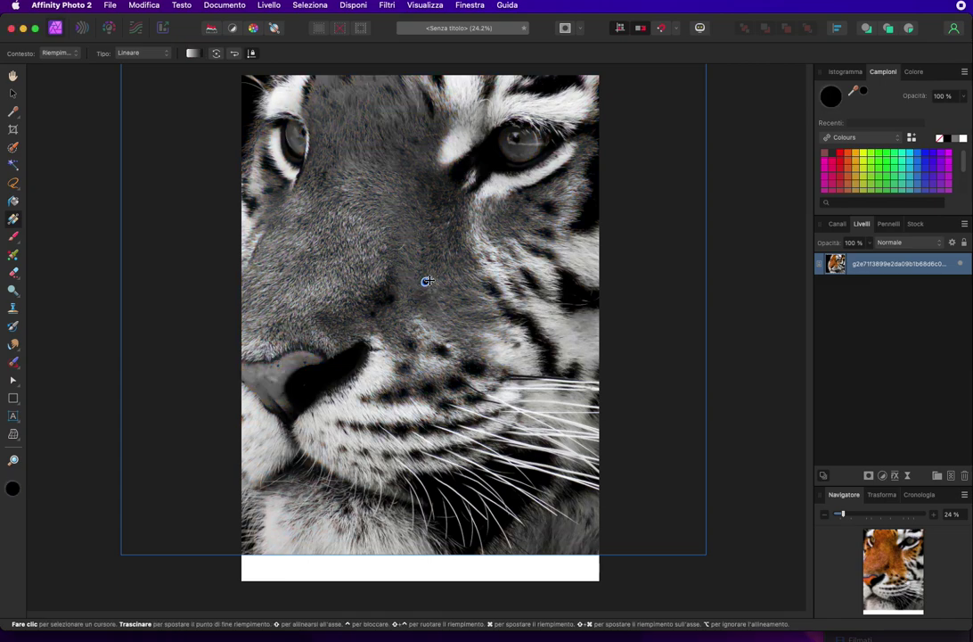
pyautogui.hotkey('ctrl', 'z')
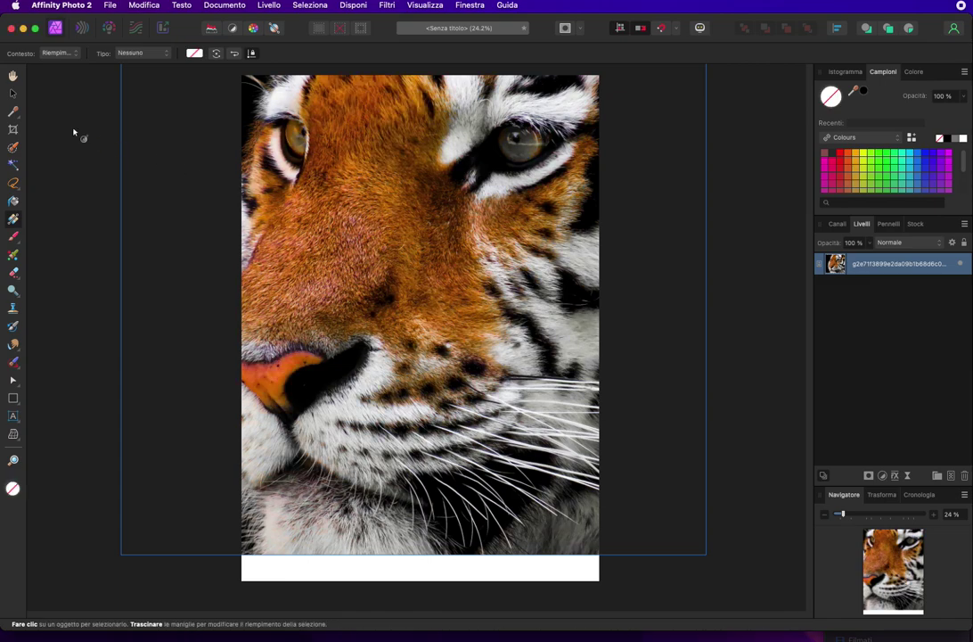
pyautogui.click(14, 93)
# Resize and shift the tiger photo by its corners until it covers the page with no white strip.
pyautogui.moveTo(355, 178)
pyautogui.mouseDown()
pyautogui.moveTo(409, 270)
pyautogui.moveTo(348, 227)
pyautogui.mouseUp()
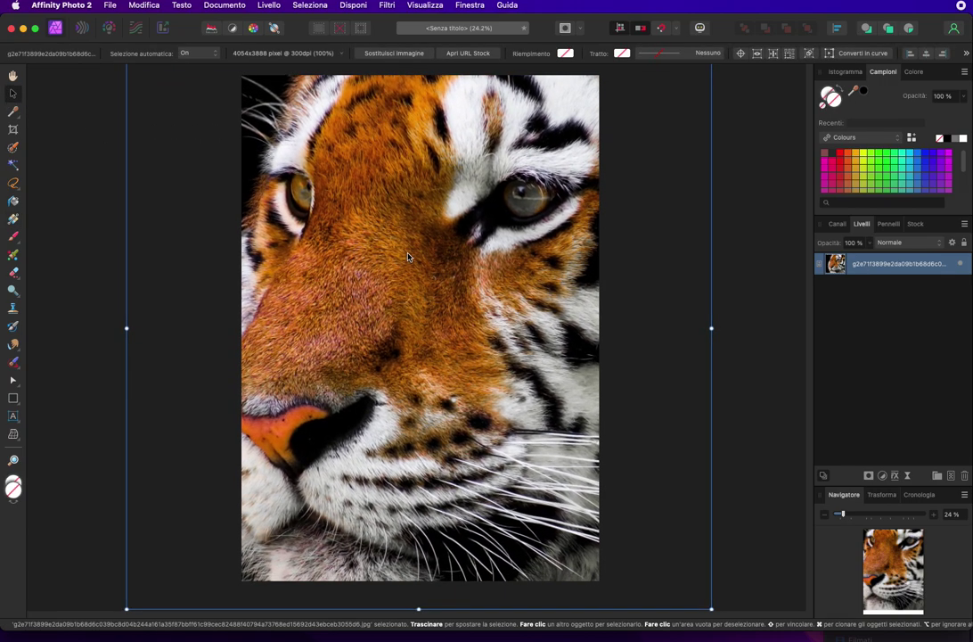
pyautogui.moveTo(712, 609); pyautogui.dragTo(610, 551)
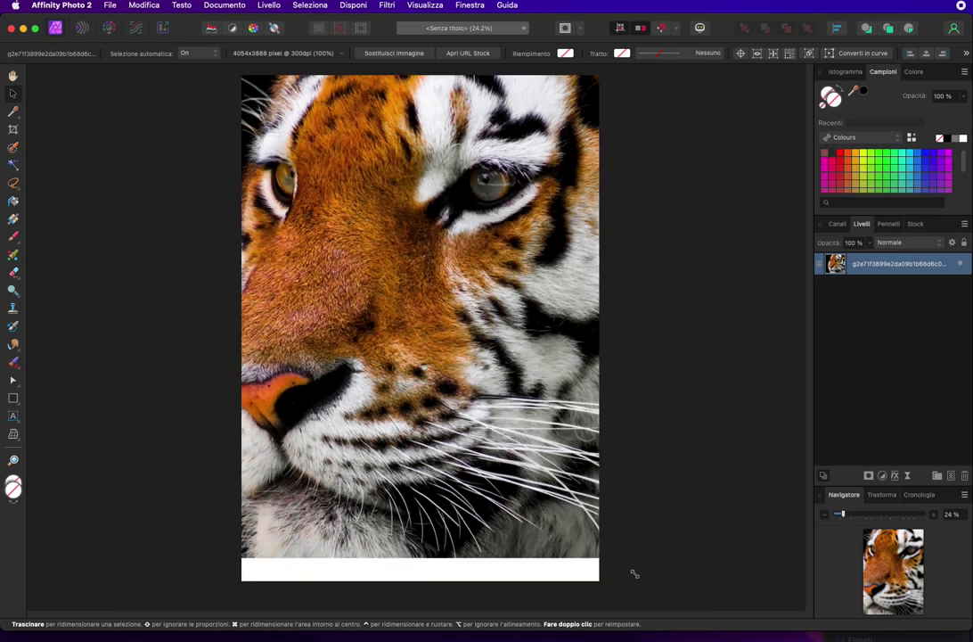
pyautogui.moveTo(421, 350); pyautogui.dragTo(458, 378)
pyautogui.moveTo(667, 562); pyautogui.dragTo(696, 587)
pyautogui.moveTo(467, 323); pyautogui.dragTo(458, 320)
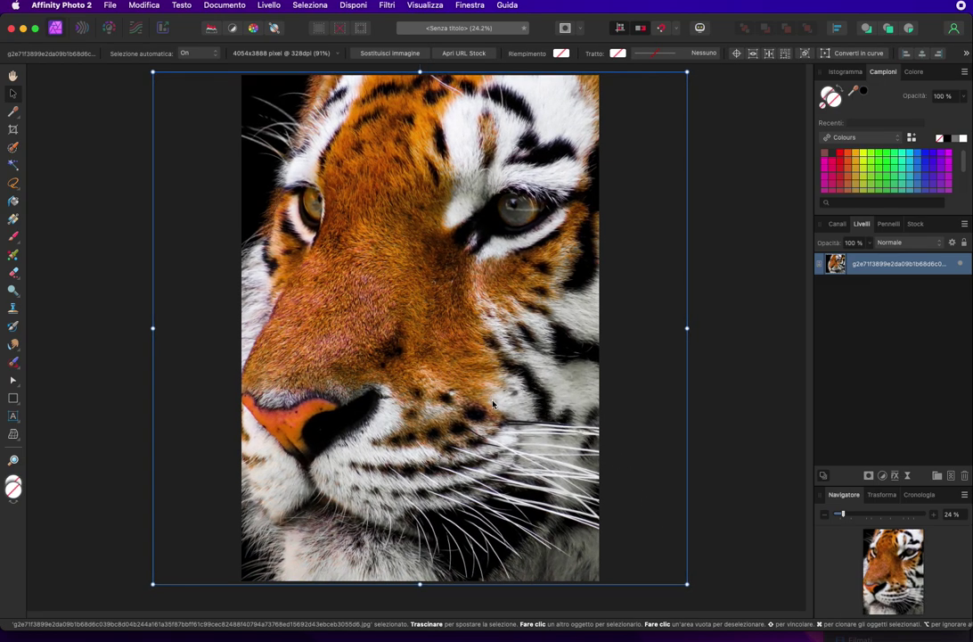
pyautogui.moveTo(493, 404); pyautogui.dragTo(511, 407)
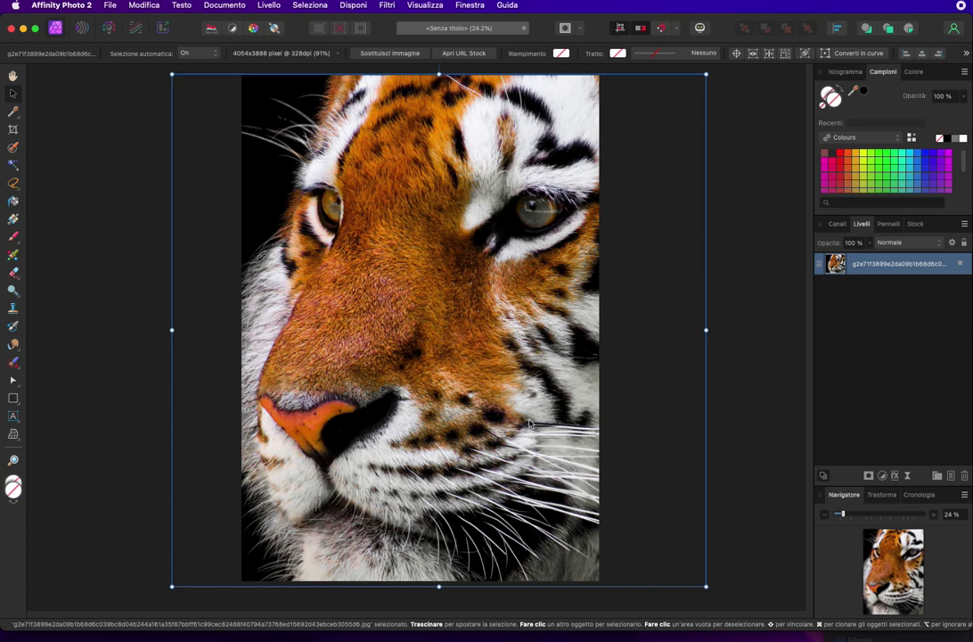
pyautogui.moveTo(533, 422); pyautogui.dragTo(539, 420)
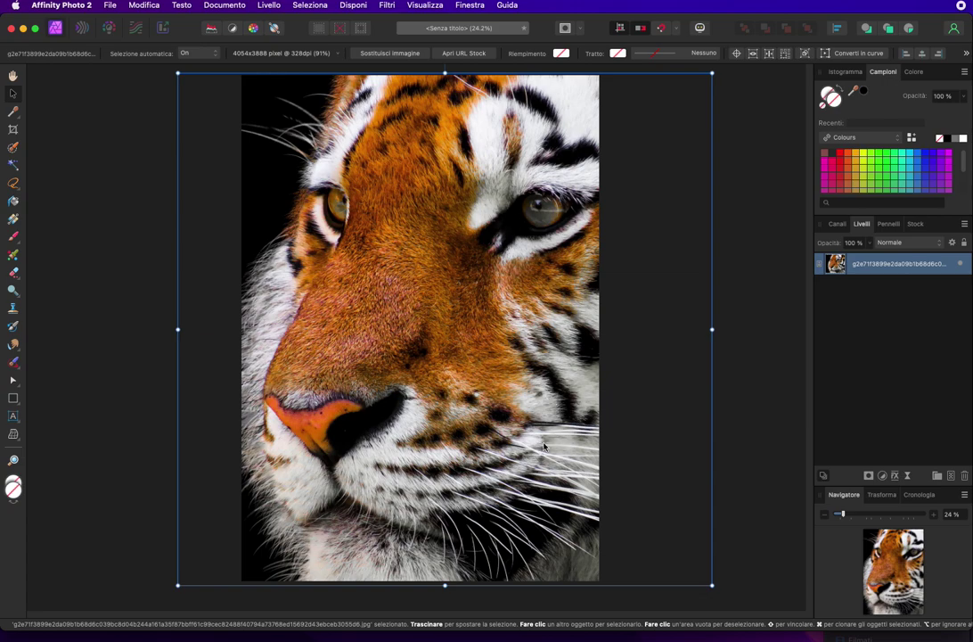
pyautogui.click(837, 224)
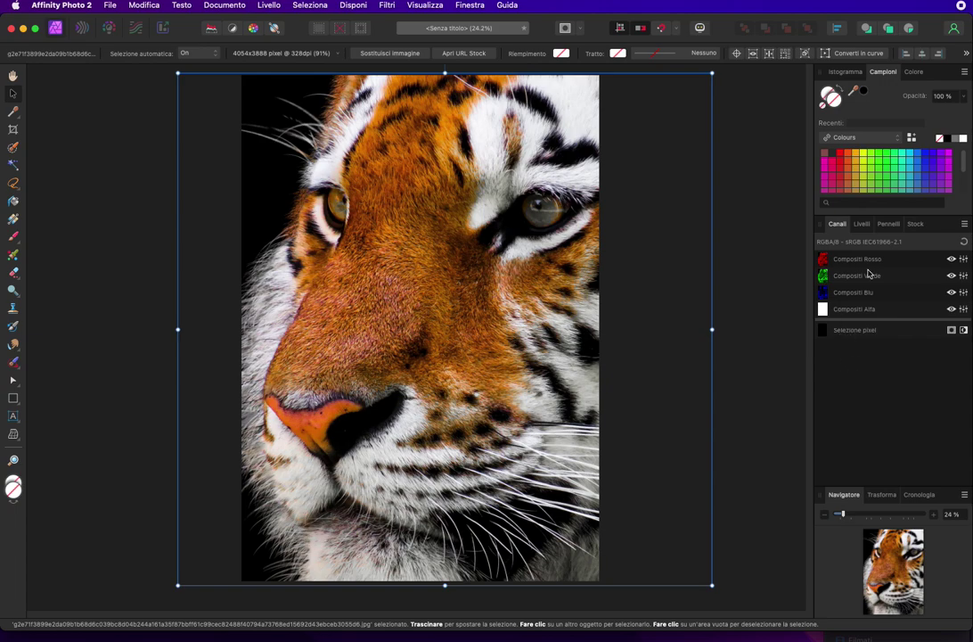
pyautogui.click(862, 223)
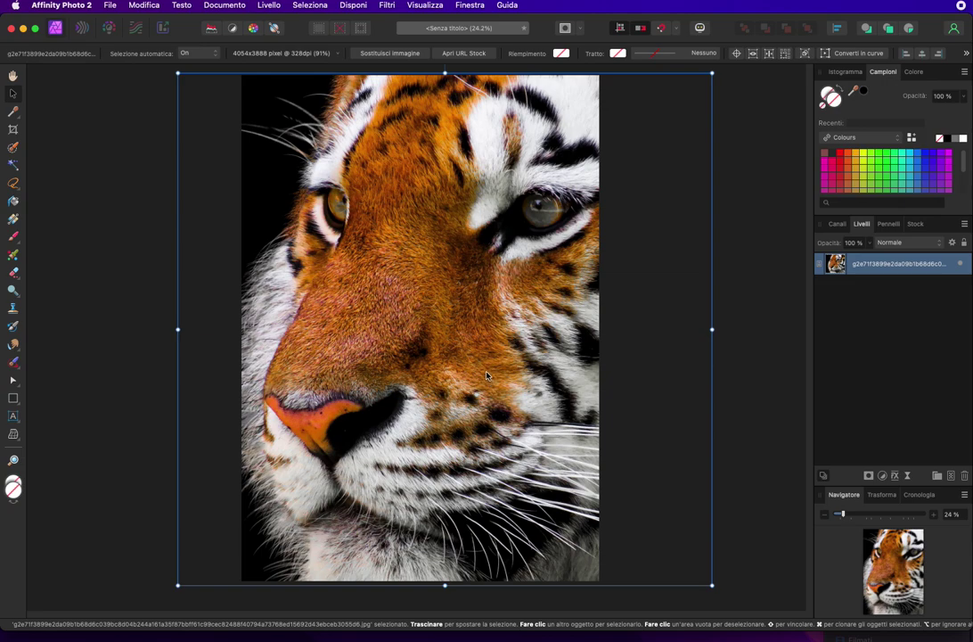
# Rename the tiger image layer to 'tigrotto' in the Livelli panel.
pyautogui.doubleClick(878, 264)
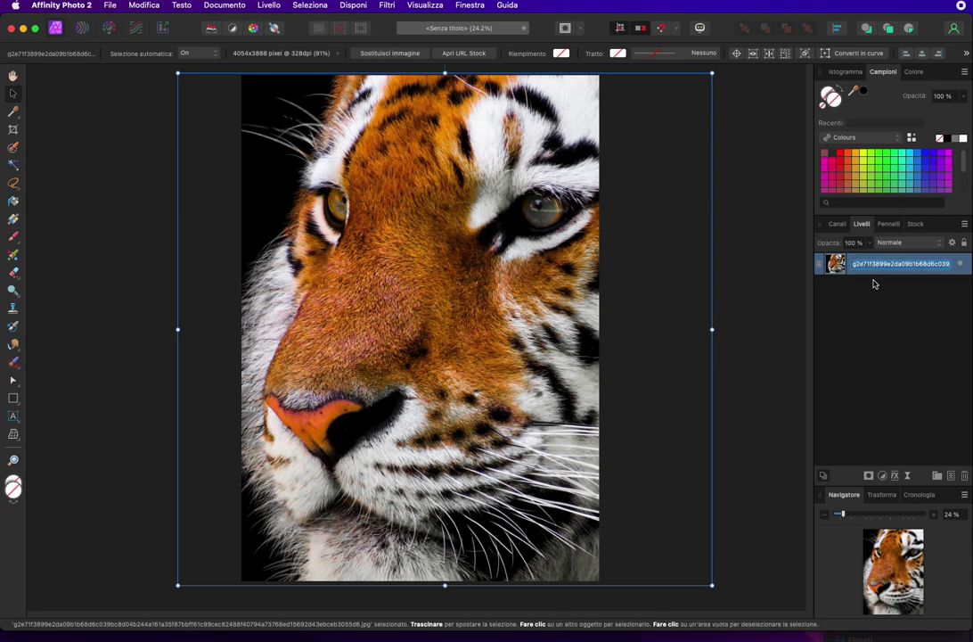
pyautogui.write('Tigrotto')
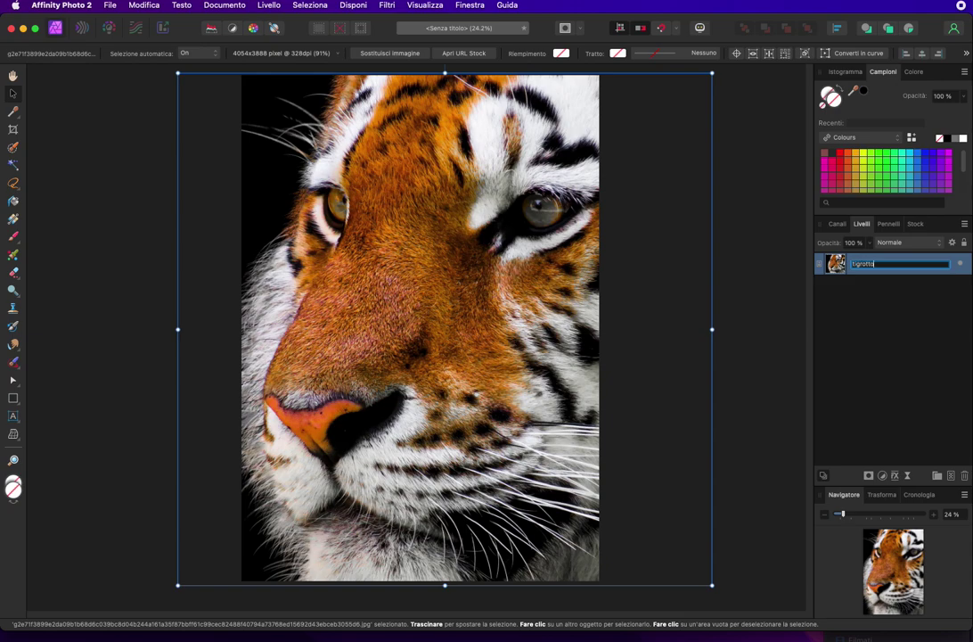
pyautogui.press('Return')
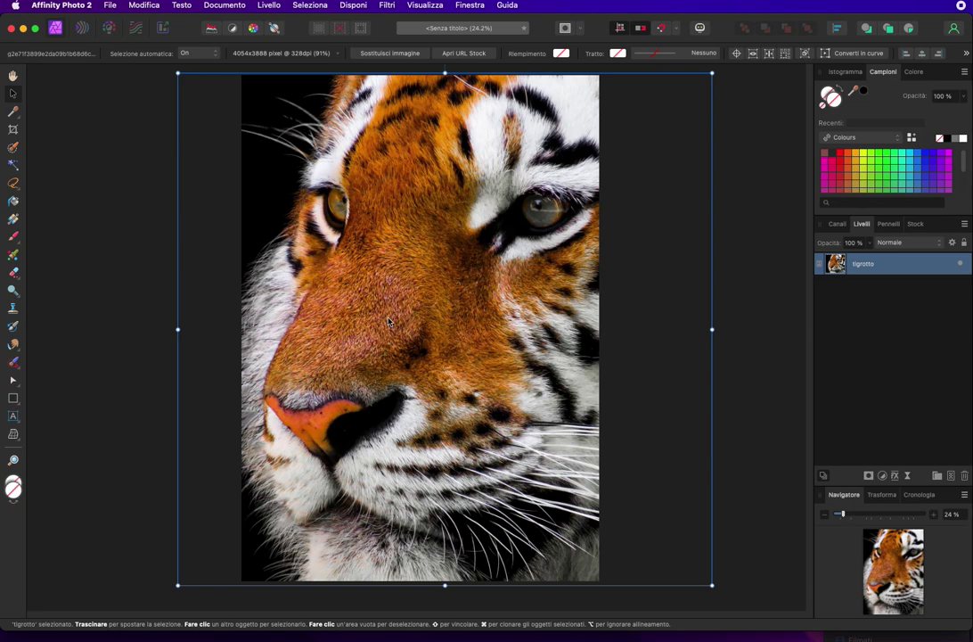
pyautogui.click(311, 5)
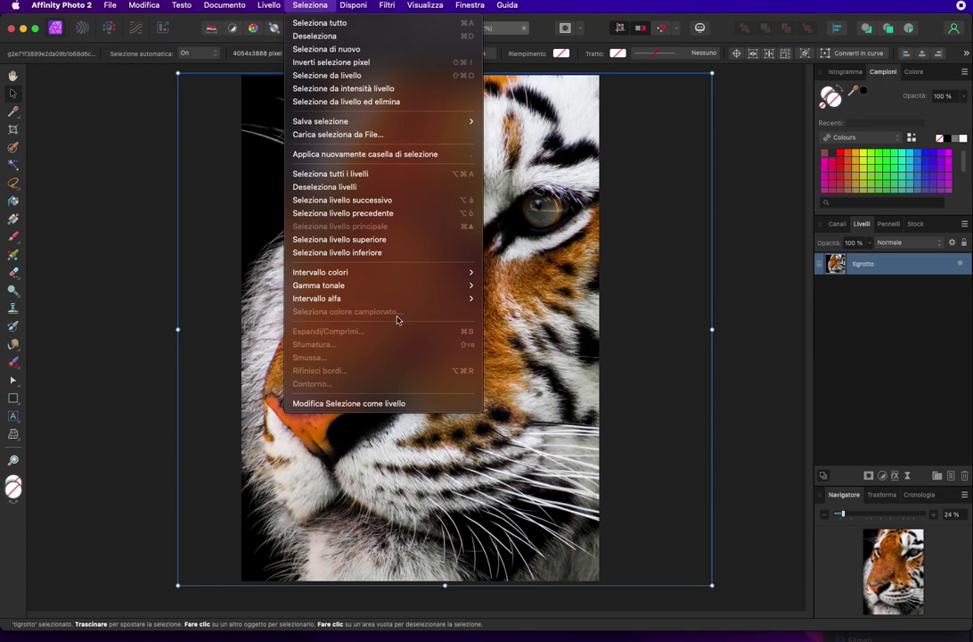
# Close the Seleziona menu without applying anything and bring up the Livello menu.
pyautogui.press('Escape')
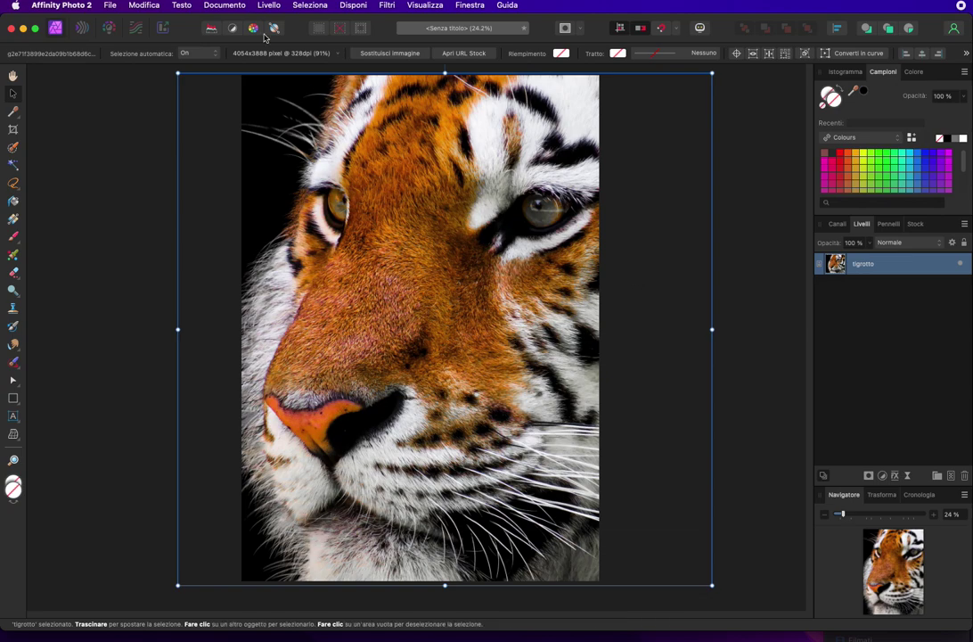
pyautogui.click(270, 6)
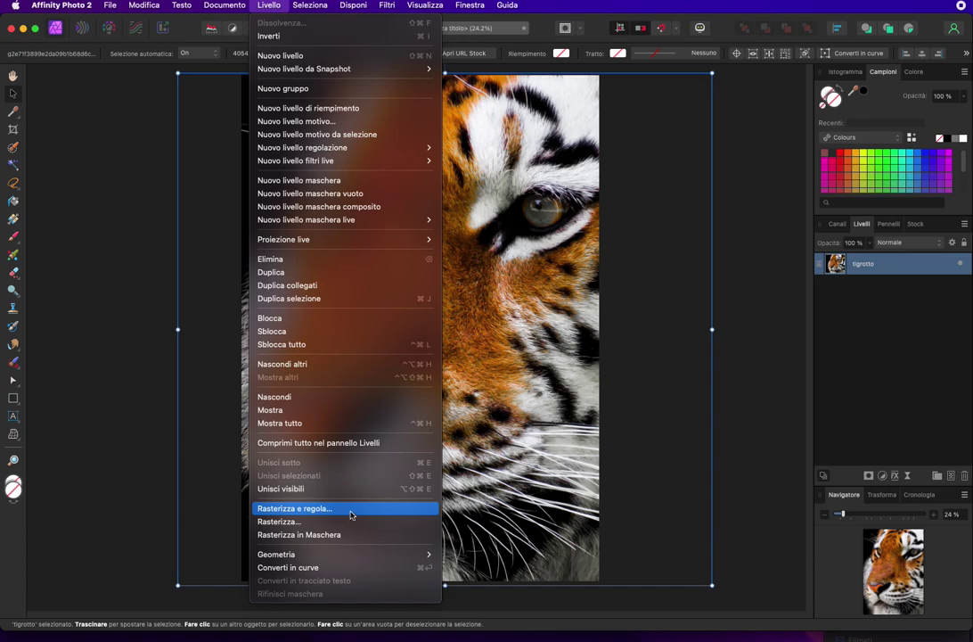
# Replace a plain Rasterizza of tigrotto with Livello > Rasterizza e regola, trimming it to the page.
pyautogui.click(349, 521)
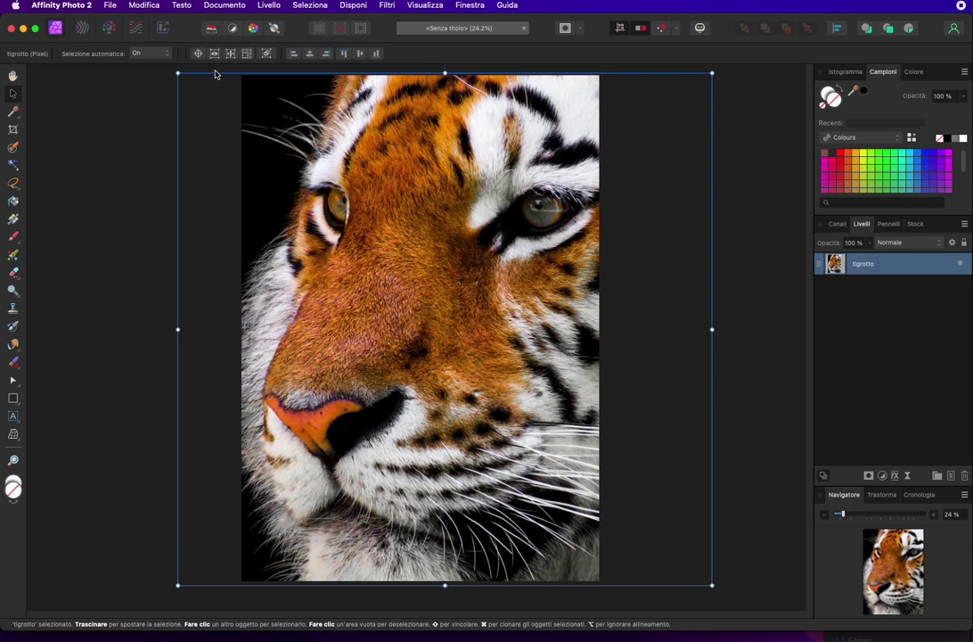
pyautogui.press('super+z')
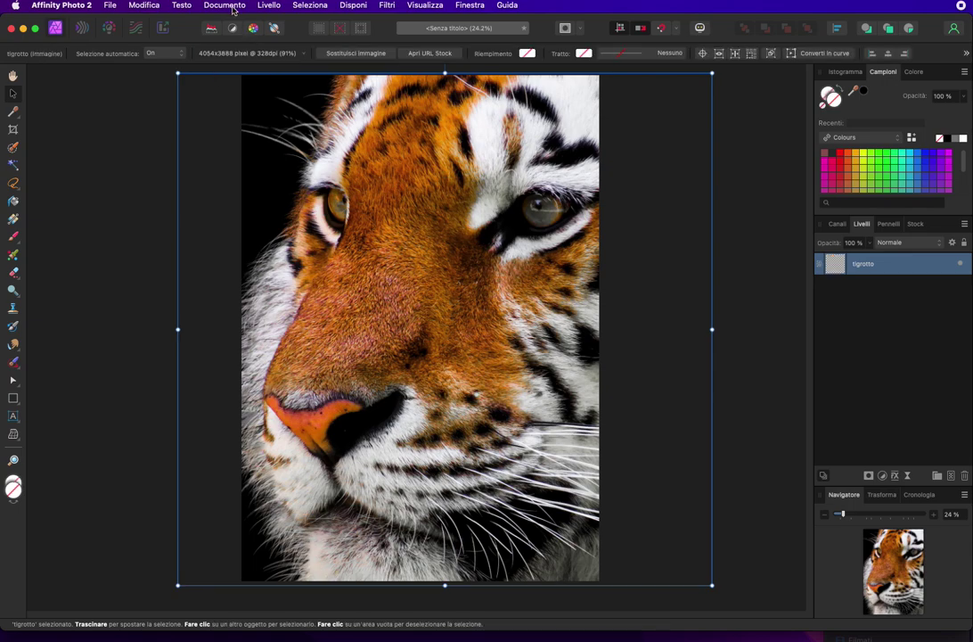
pyautogui.click(229, 6)
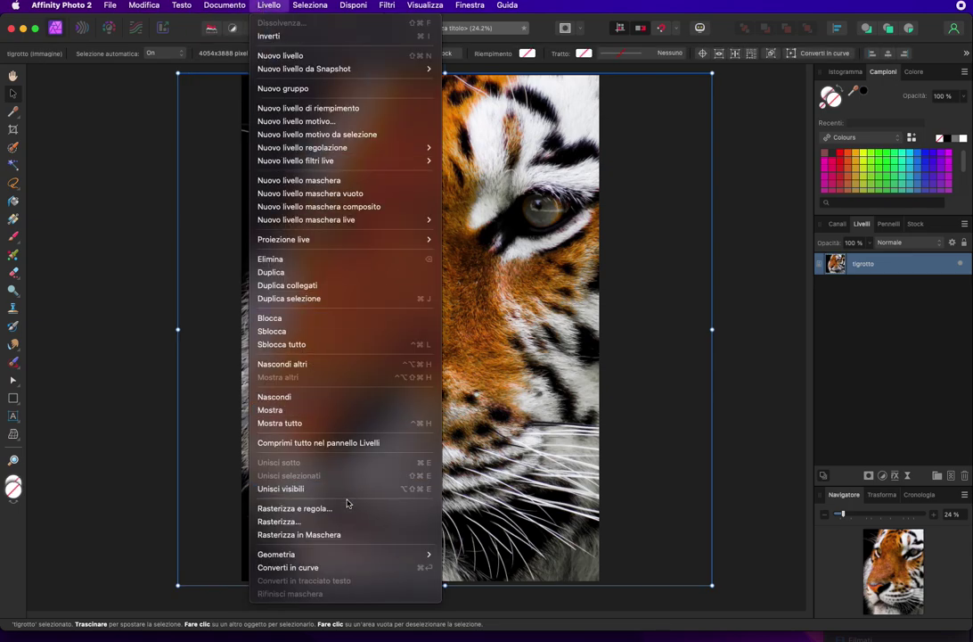
pyautogui.click(344, 510)
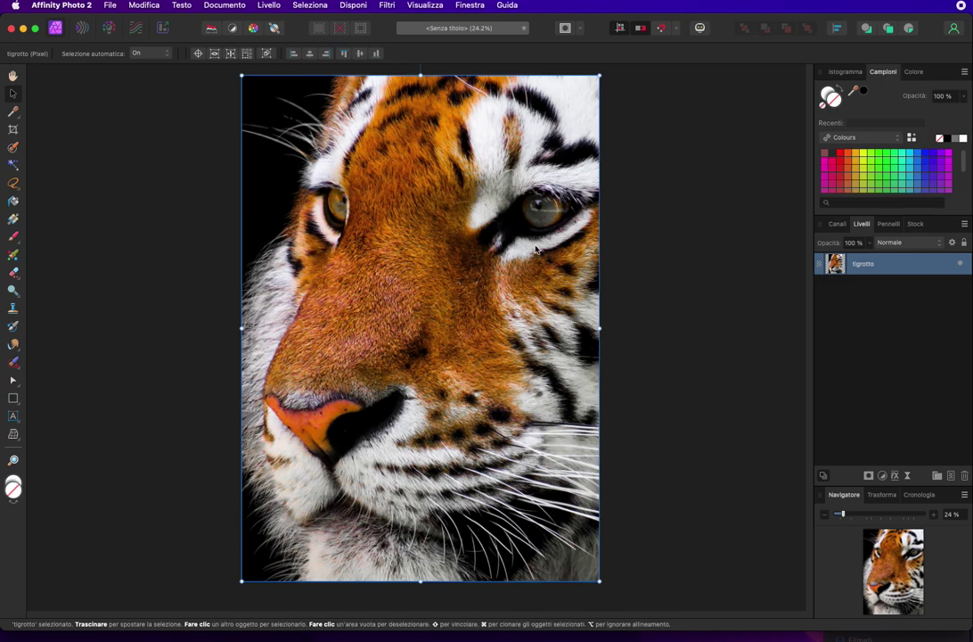
pyautogui.click(311, 5)
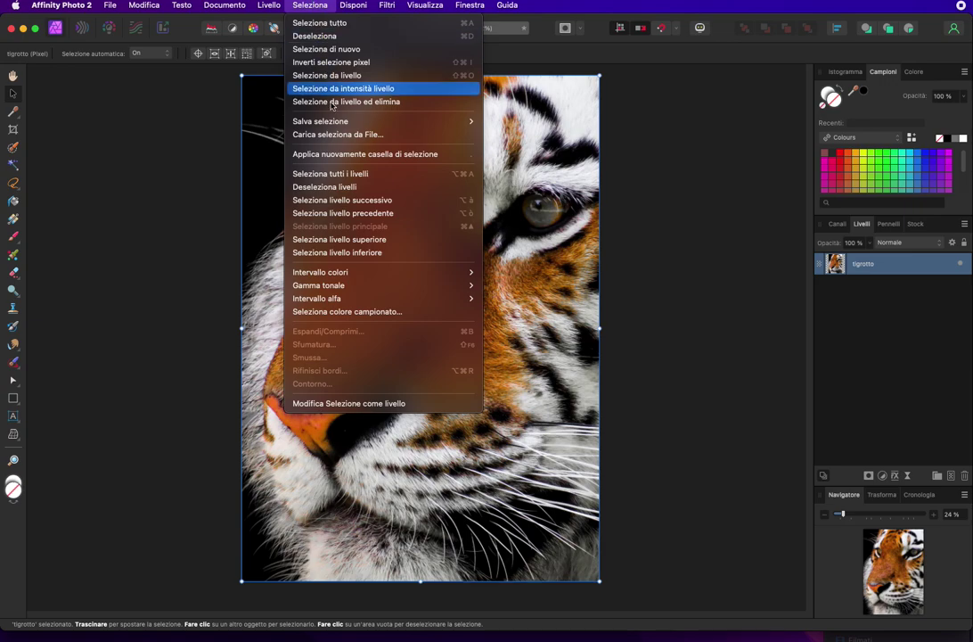
# Sample the tiger's orange facial fur with Seleziona colore campionato, Cubo CIELAB model, 15% tolerance.
pyautogui.click(388, 315)
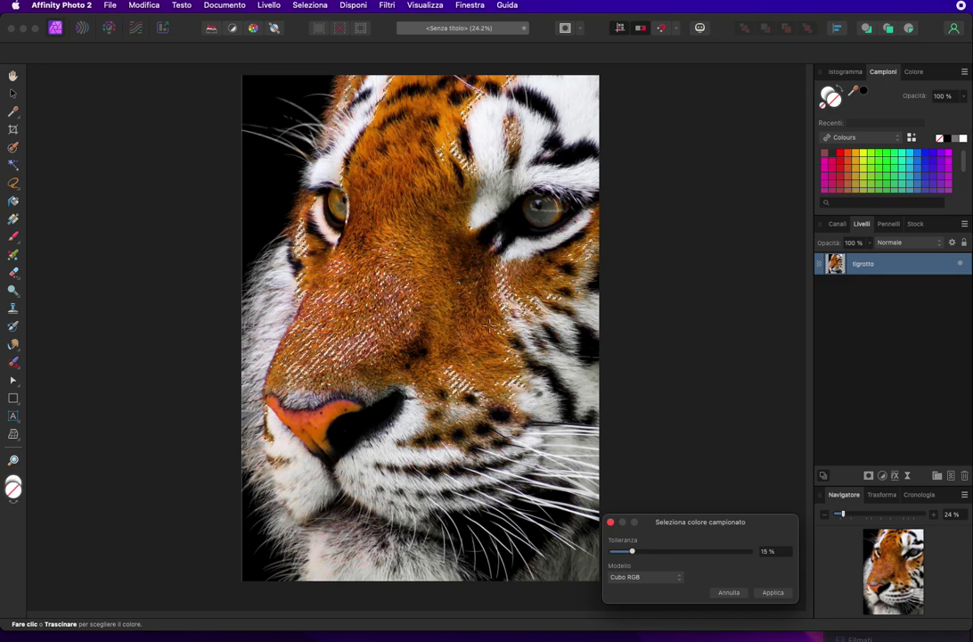
pyautogui.moveTo(665, 522); pyautogui.dragTo(667, 286)
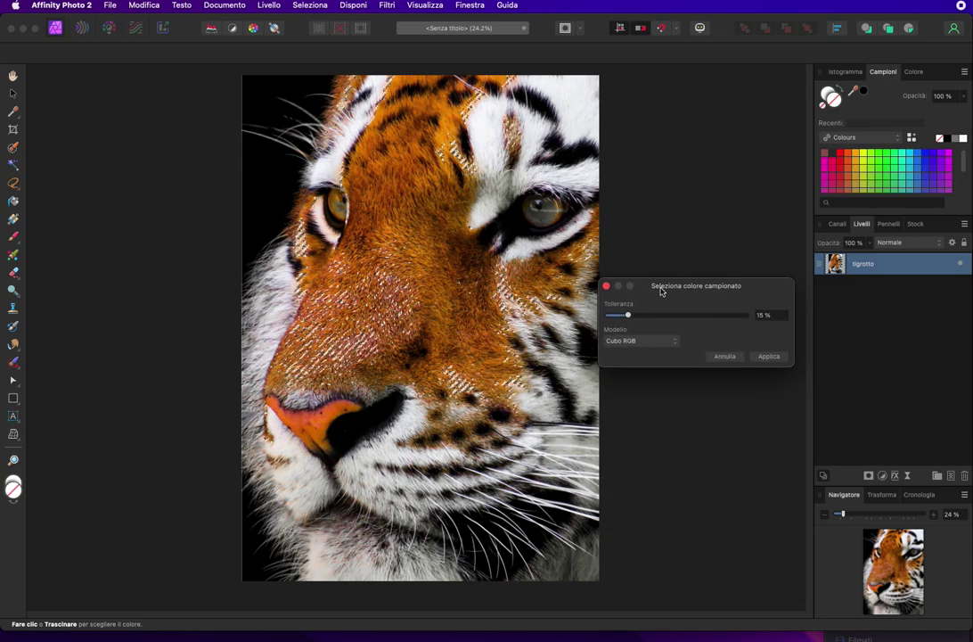
pyautogui.click(383, 285)
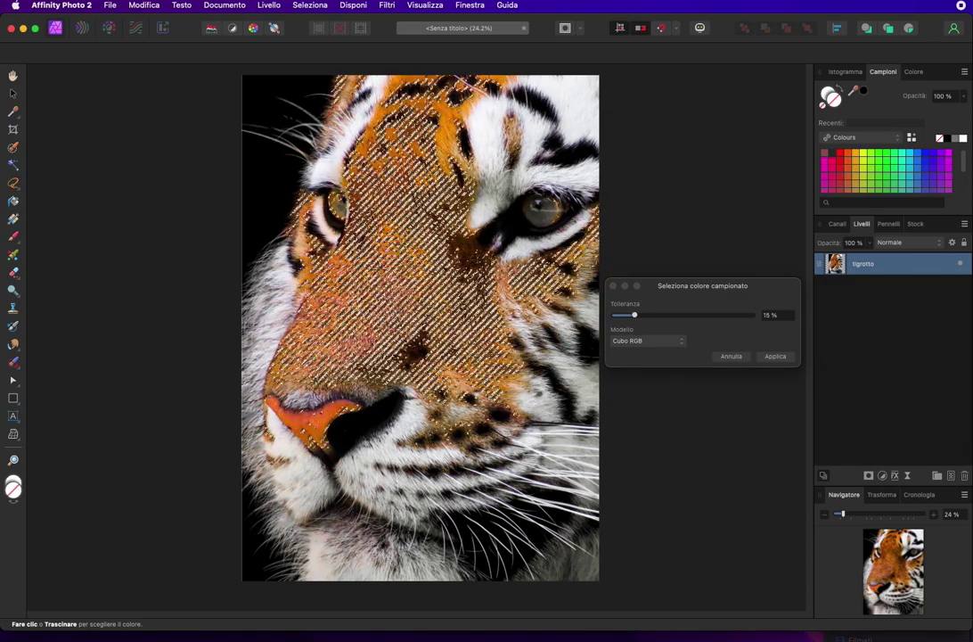
pyautogui.click(639, 340)
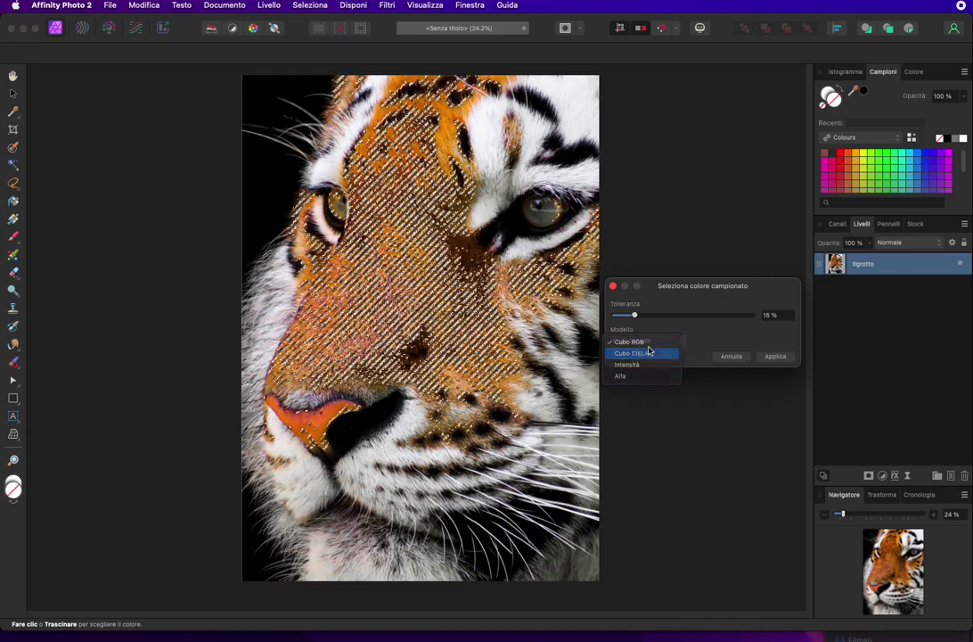
pyautogui.click(647, 354)
pyautogui.moveTo(634, 316); pyautogui.dragTo(660, 321)
pyautogui.moveTo(714, 323); pyautogui.dragTo(727, 321)
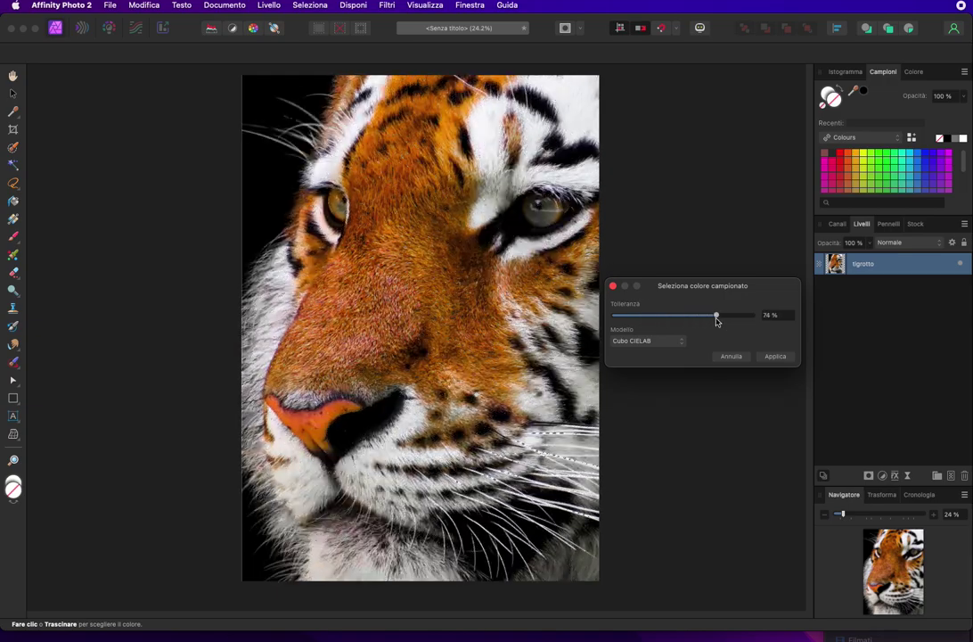
pyautogui.moveTo(728, 321); pyautogui.dragTo(635, 325)
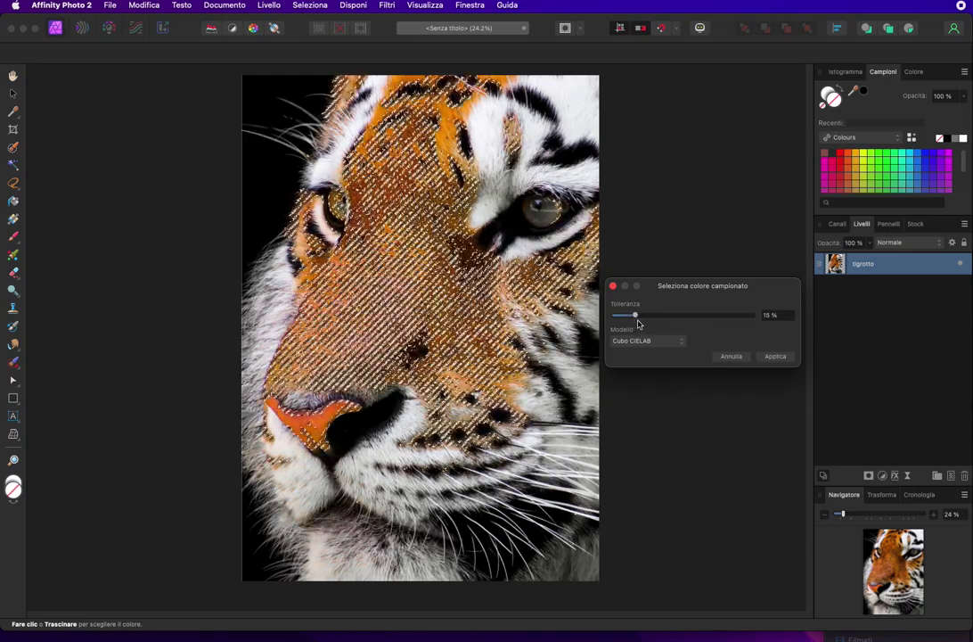
pyautogui.moveTo(637, 324); pyautogui.dragTo(634, 324)
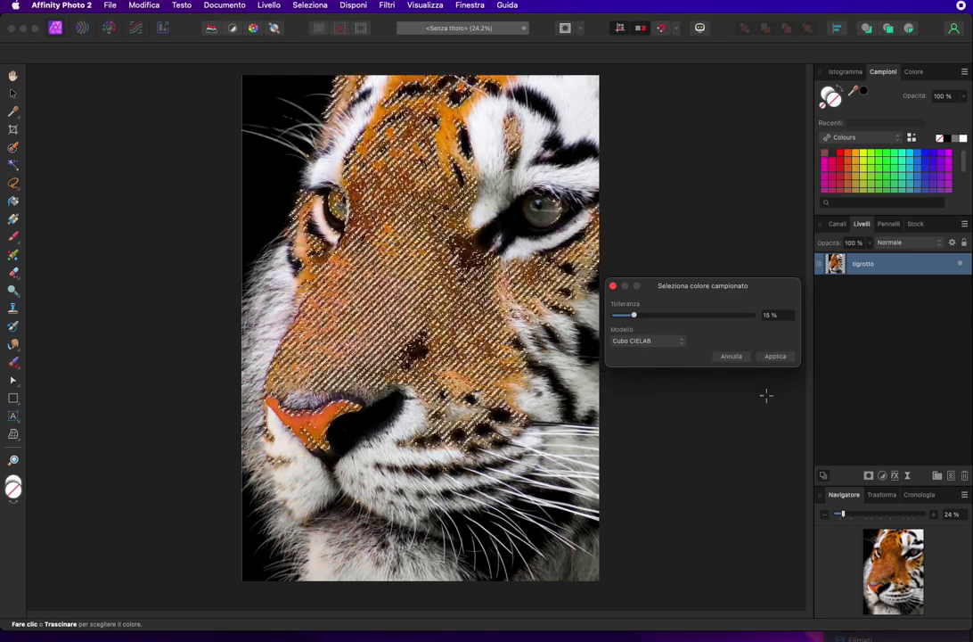
pyautogui.click(776, 356)
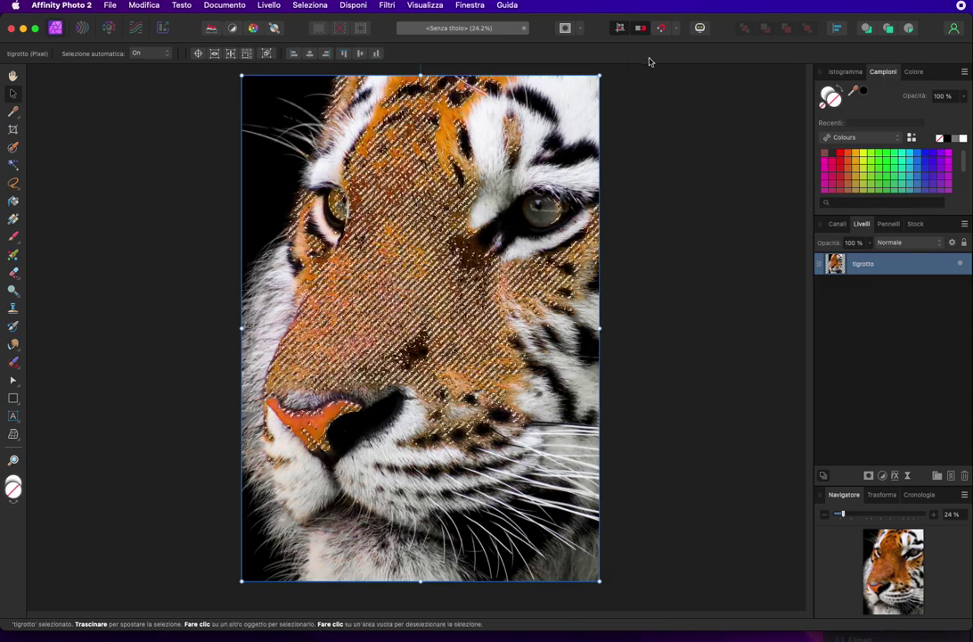
pyautogui.click(566, 30)
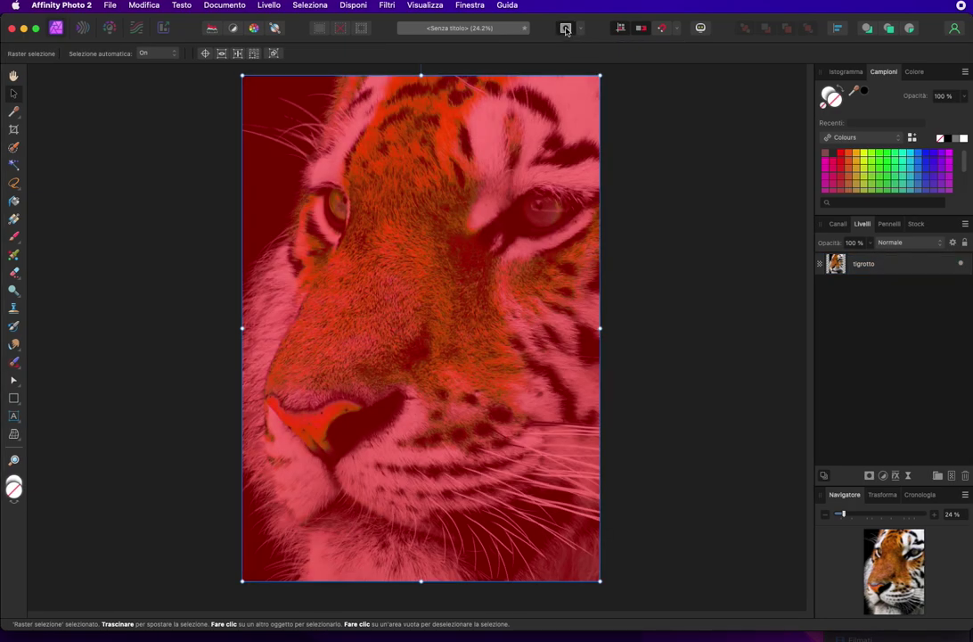
pyautogui.click(566, 29)
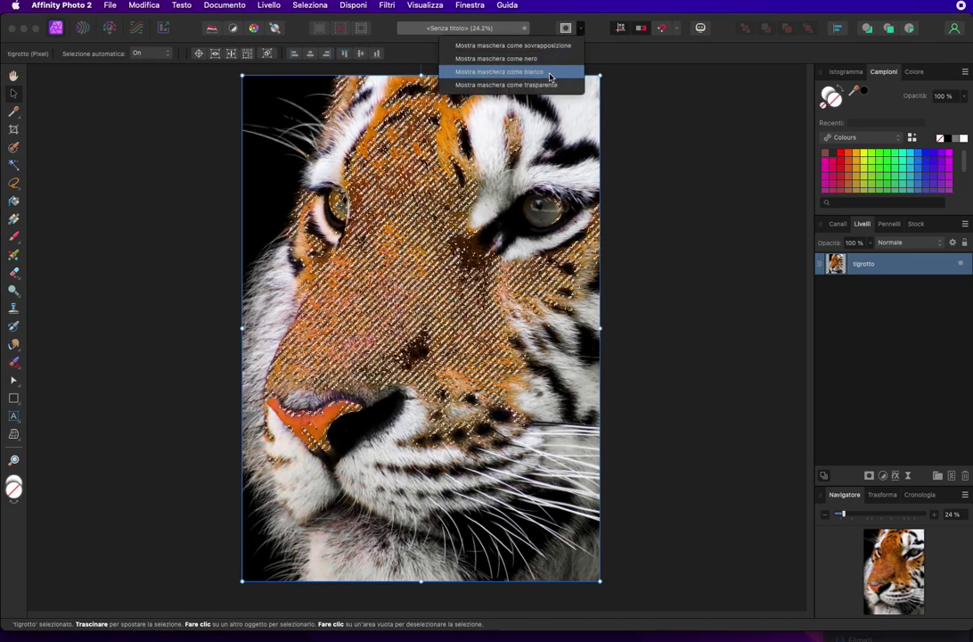
pyautogui.click(553, 72)
pyautogui.click(565, 28)
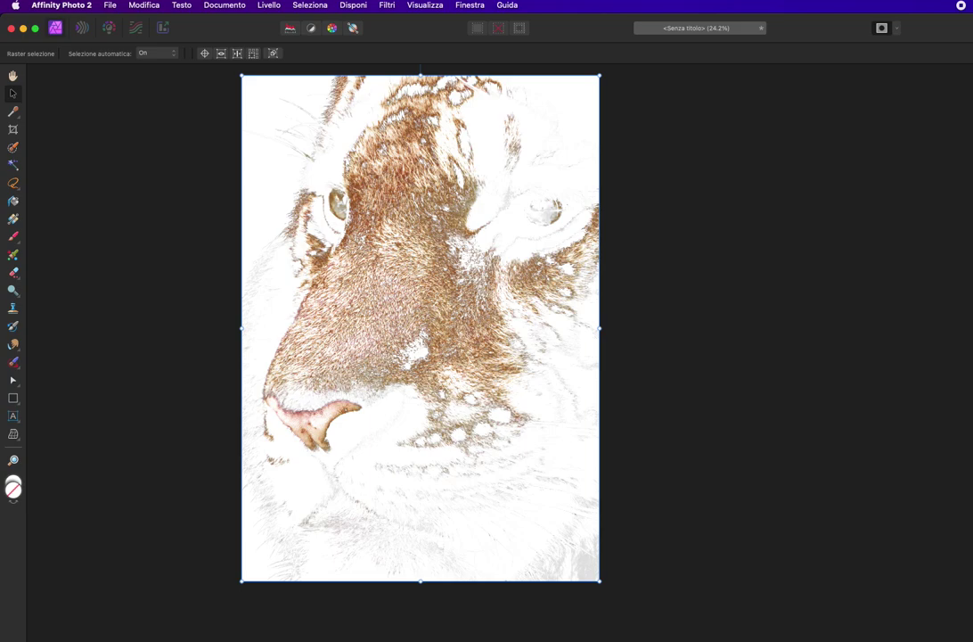
pyautogui.moveTo(863, 524); pyautogui.dragTo(967, 605)
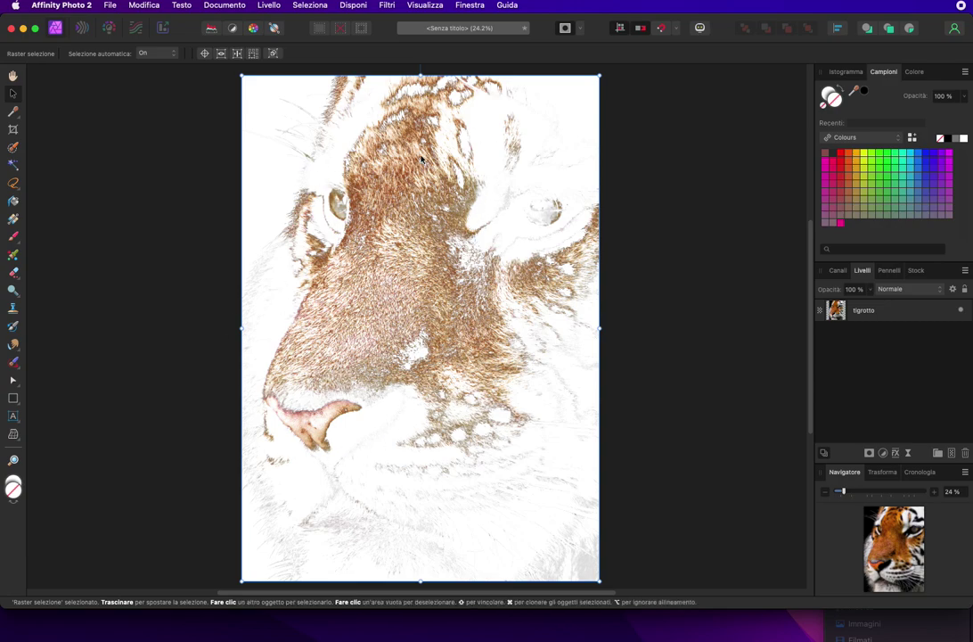
pyautogui.click(579, 30)
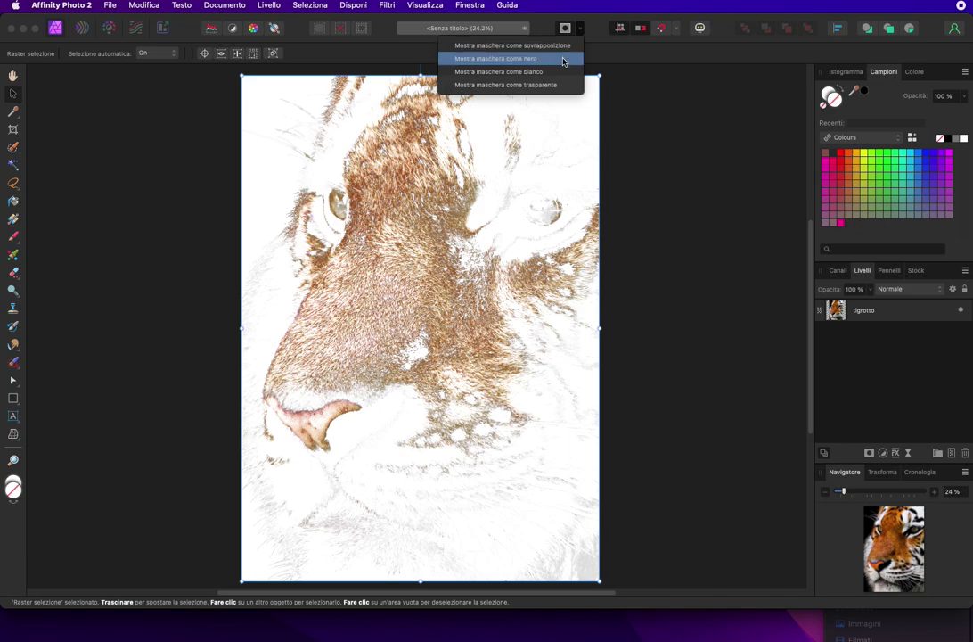
pyautogui.click(568, 57)
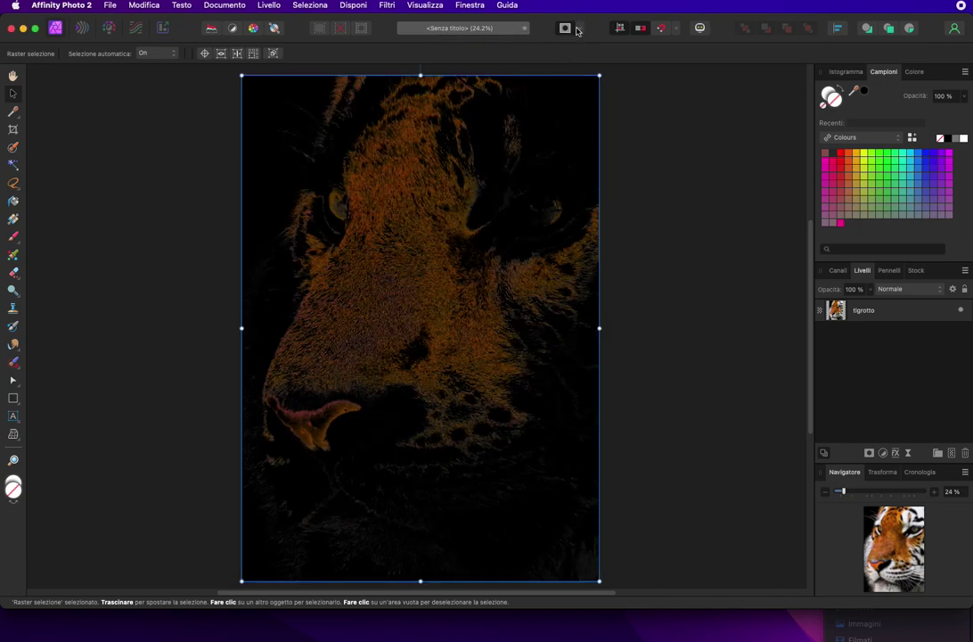
pyautogui.click(579, 31)
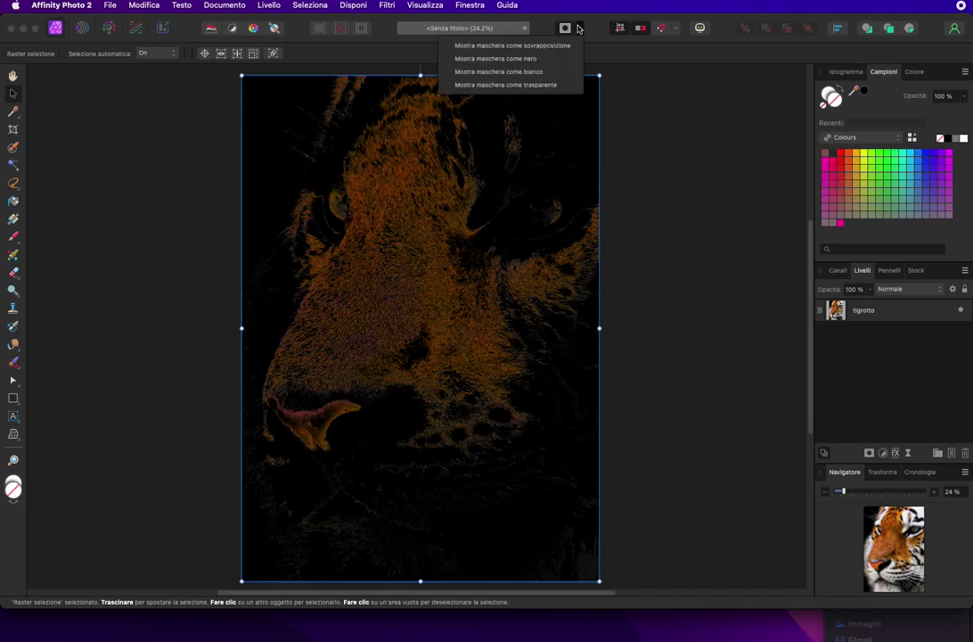
pyautogui.click(505, 85)
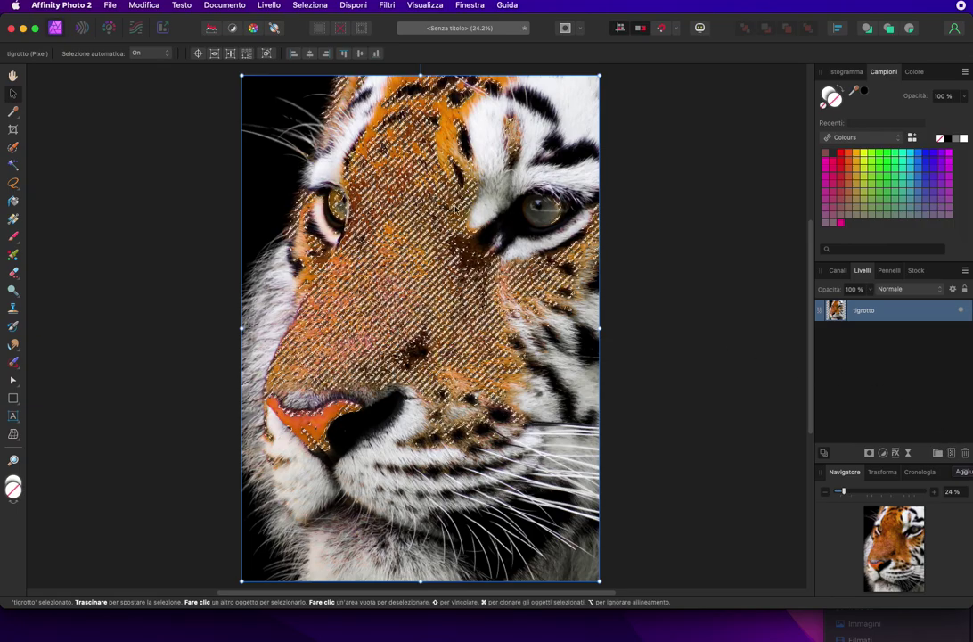
pyautogui.click(224, 6)
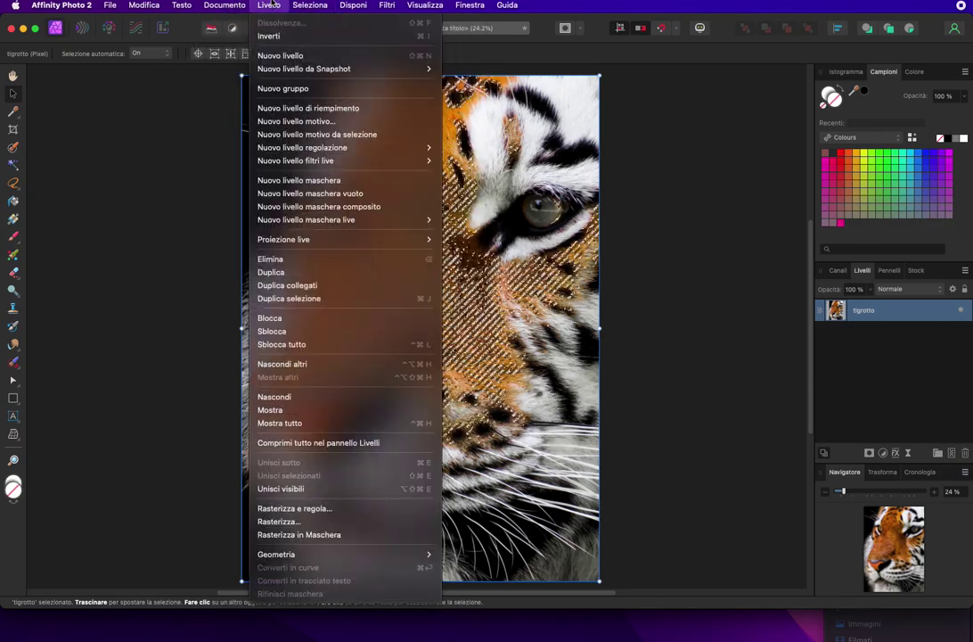
# Add a fill layer over the selected fur and try orange and brown RGB slider colours.
pyautogui.click(287, 109)
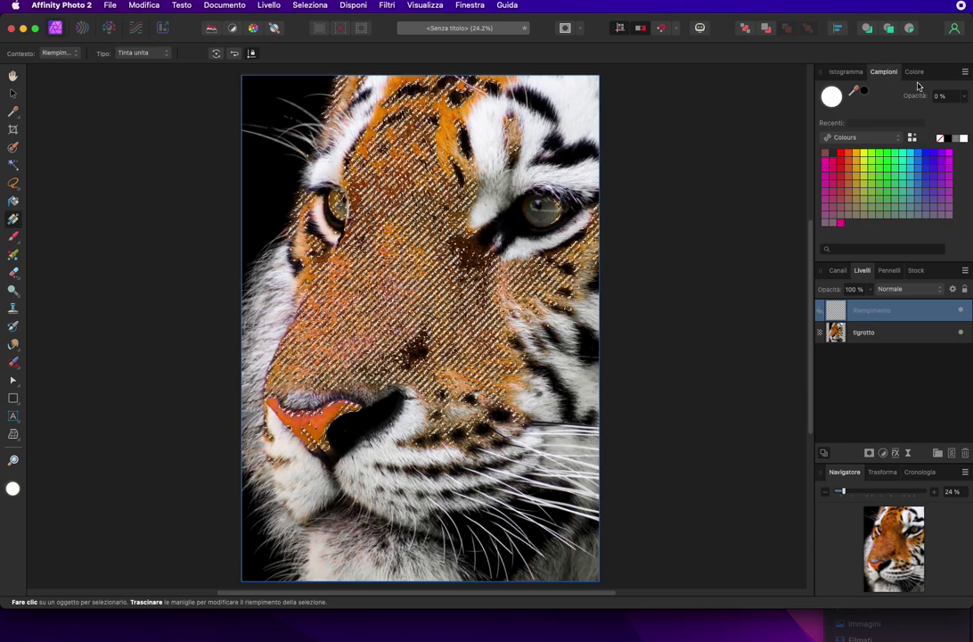
pyautogui.click(918, 73)
pyautogui.click(954, 96)
pyautogui.click(922, 39)
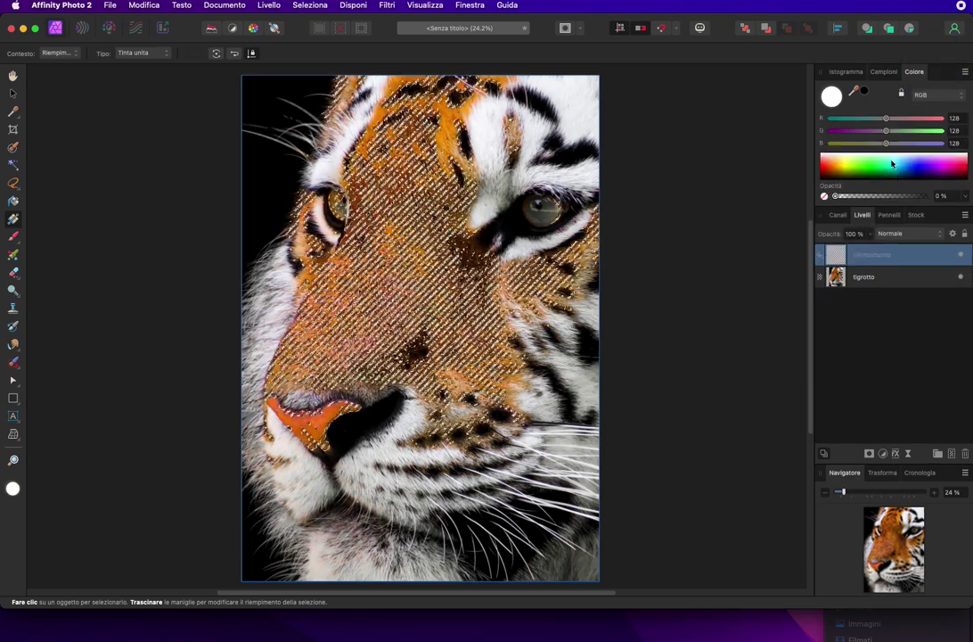
pyautogui.moveTo(856, 174)
pyautogui.mouseDown()
pyautogui.moveTo(827, 174)
pyautogui.moveTo(835, 169)
pyautogui.mouseUp()
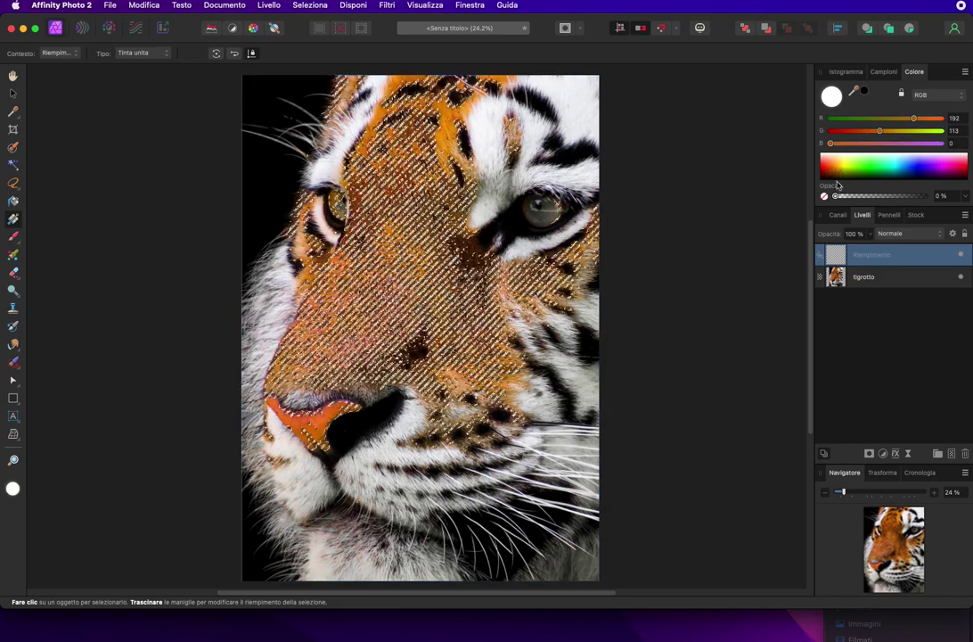
pyautogui.moveTo(839, 175); pyautogui.dragTo(838, 182)
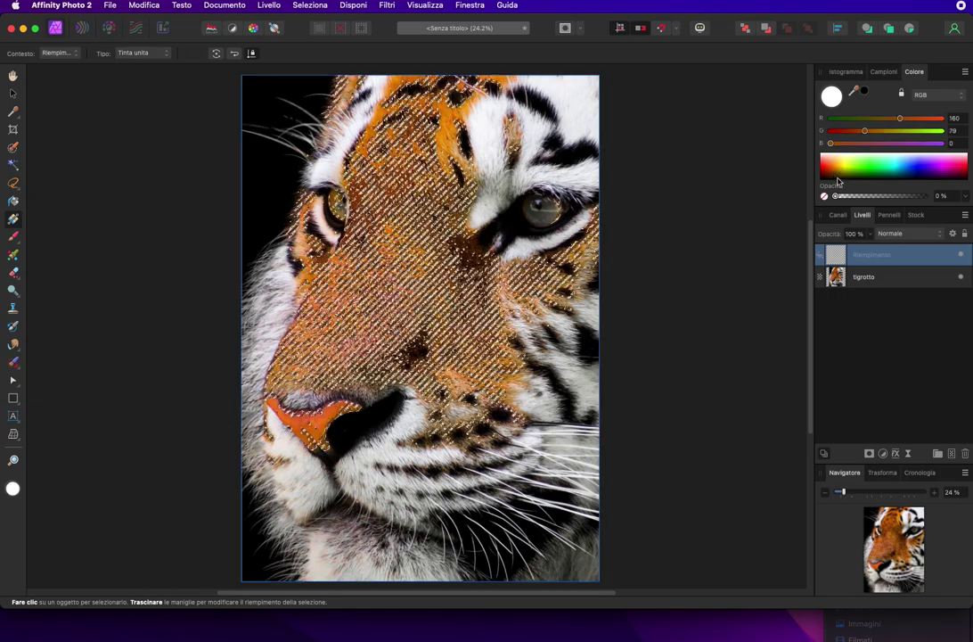
pyautogui.click(838, 167)
pyautogui.click(13, 92)
pyautogui.moveTo(837, 173); pyautogui.dragTo(834, 169)
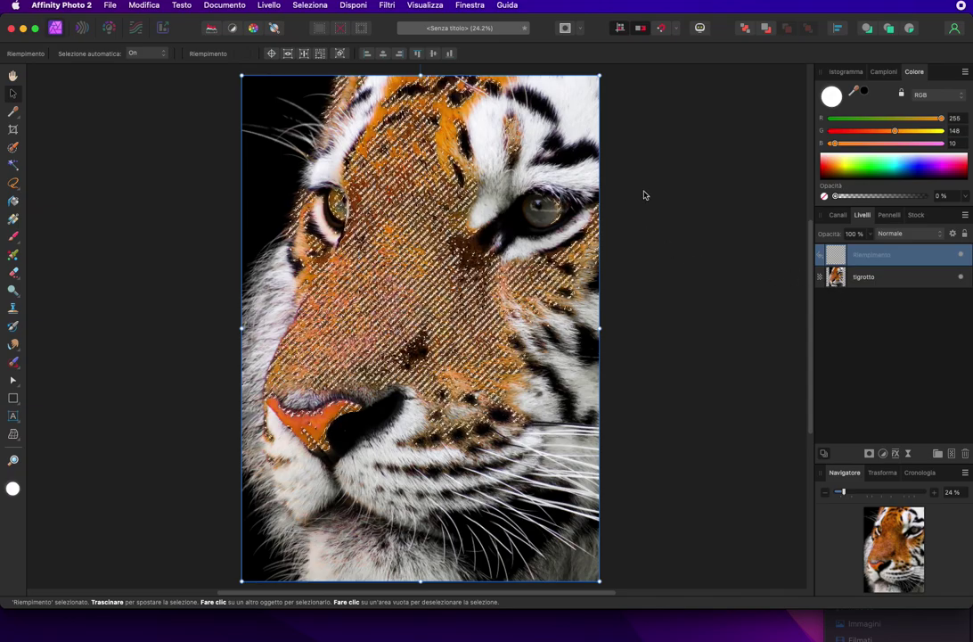
pyautogui.click(882, 277)
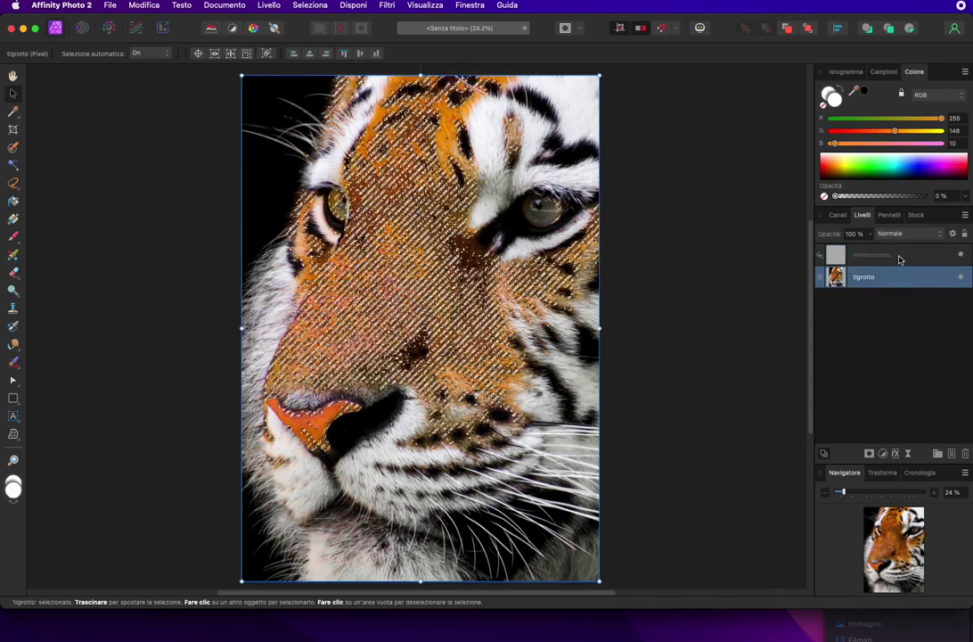
pyautogui.click(894, 256)
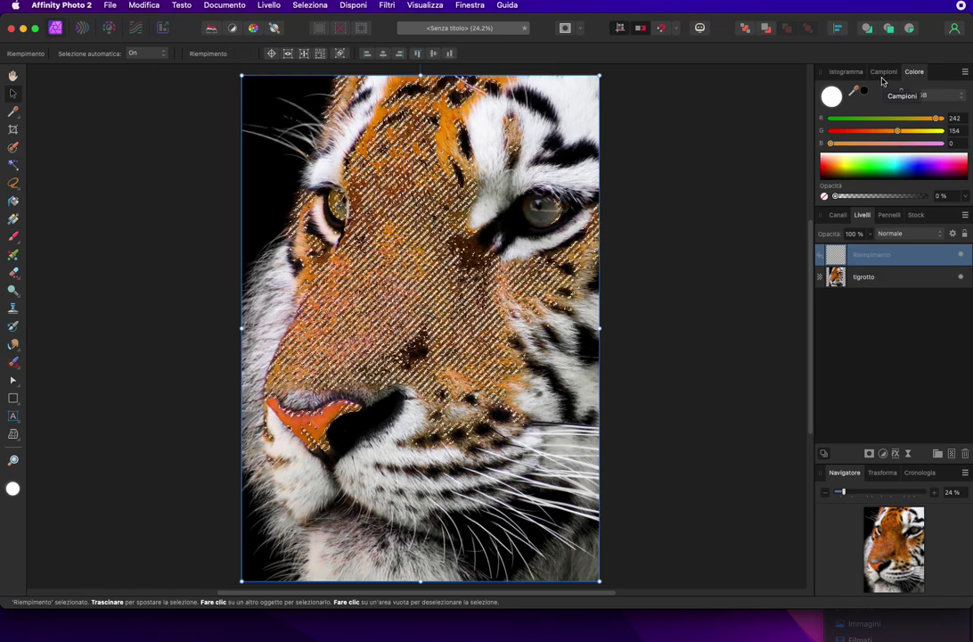
pyautogui.click(832, 167)
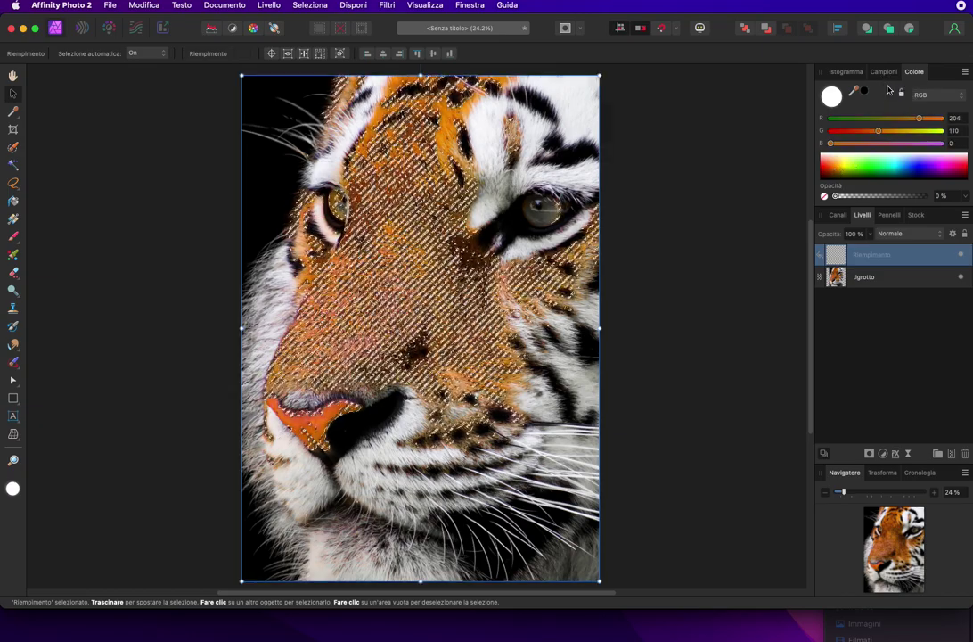
# Try orange, pink and tan swatches, then set the fill to crimson red.
pyautogui.click(883, 71)
pyautogui.click(856, 160)
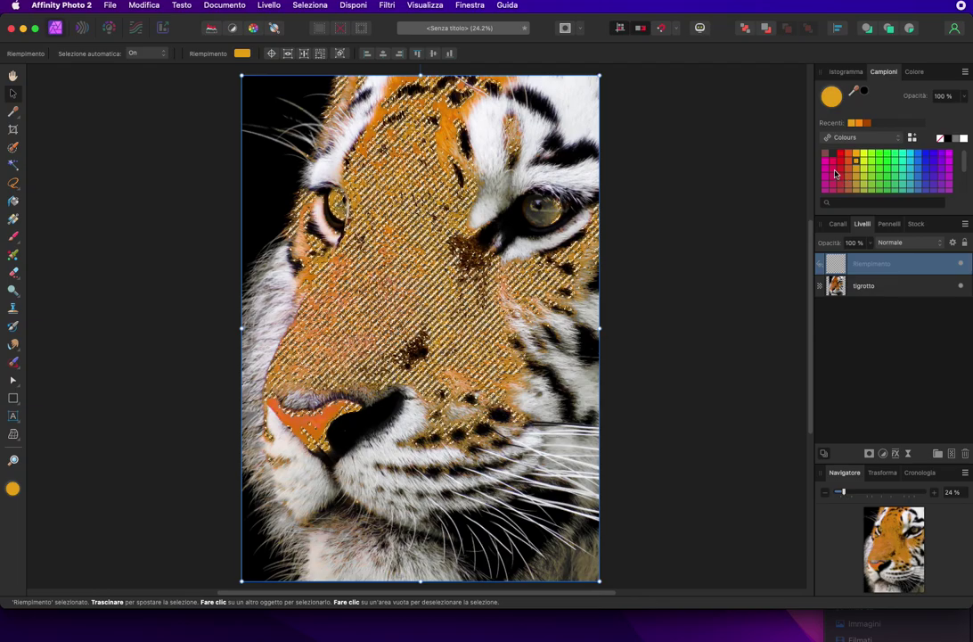
pyautogui.click(832, 178)
pyautogui.click(846, 170)
pyautogui.click(856, 188)
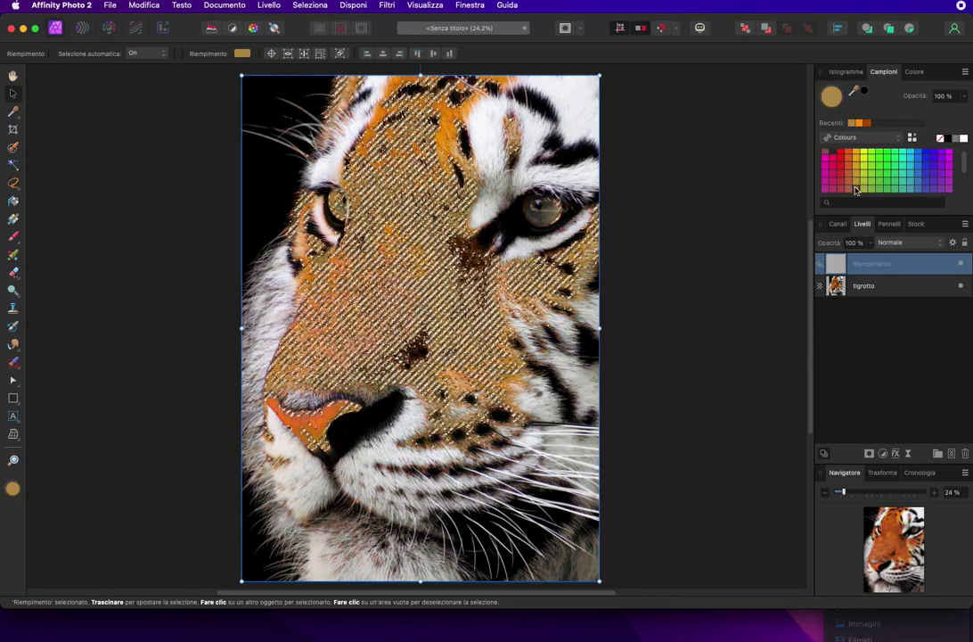
pyautogui.click(849, 159)
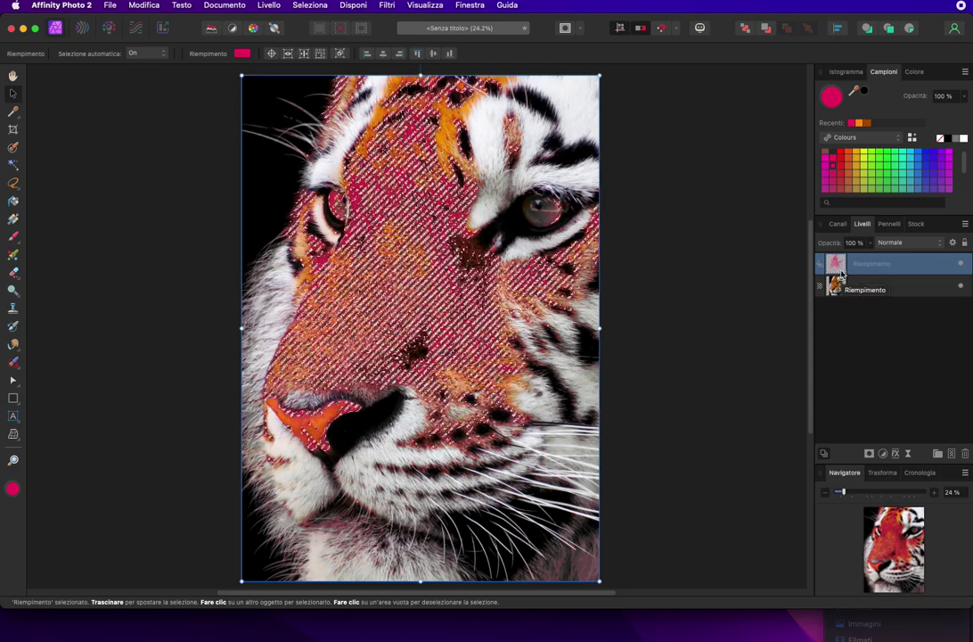
pyautogui.click(841, 173)
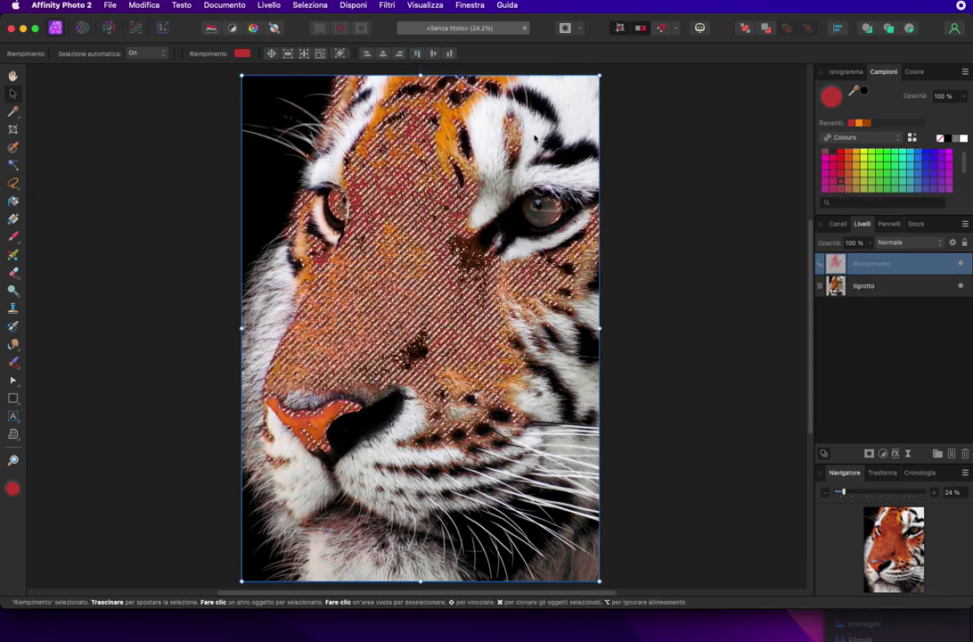
# Deselect the selection and settle the fill colour back on red.
pyautogui.click(309, 7)
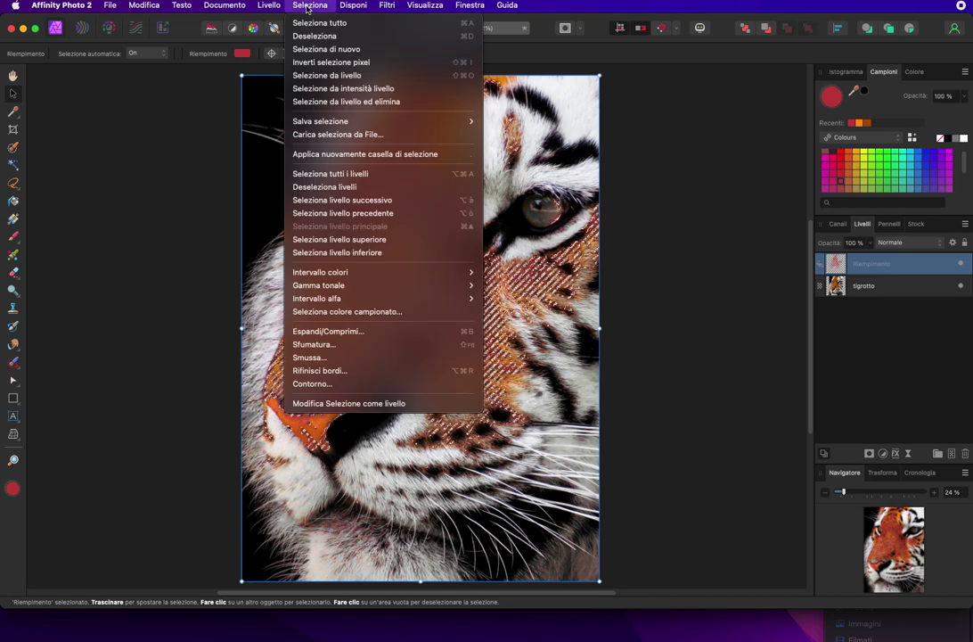
pyautogui.click(322, 38)
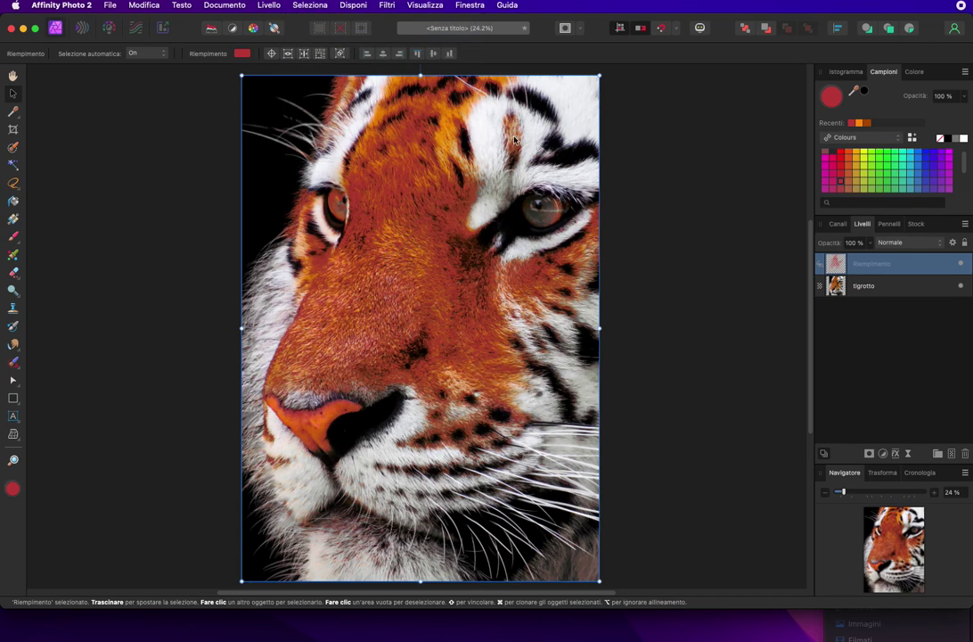
pyautogui.click(842, 168)
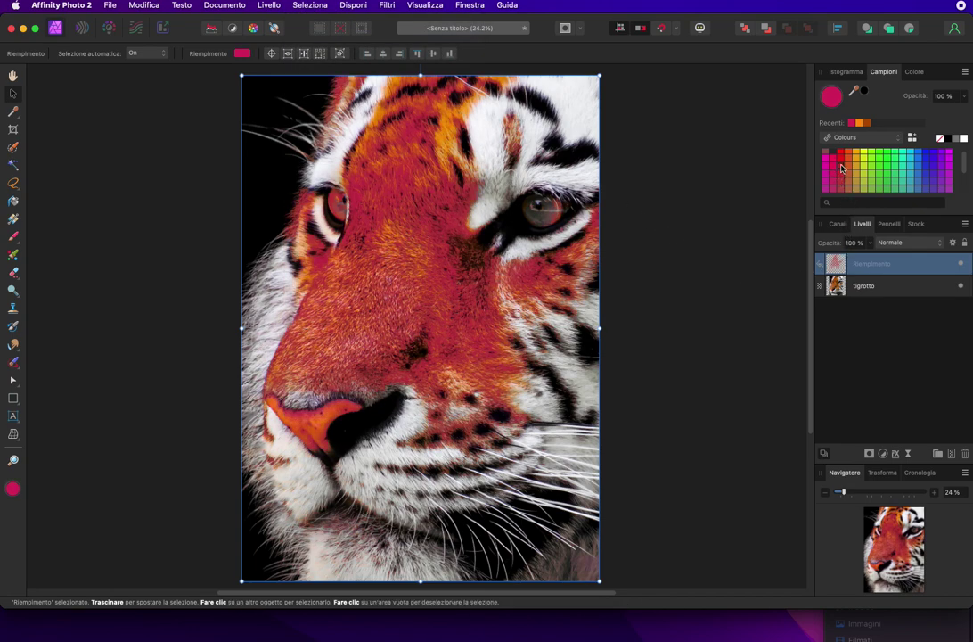
pyautogui.click(838, 167)
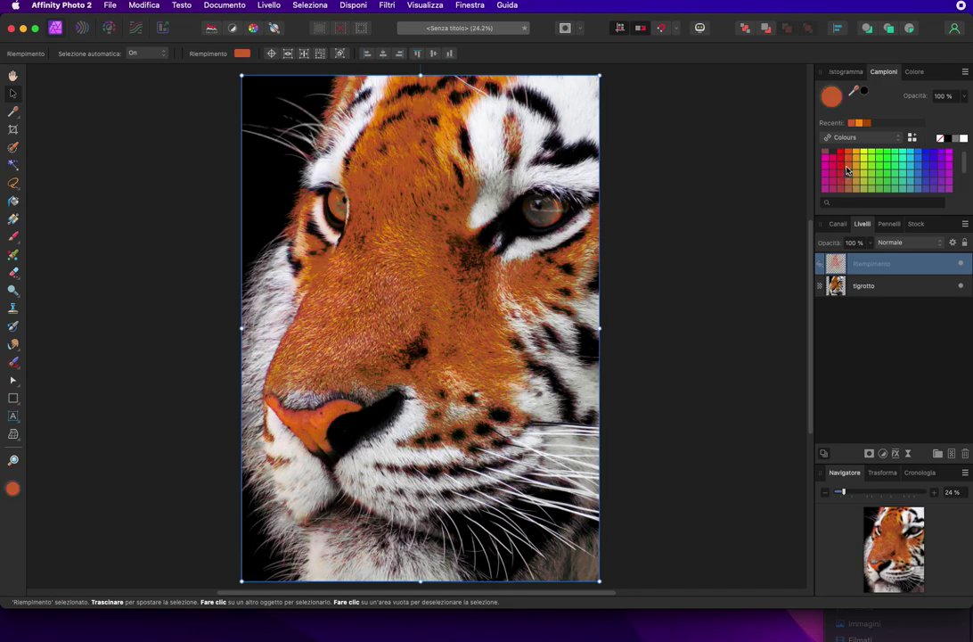
pyautogui.click(840, 164)
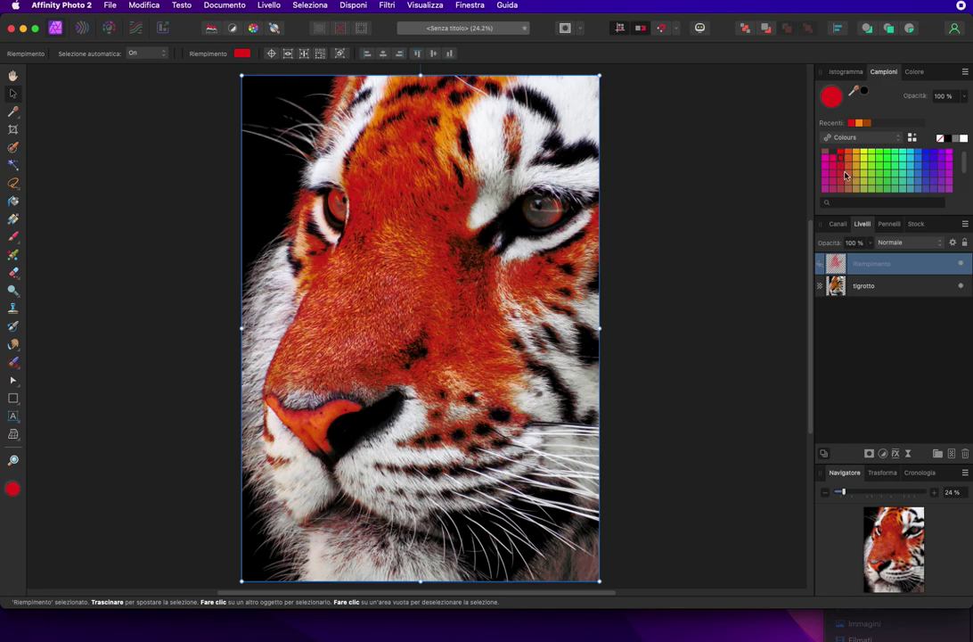
# Set the Riempimento fill's RGB sliders to R 255, G 26, B 55.
pyautogui.click(913, 71)
pyautogui.moveTo(929, 119); pyautogui.dragTo(938, 118)
pyautogui.moveTo(841, 131); pyautogui.dragTo(859, 131)
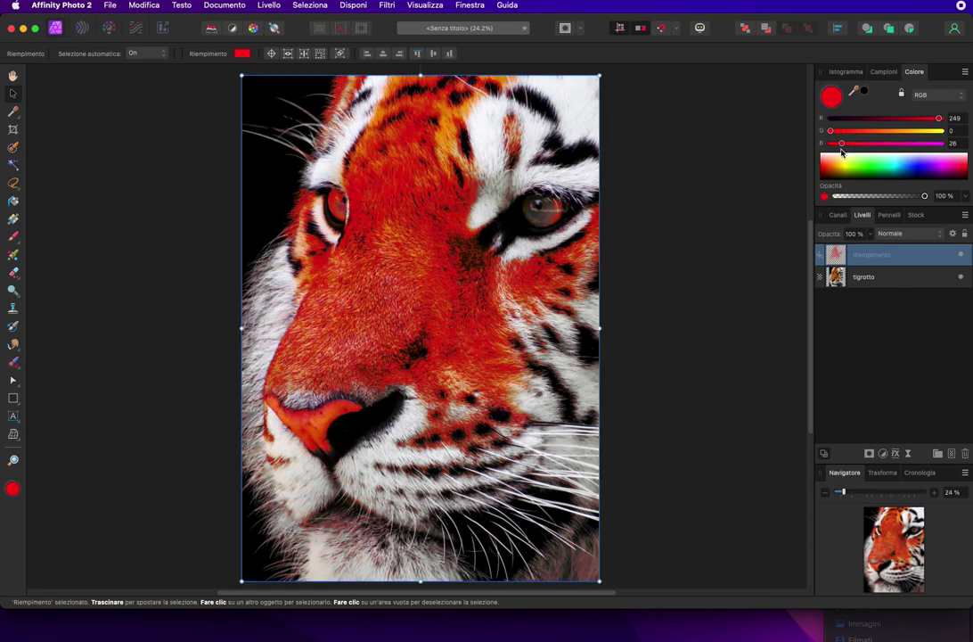
pyautogui.click(851, 154)
pyautogui.click(842, 131)
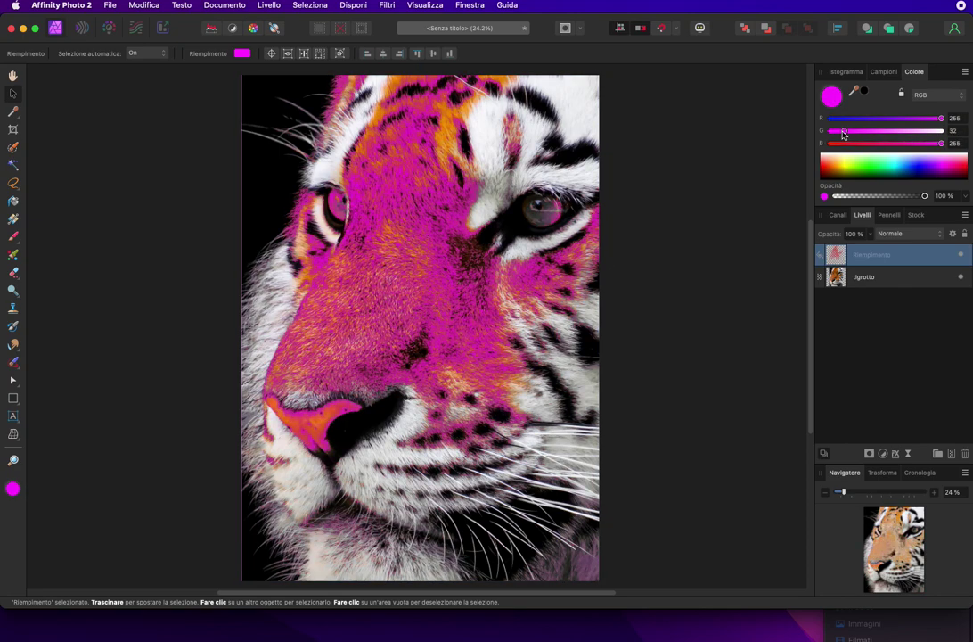
pyautogui.click(842, 143)
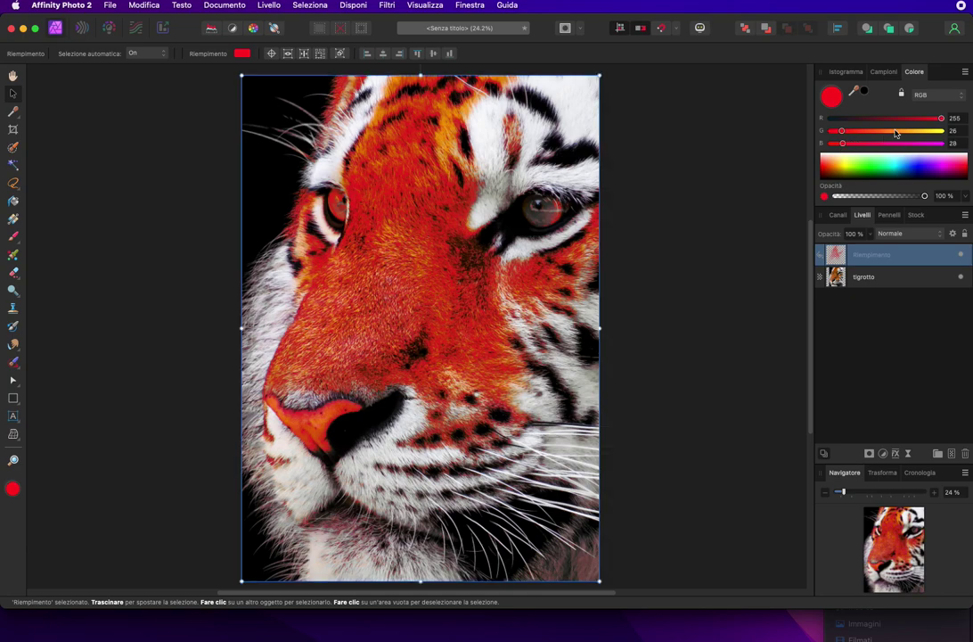
pyautogui.click(847, 144)
pyautogui.moveTo(847, 146); pyautogui.dragTo(847, 144)
pyautogui.moveTo(847, 142); pyautogui.dragTo(854, 142)
pyautogui.click(14, 185)
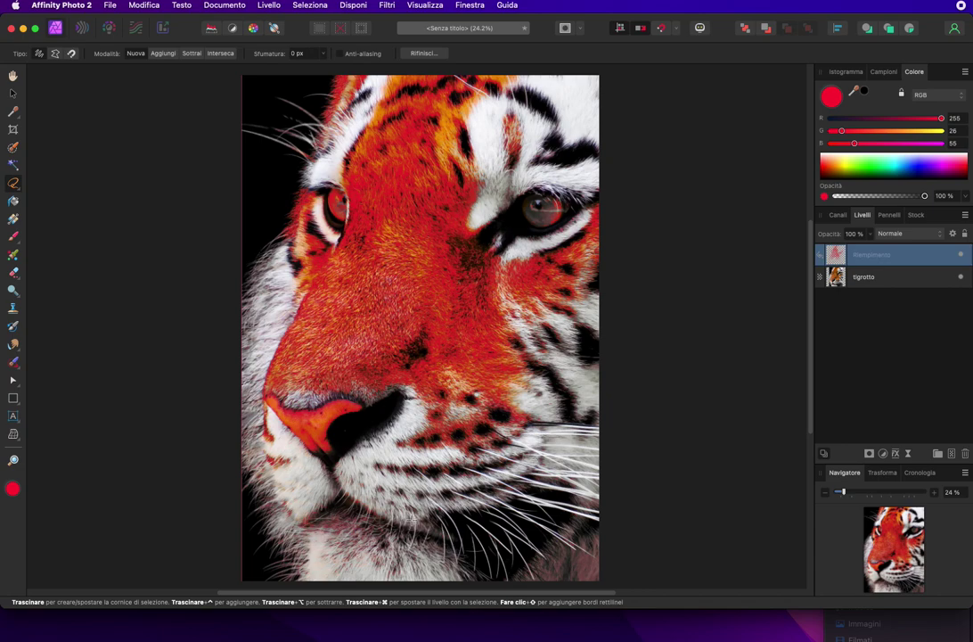
pyautogui.moveTo(335, 471)
pyautogui.mouseDown()
pyautogui.moveTo(506, 555)
pyautogui.moveTo(452, 515)
pyautogui.mouseUp()
pyautogui.moveTo(293, 461)
pyautogui.mouseDown()
pyautogui.moveTo(275, 421)
pyautogui.moveTo(312, 481)
pyautogui.mouseUp()
pyautogui.moveTo(275, 223)
pyautogui.mouseDown()
pyautogui.moveTo(258, 381)
pyautogui.moveTo(243, 196)
pyautogui.mouseUp()
pyautogui.click(549, 194)
# Brush the fill onto the top-right fur, then undo that stroke.
pyautogui.press('b')
pyautogui.click(571, 107)
pyautogui.moveTo(571, 107); pyautogui.dragTo(488, 234)
pyautogui.press('super+z')
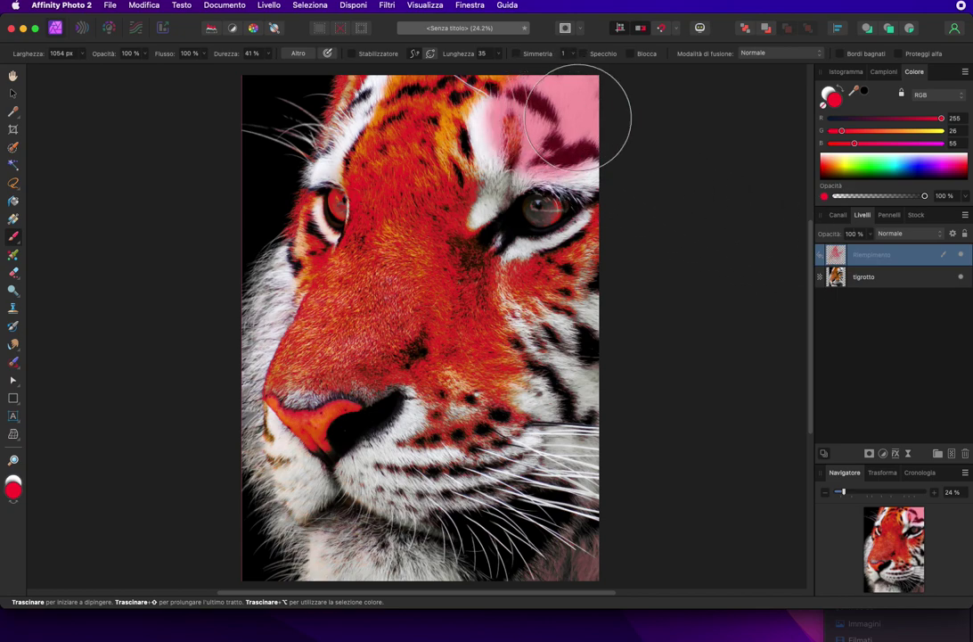
# Undo the pink strokes painted over the right eye and hide the tigrotto layer.
pyautogui.moveTo(568, 117)
pyautogui.mouseDown()
pyautogui.moveTo(589, 201)
pyautogui.moveTo(579, 141)
pyautogui.moveTo(596, 184)
pyautogui.mouseUp()
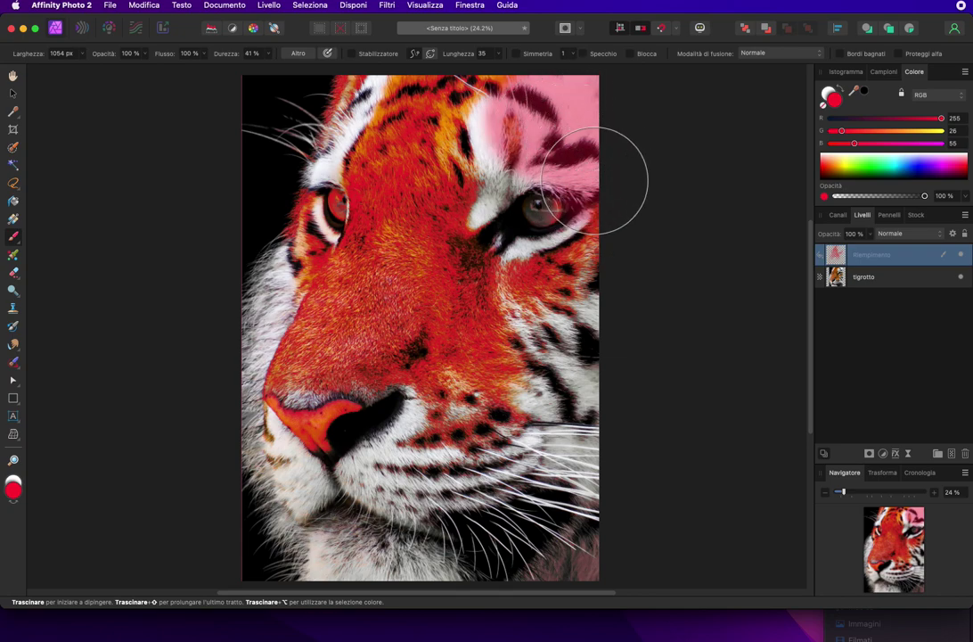
pyautogui.press('super+z')
pyautogui.press('super+z')
pyautogui.press('super+z')
pyautogui.press('super+z')
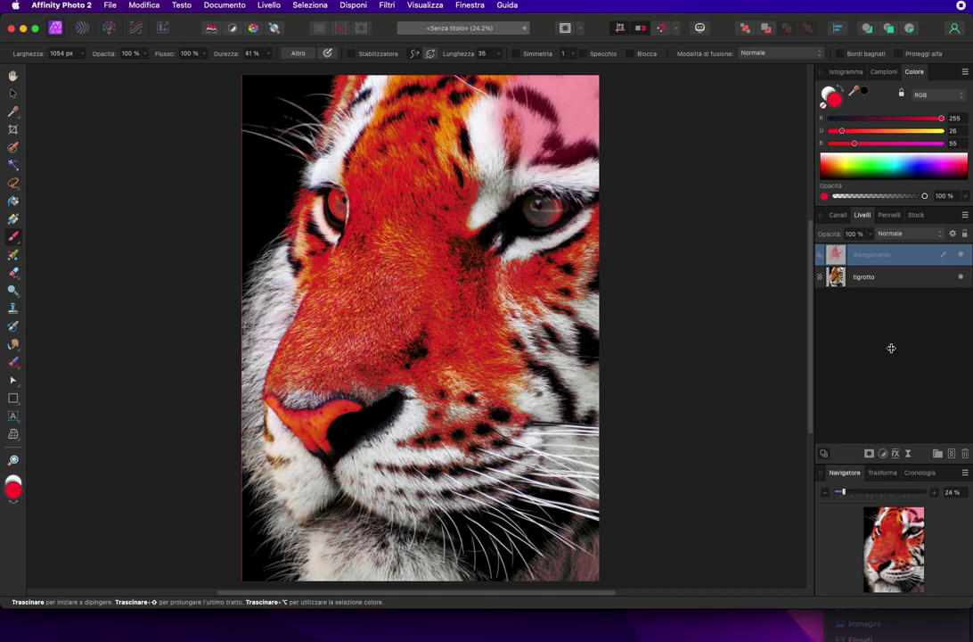
pyautogui.press('super+z')
pyautogui.press('super+z')
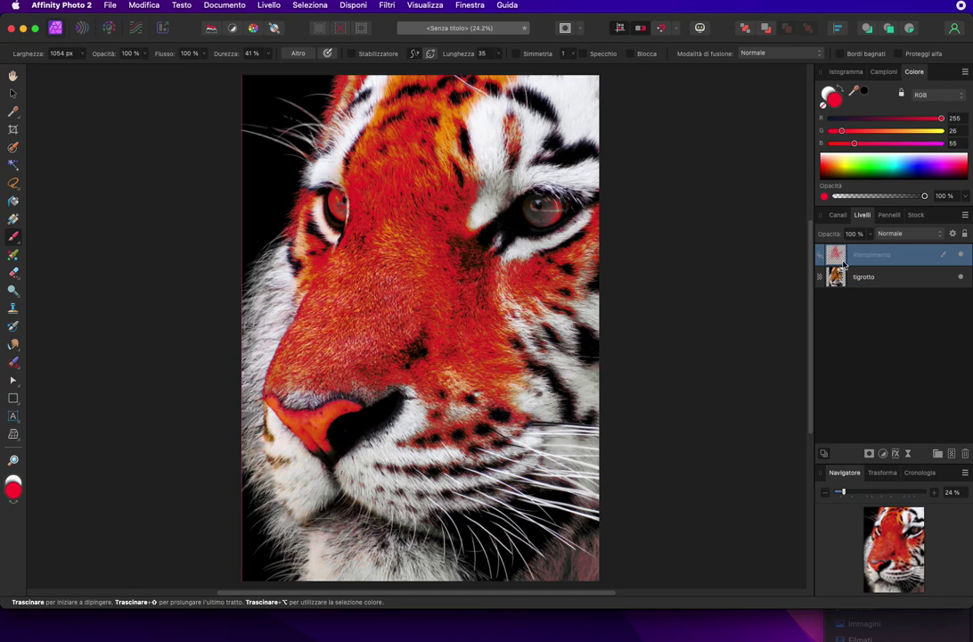
pyautogui.click(960, 277)
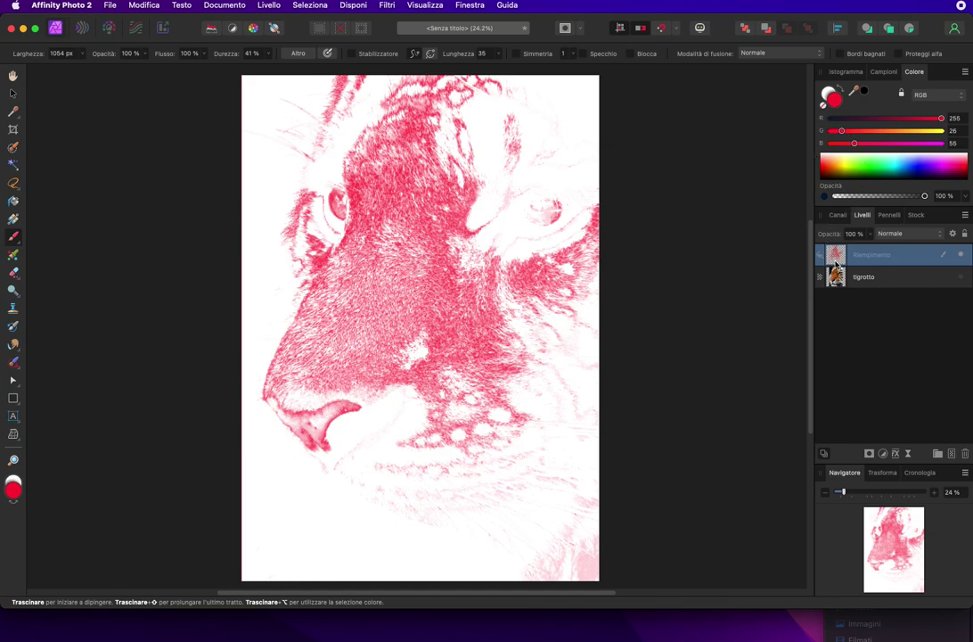
pyautogui.moveTo(836, 267); pyautogui.dragTo(837, 270)
pyautogui.moveTo(836, 270); pyautogui.dragTo(13, 187)
pyautogui.click(843, 119)
pyautogui.press('super+z')
pyautogui.click(884, 71)
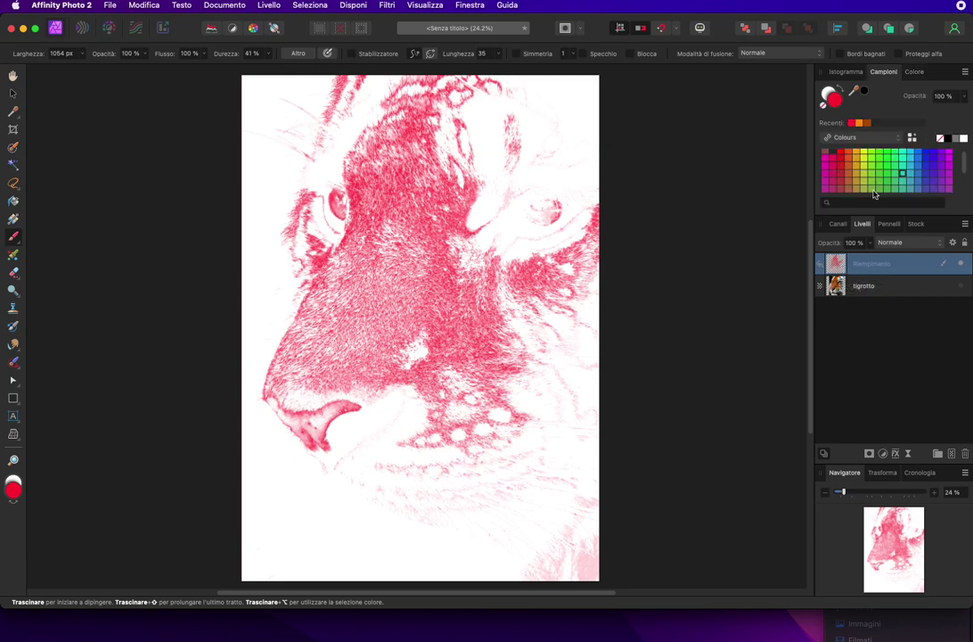
pyautogui.click(846, 71)
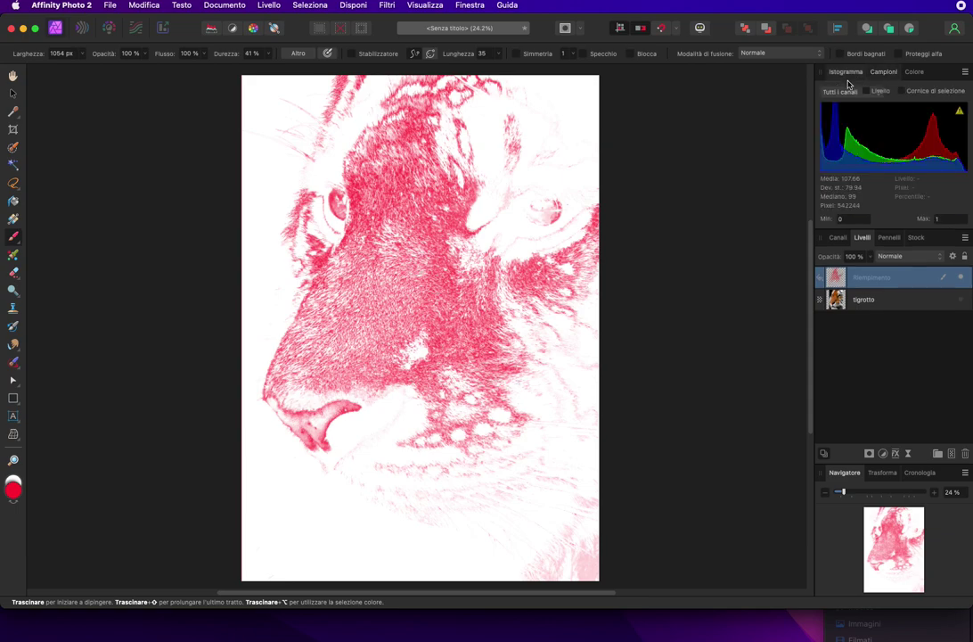
pyautogui.click(914, 71)
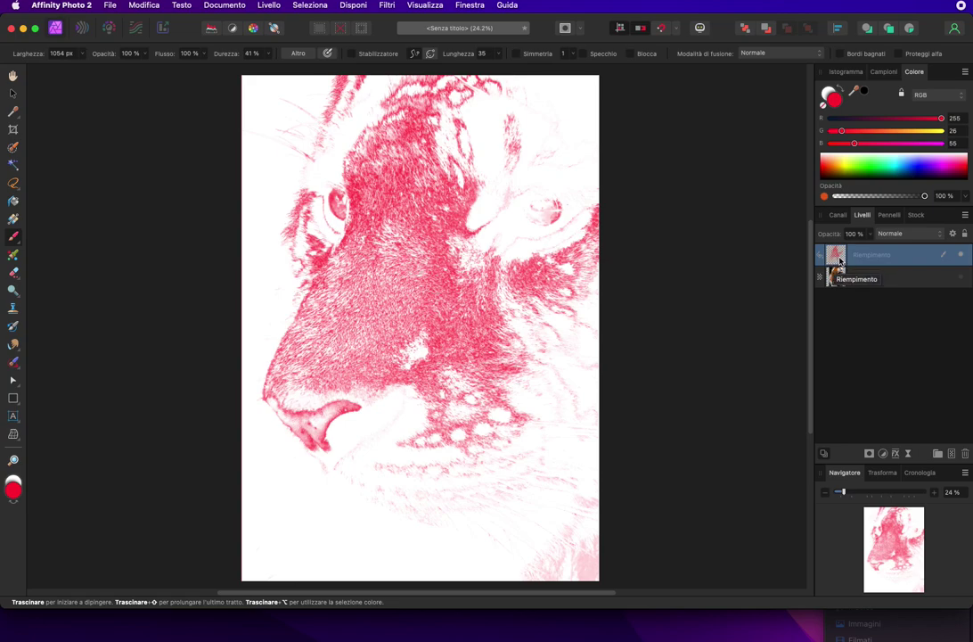
# Rasterise the red Riempimento fill layer into a Pixel layer.
pyautogui.rightClick(839, 260)
pyautogui.click(835, 258)
pyautogui.rightClick(835, 257)
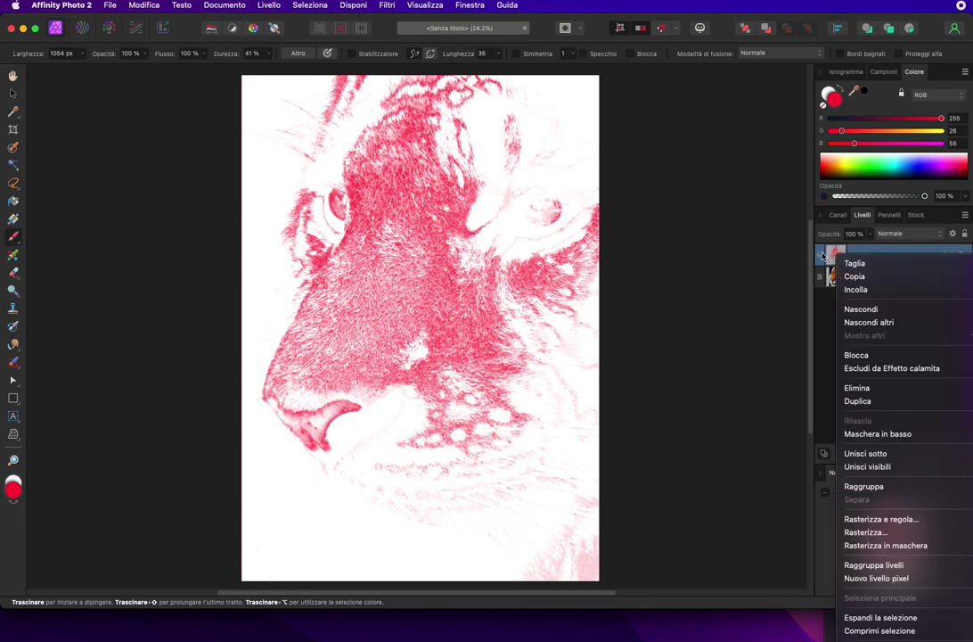
pyautogui.rightClick(863, 257)
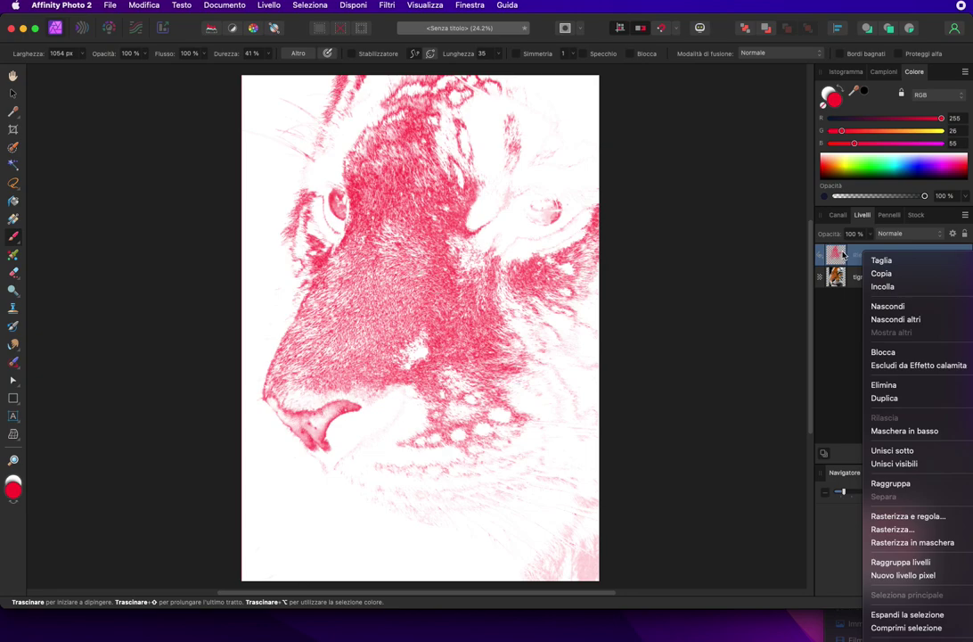
pyautogui.click(818, 255)
pyautogui.rightClick(838, 255)
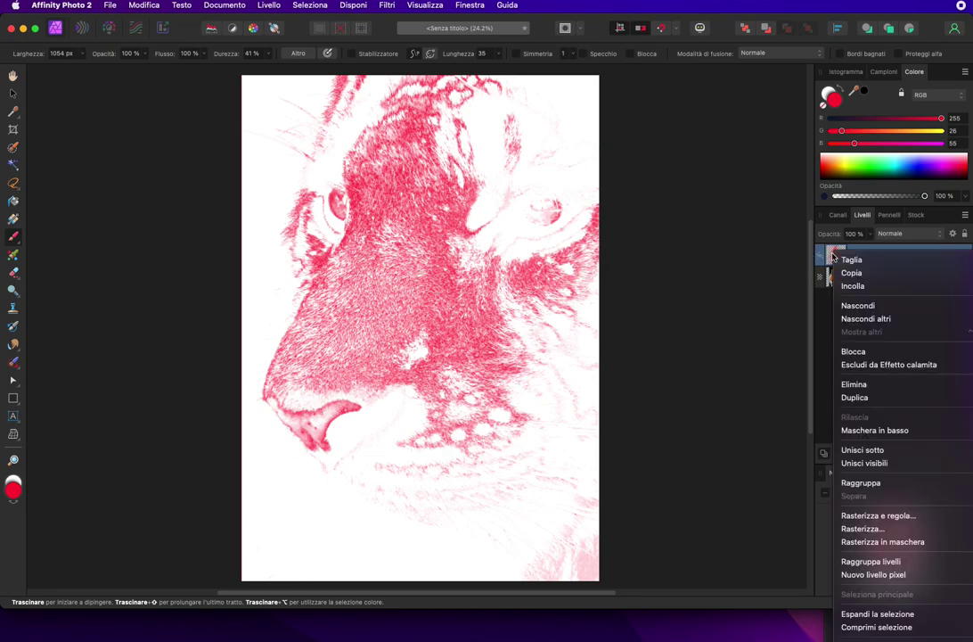
pyautogui.click(863, 529)
pyautogui.moveTo(836, 255); pyautogui.dragTo(901, 278)
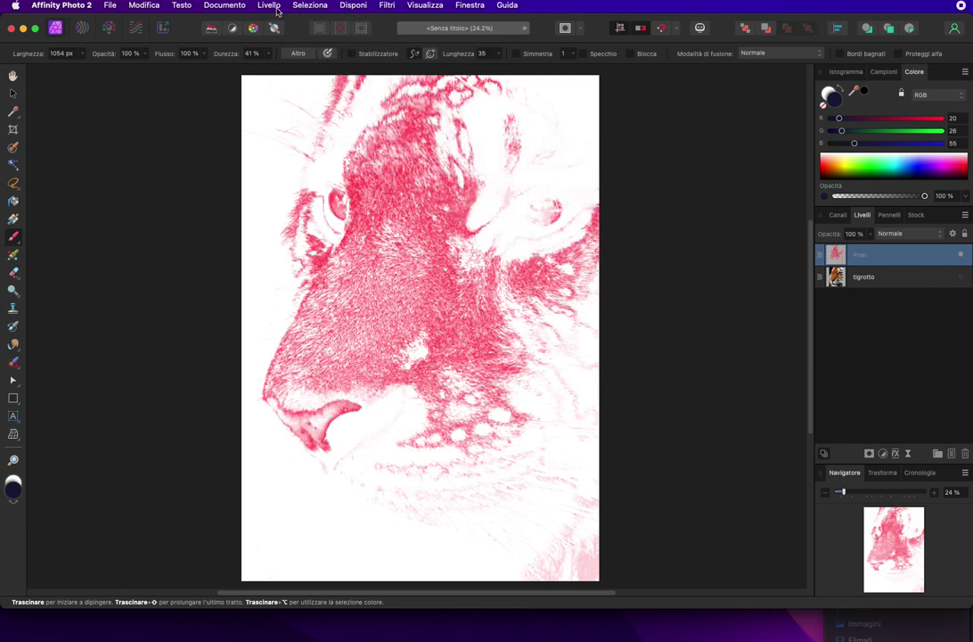
# Make the document background transparent with Documento > Sfondo trasparente.
pyautogui.click(234, 5)
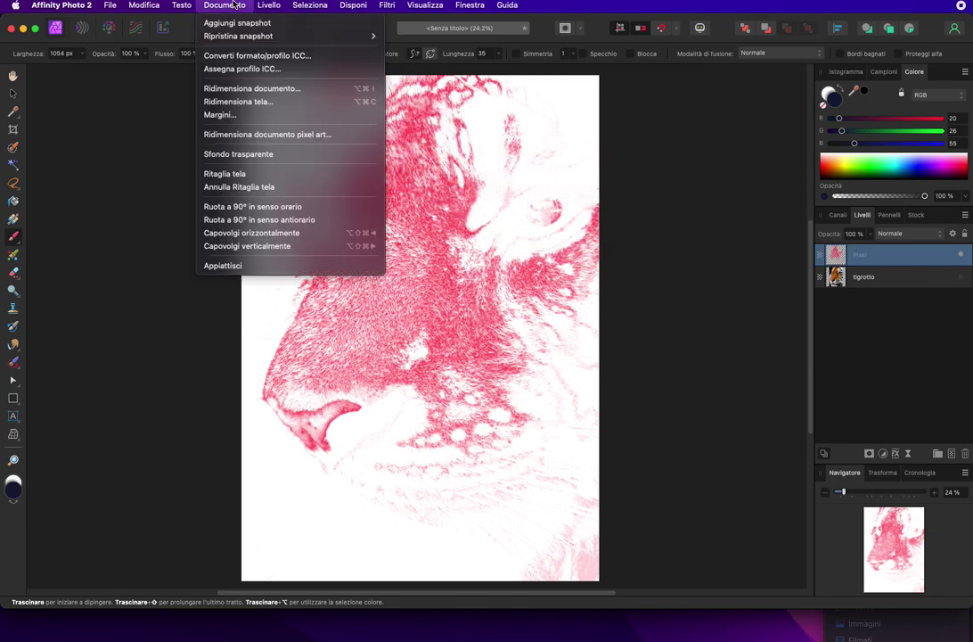
pyautogui.click(245, 154)
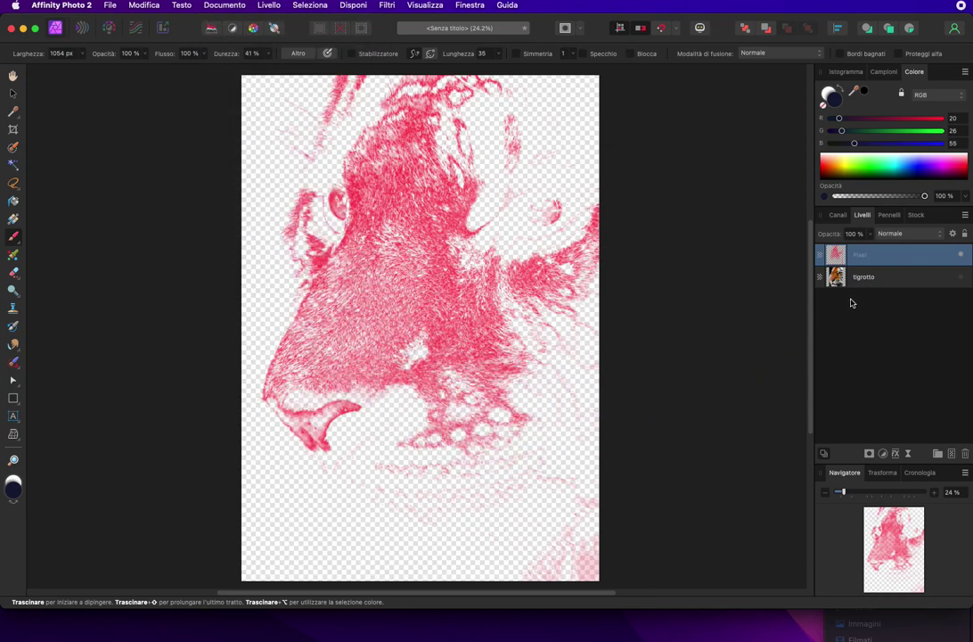
pyautogui.press('v')
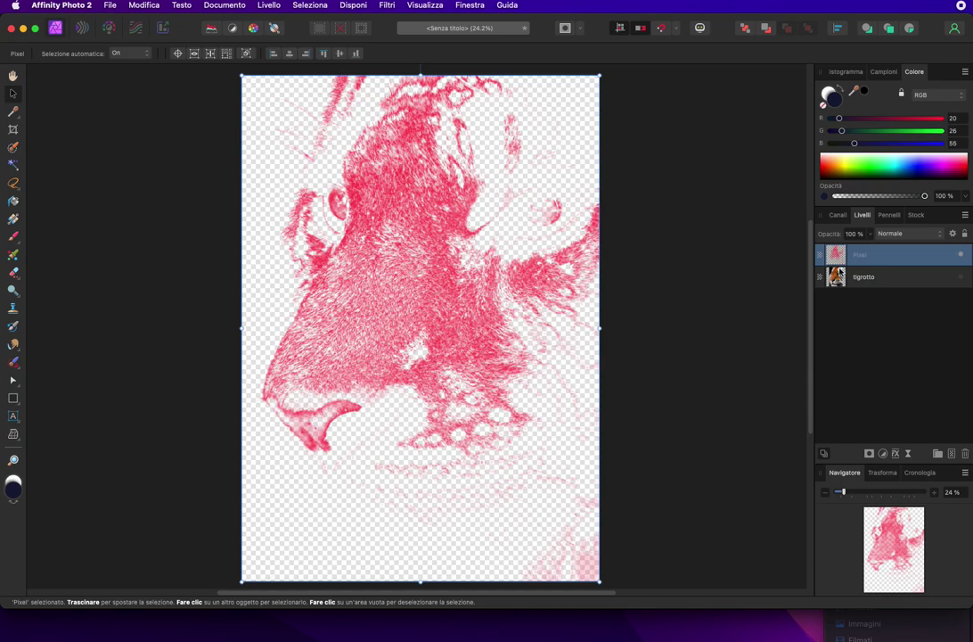
# Add a Levels adjustment with black 45% and white 61%, then merge it into the Pixel layer.
pyautogui.moveTo(842, 266); pyautogui.dragTo(840, 268)
pyautogui.moveTo(838, 261); pyautogui.dragTo(838, 255)
pyautogui.press('super+l')
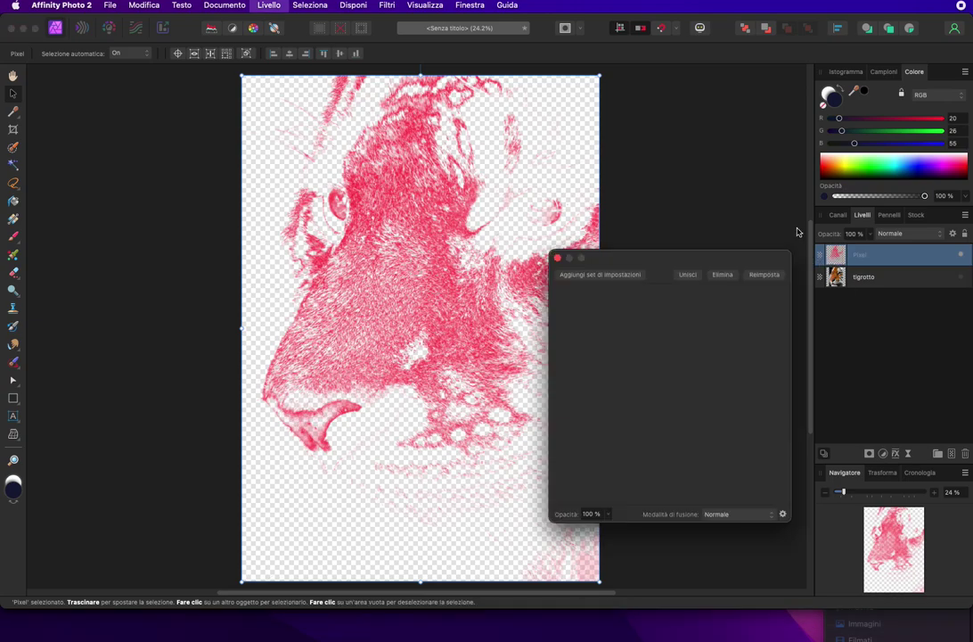
pyautogui.moveTo(590, 395); pyautogui.dragTo(644, 395)
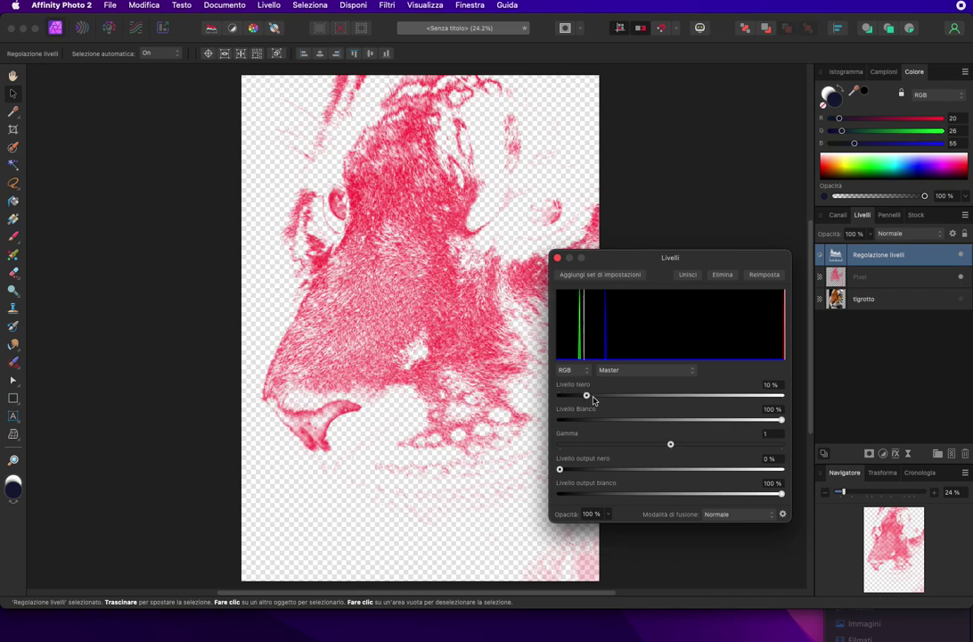
pyautogui.moveTo(782, 419)
pyautogui.mouseDown()
pyautogui.moveTo(684, 419)
pyautogui.moveTo(670, 394)
pyautogui.moveTo(627, 394)
pyautogui.mouseUp()
pyautogui.moveTo(685, 419)
pyautogui.mouseDown()
pyautogui.moveTo(738, 421)
pyautogui.moveTo(713, 419)
pyautogui.mouseUp()
pyautogui.moveTo(635, 403); pyautogui.dragTo(660, 395)
pyautogui.moveTo(715, 419)
pyautogui.mouseDown()
pyautogui.moveTo(696, 419)
pyautogui.moveTo(662, 444)
pyautogui.mouseUp()
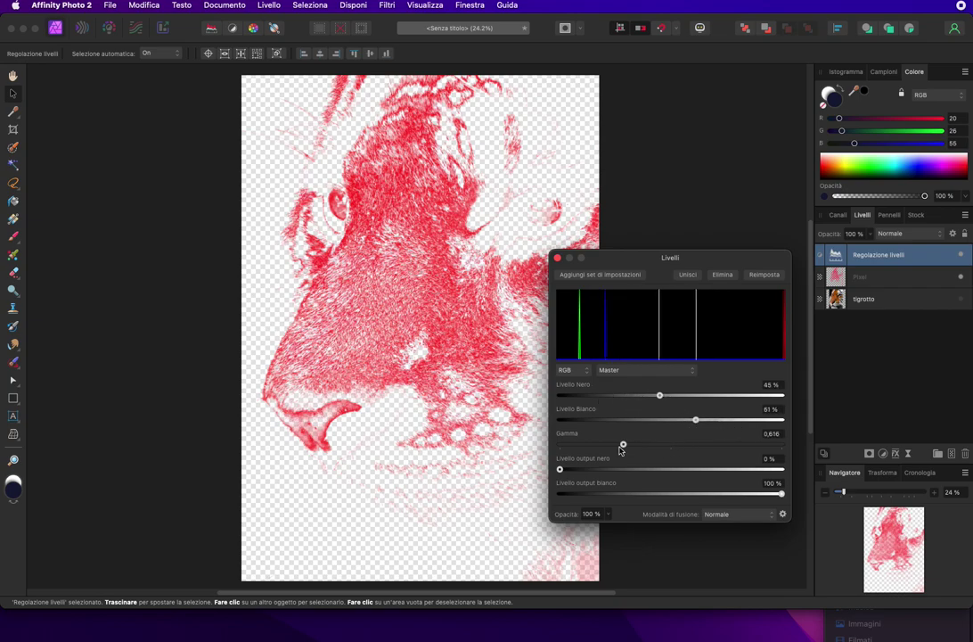
pyautogui.click(556, 258)
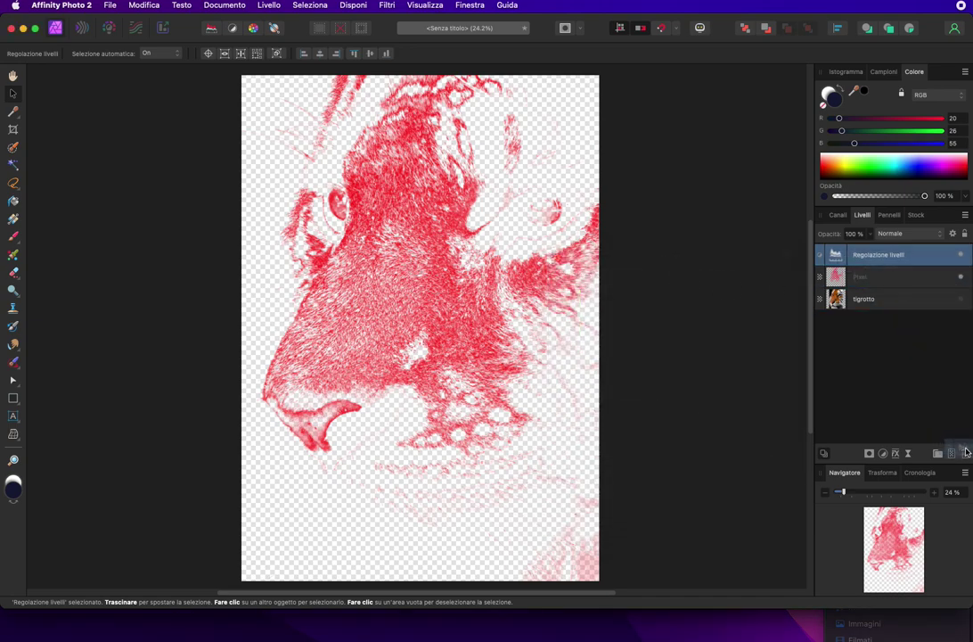
pyautogui.press('super+e')
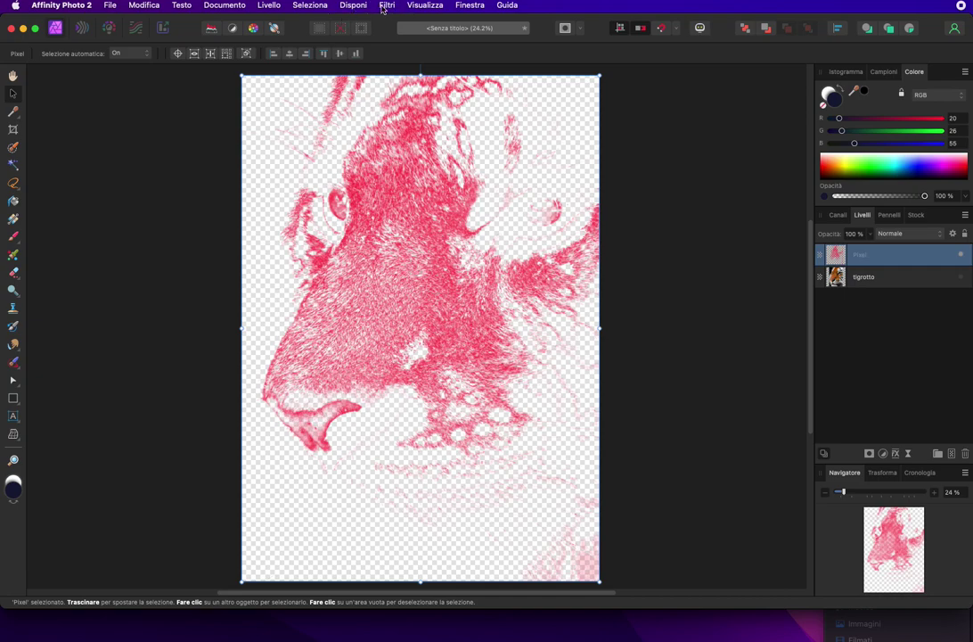
# Select the red texture's pixels by intensity, add an empty pixel layer on top, and deselect.
pyautogui.click(316, 7)
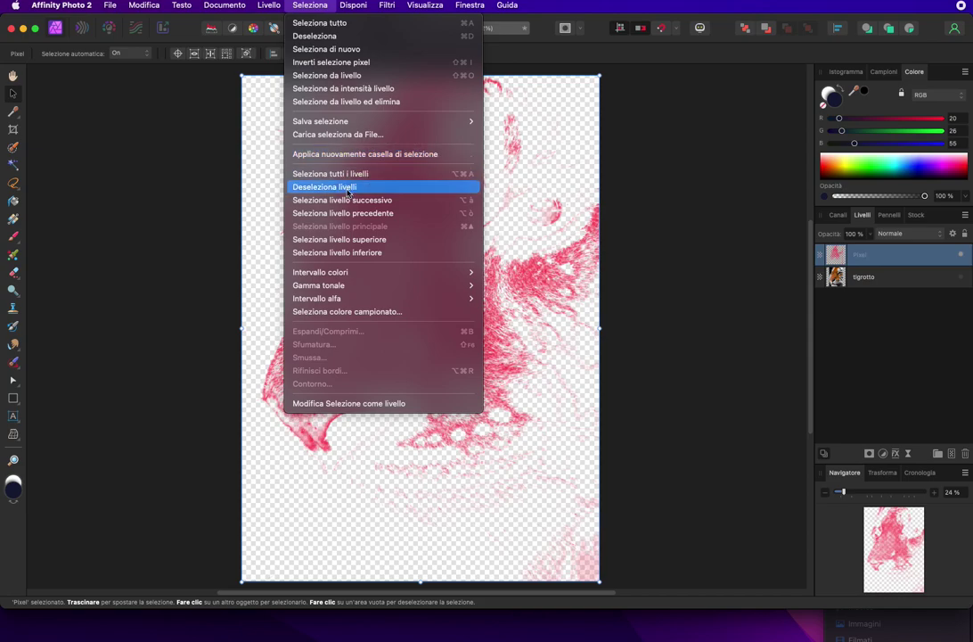
pyautogui.click(365, 77)
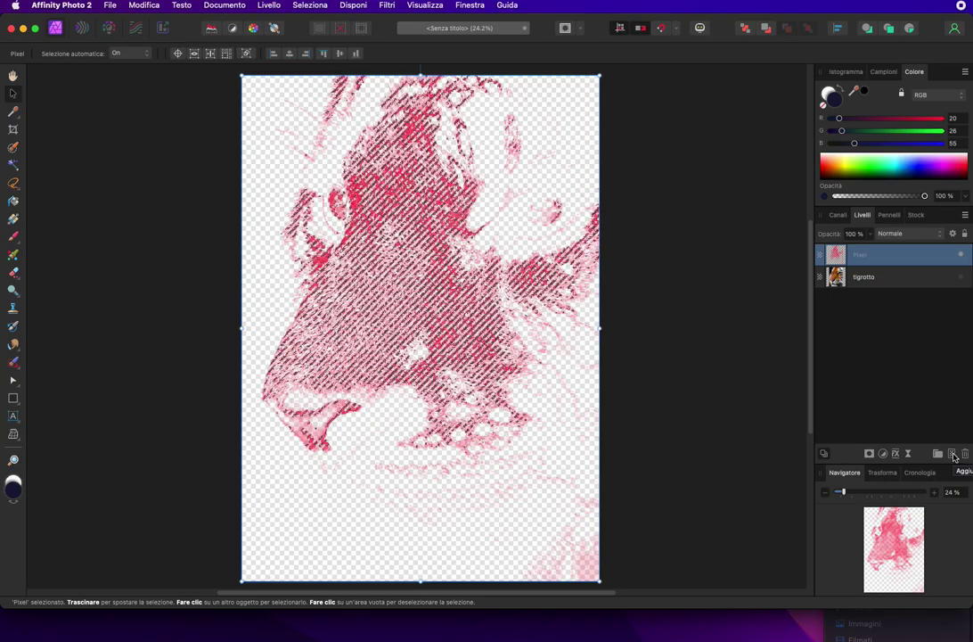
pyautogui.click(954, 456)
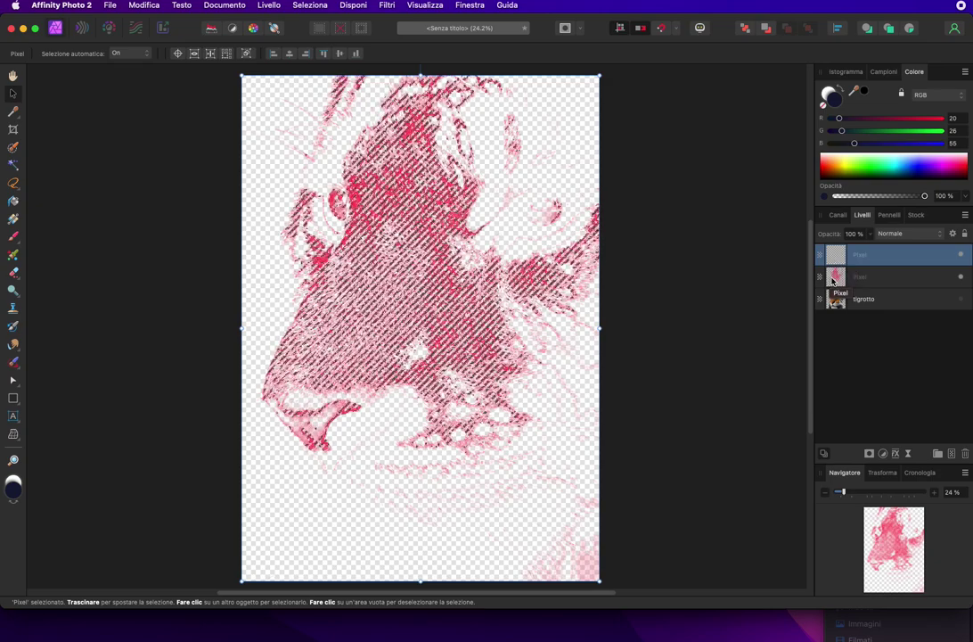
pyautogui.press('super+d')
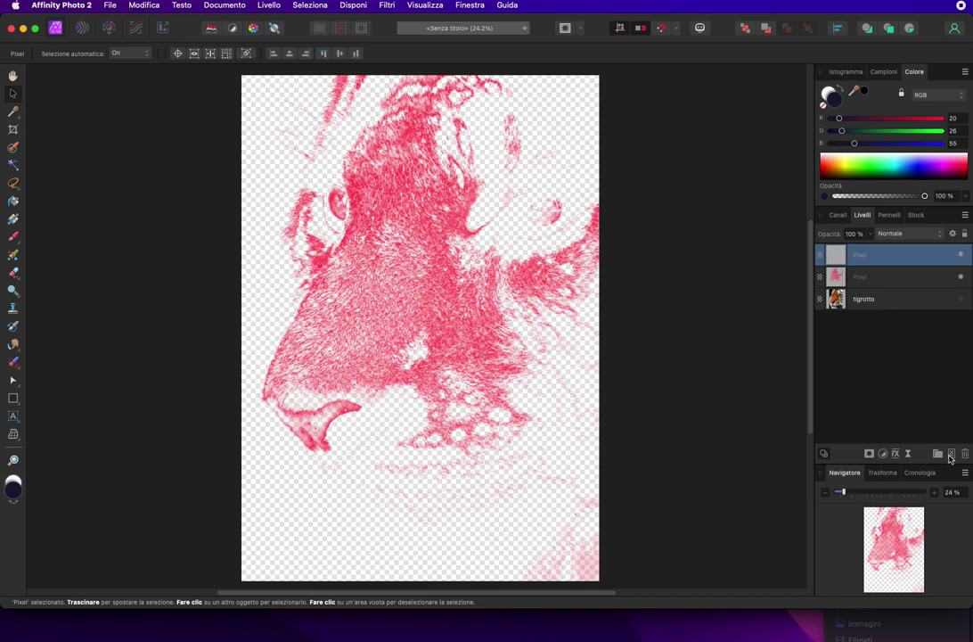
pyautogui.click(267, 6)
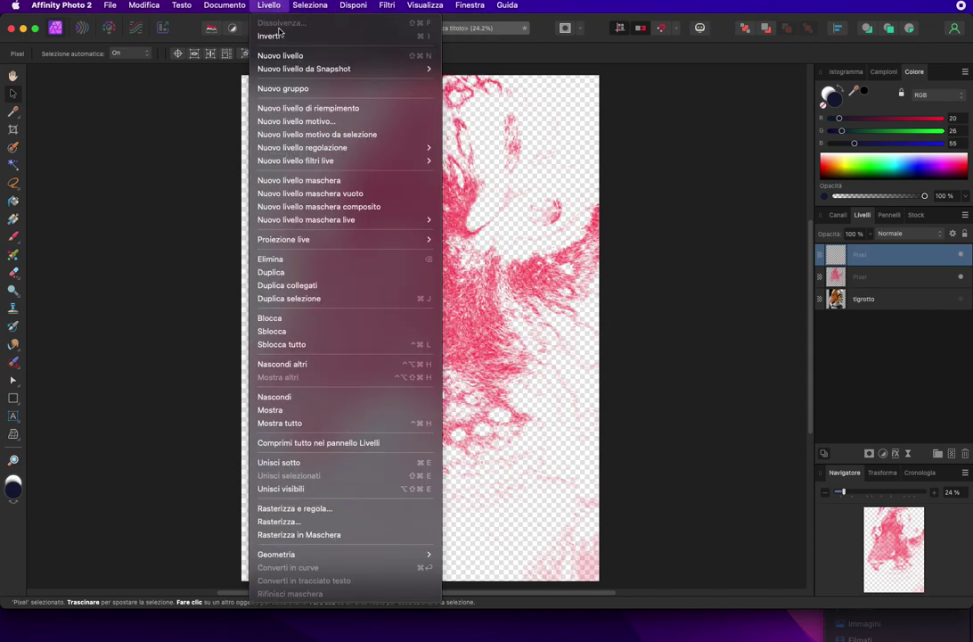
# Add a white fill layer and move it below the top pixel layer.
pyautogui.click(321, 102)
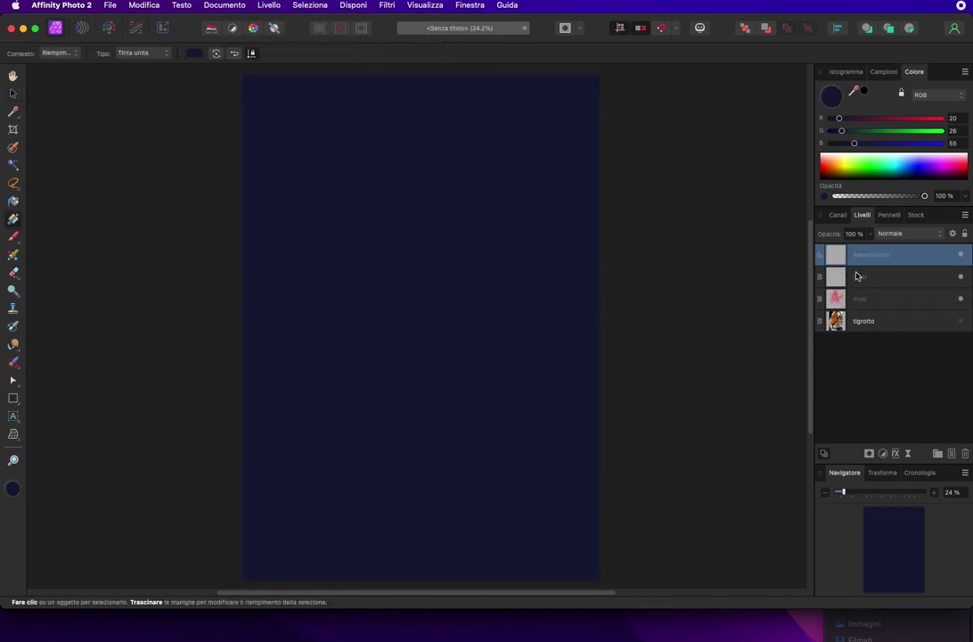
pyautogui.moveTo(891, 156); pyautogui.dragTo(891, 149)
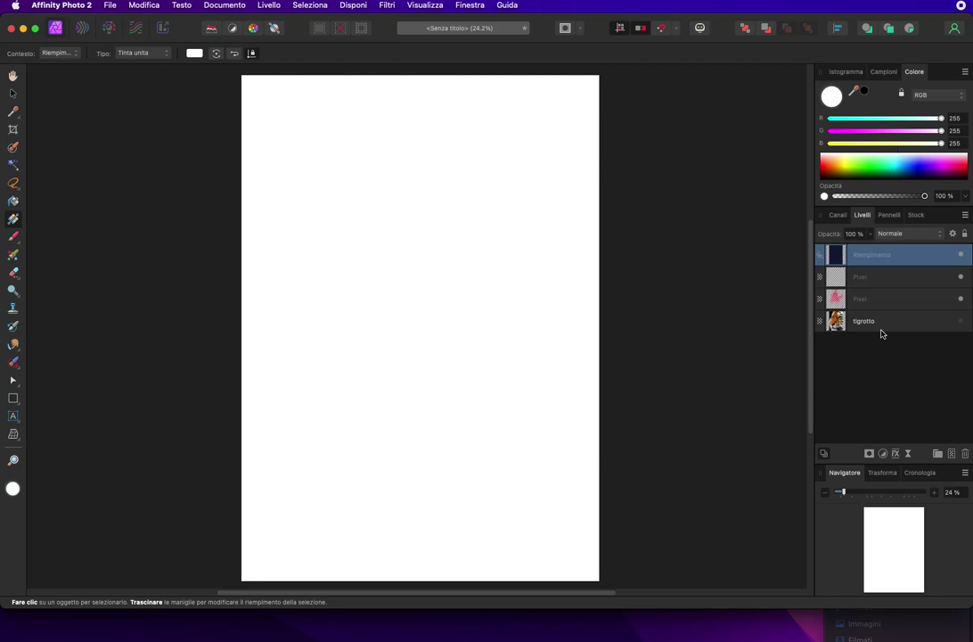
pyautogui.moveTo(841, 255)
pyautogui.mouseDown()
pyautogui.moveTo(850, 252)
pyautogui.moveTo(851, 268)
pyautogui.mouseUp()
pyautogui.click(856, 255)
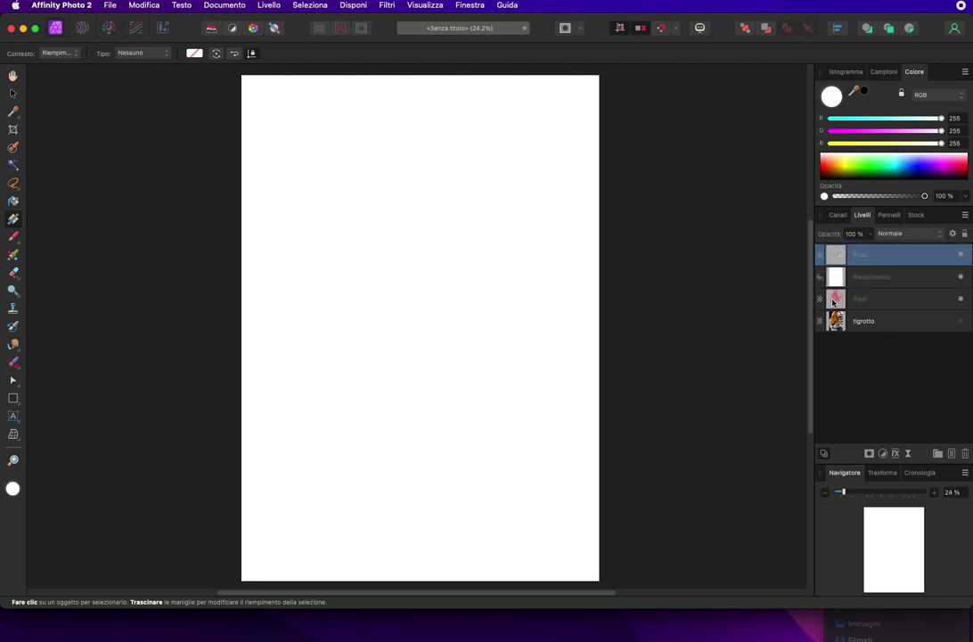
# Hide the white fill layer and select the red texture layer's pixels with Selezione da livello.
pyautogui.click(882, 299)
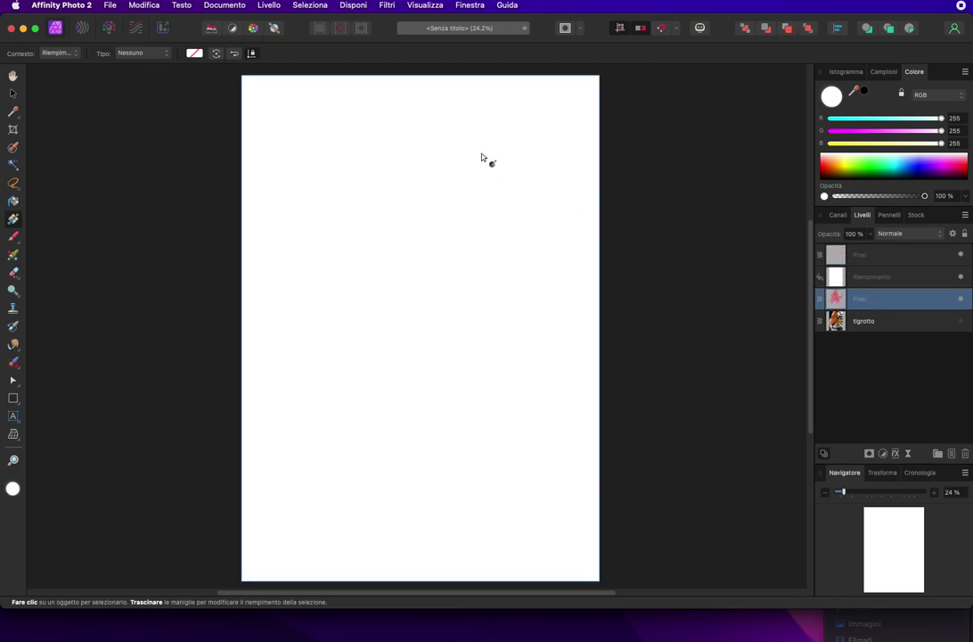
pyautogui.click(962, 278)
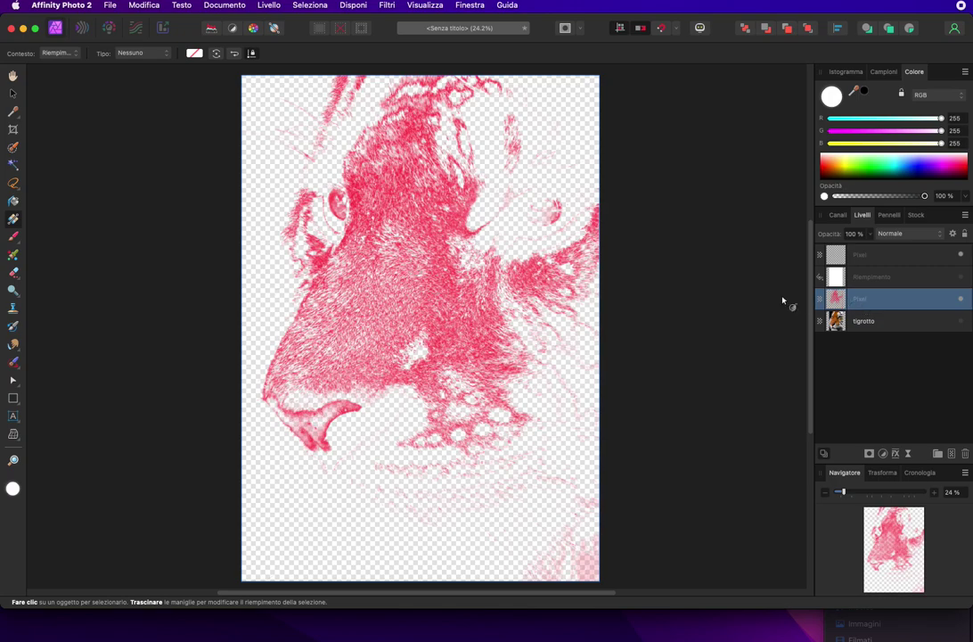
pyautogui.click(309, 5)
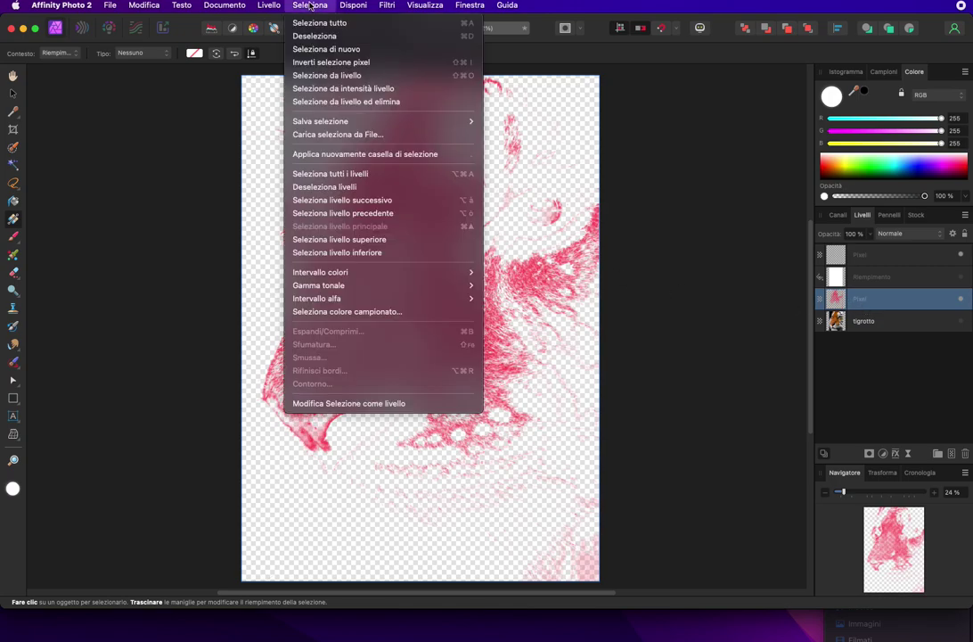
pyautogui.click(332, 75)
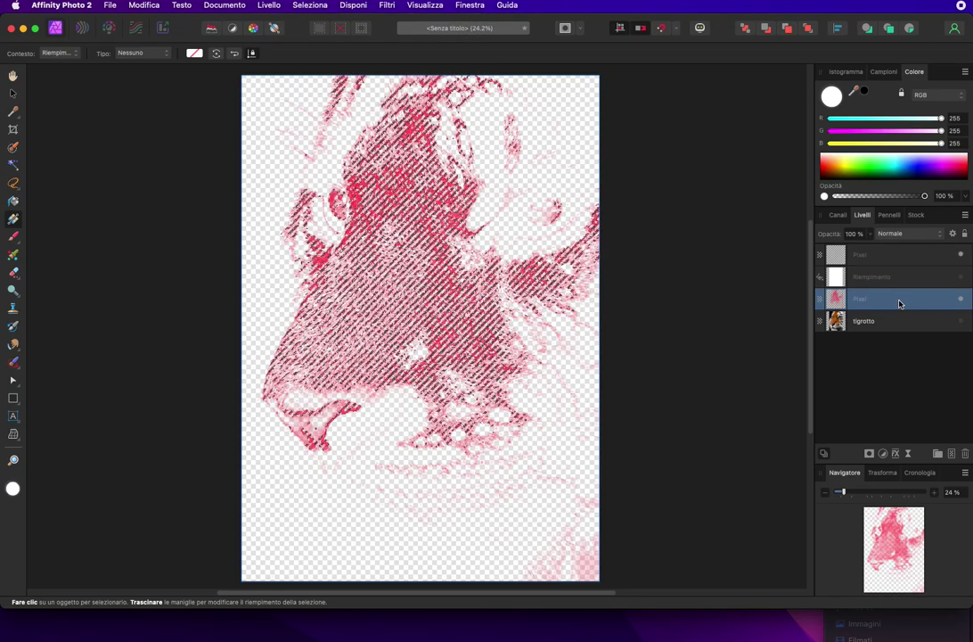
# Delete the pink hatch layer and select the top hatch layer.
pyautogui.moveTo(930, 305); pyautogui.dragTo(961, 454)
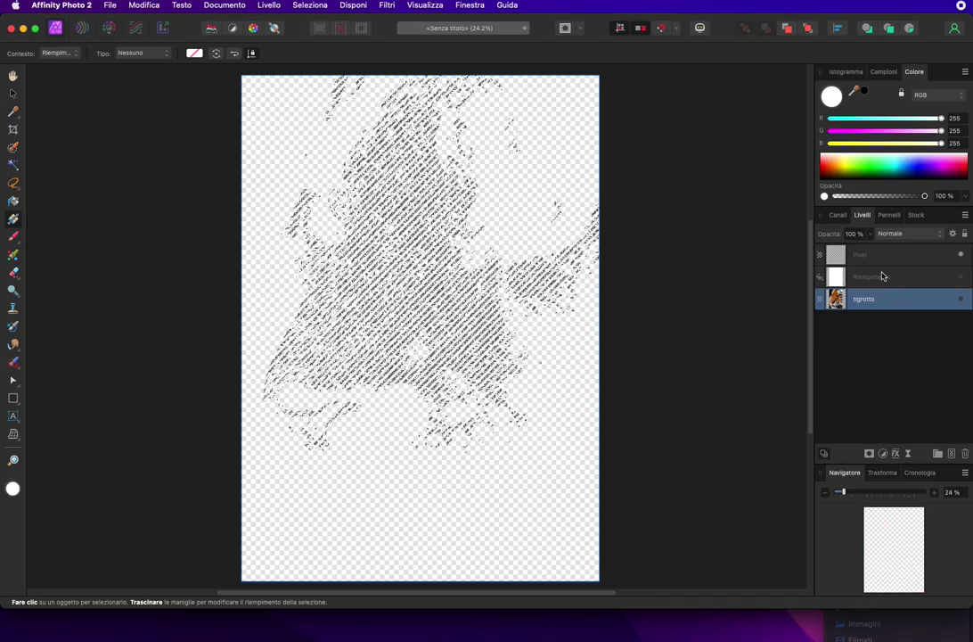
pyautogui.click(836, 259)
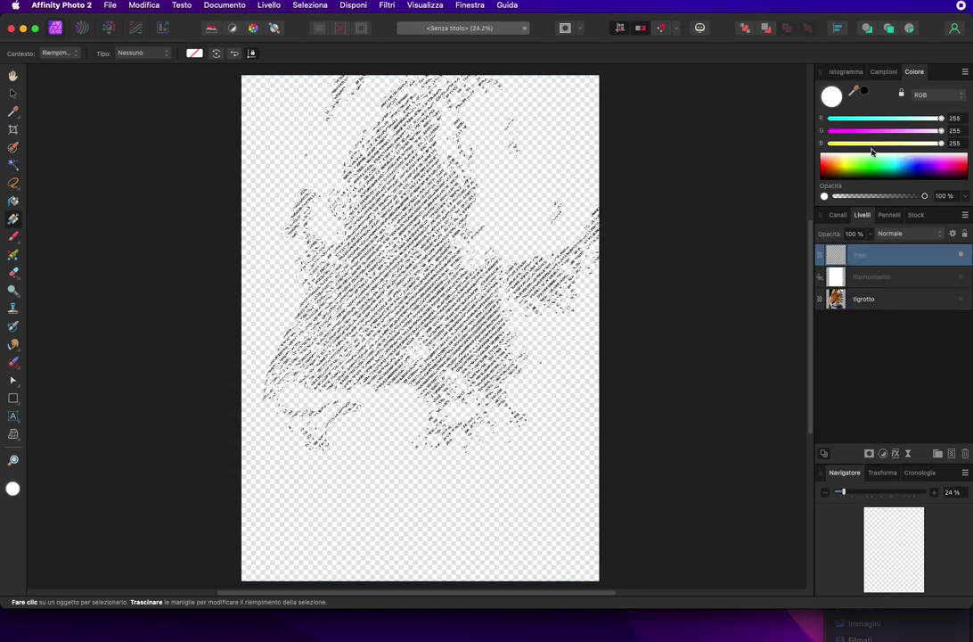
pyautogui.click(143, 5)
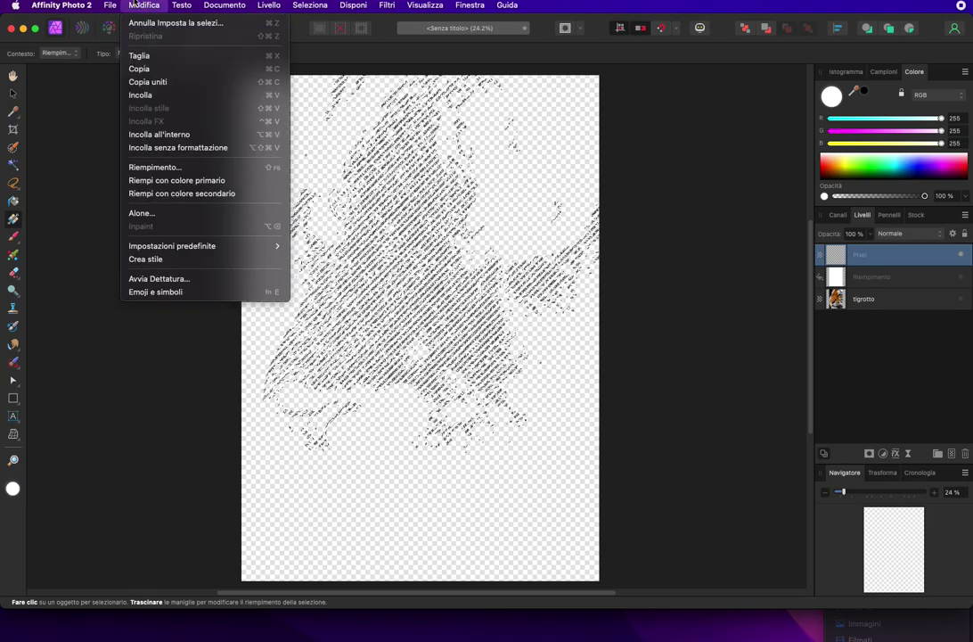
pyautogui.click(135, 5)
# Make the white Riempimento fill layer visible and select it.
pyautogui.click(961, 278)
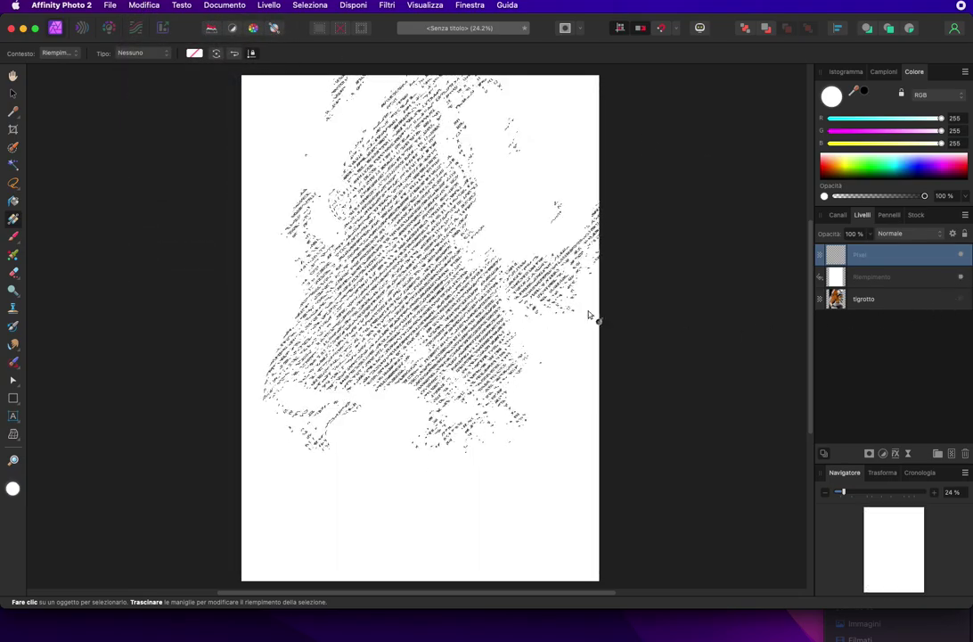
pyautogui.click(142, 5)
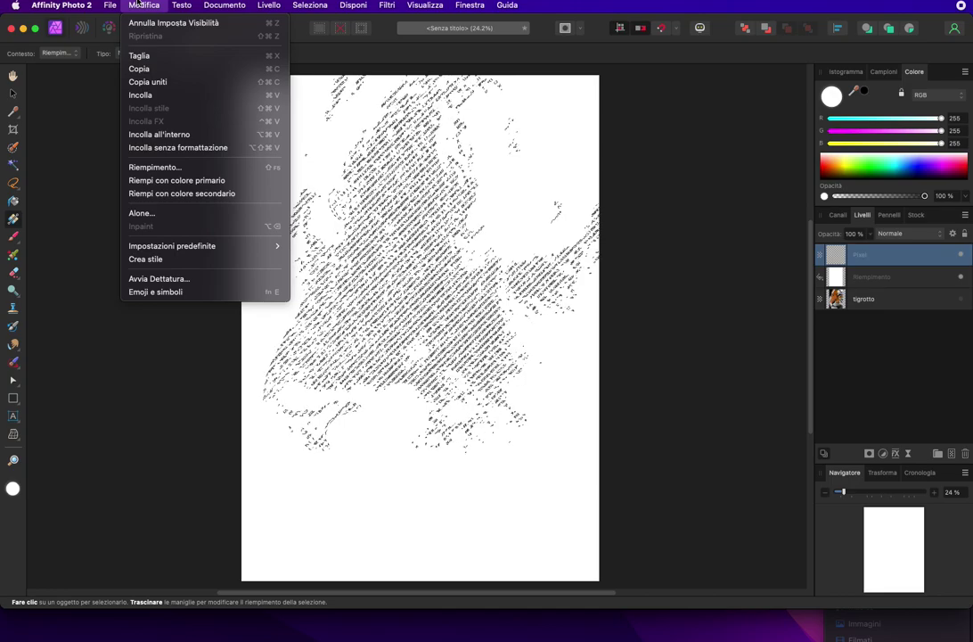
pyautogui.click(139, 4)
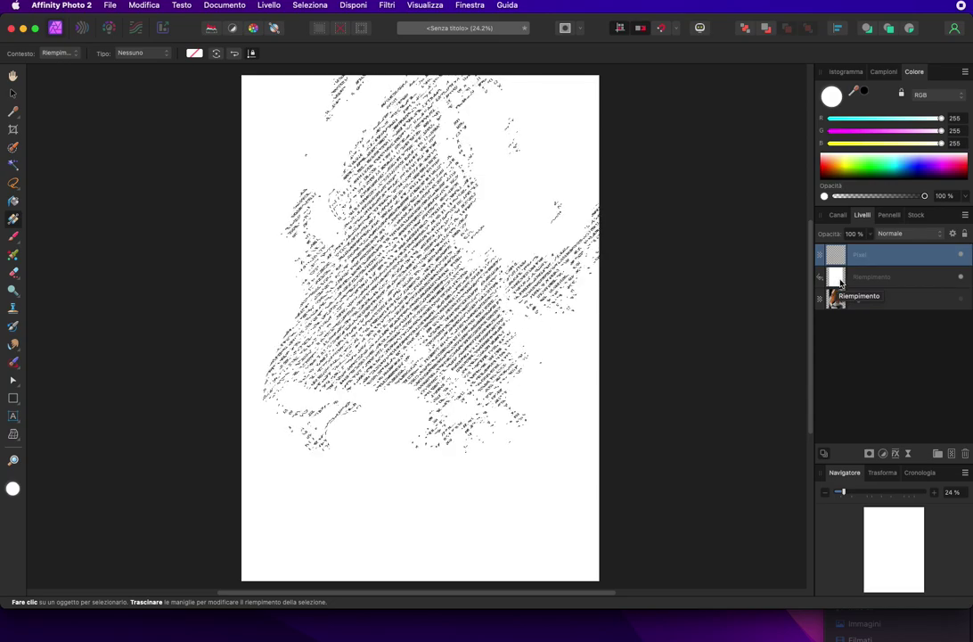
pyautogui.click(842, 284)
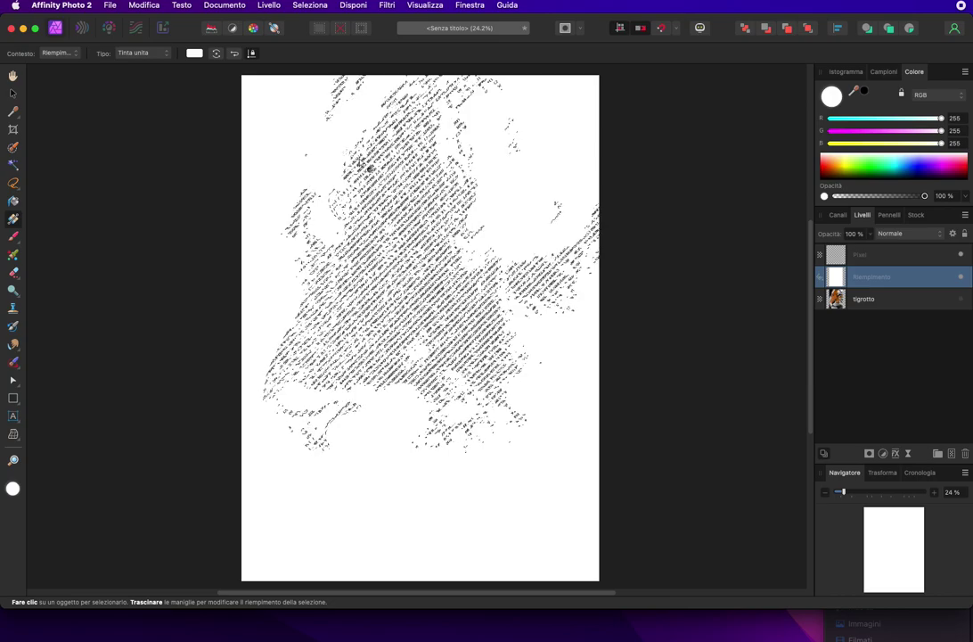
# Apply a trial Modifica > Riempimento fill to the Riempimento layer.
pyautogui.click(223, 5)
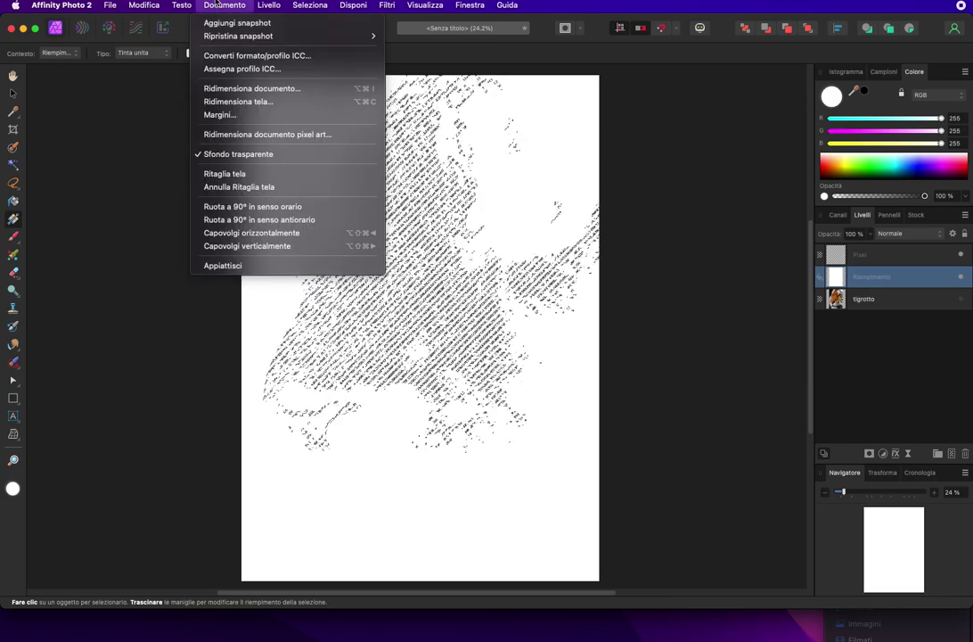
pyautogui.click(156, 168)
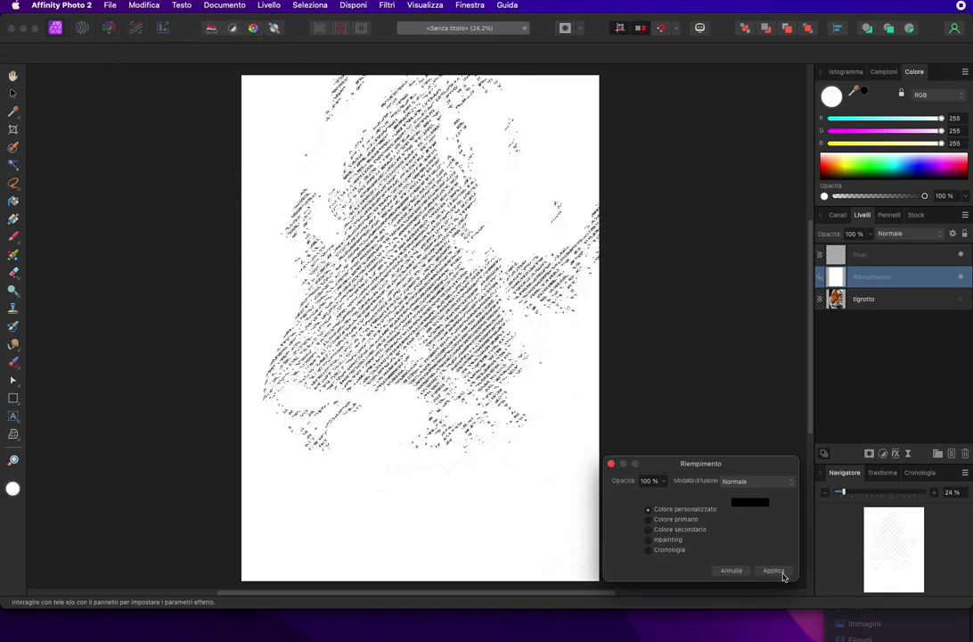
pyautogui.click(775, 573)
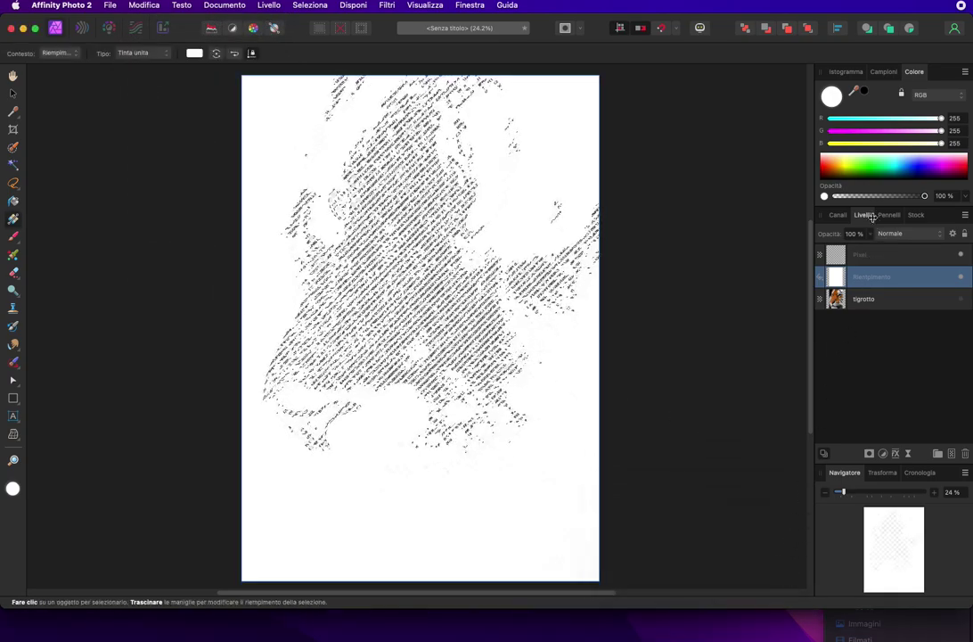
pyautogui.click(874, 255)
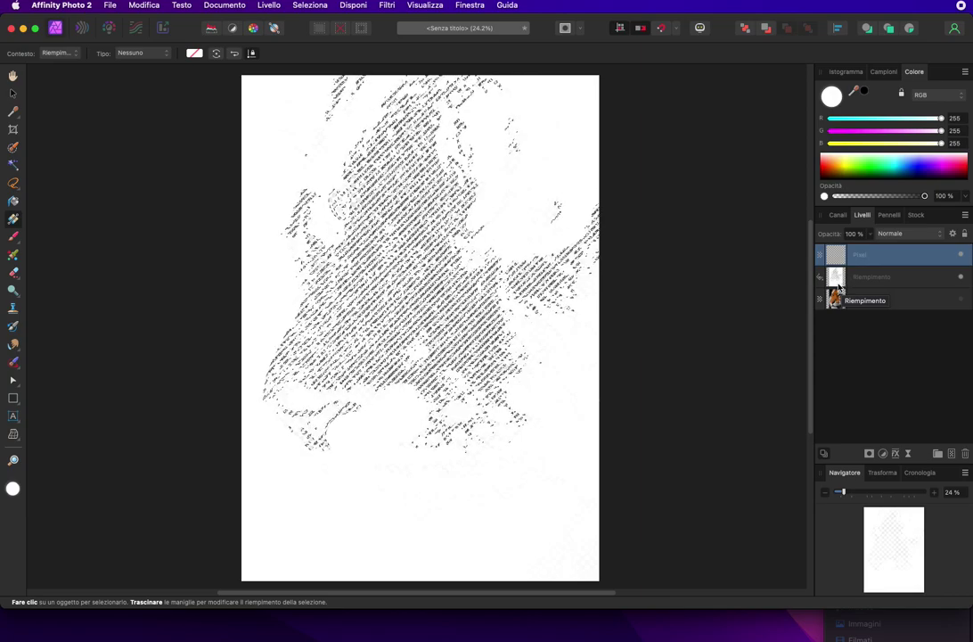
pyautogui.click(845, 278)
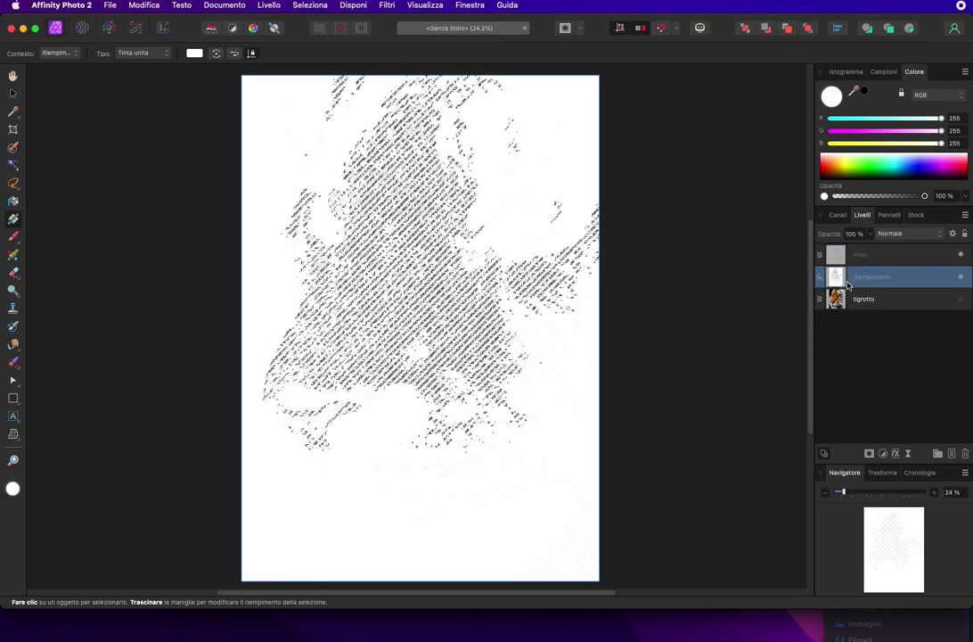
# Step back in Cronologia to before the fill and select the top hatch Pixel layer.
pyautogui.click(920, 472)
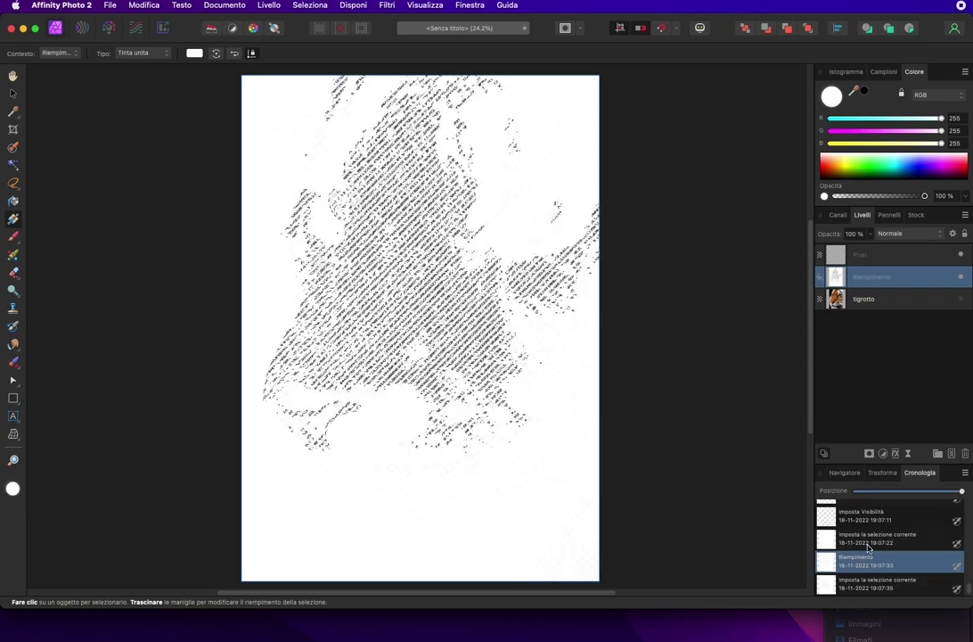
pyautogui.click(869, 540)
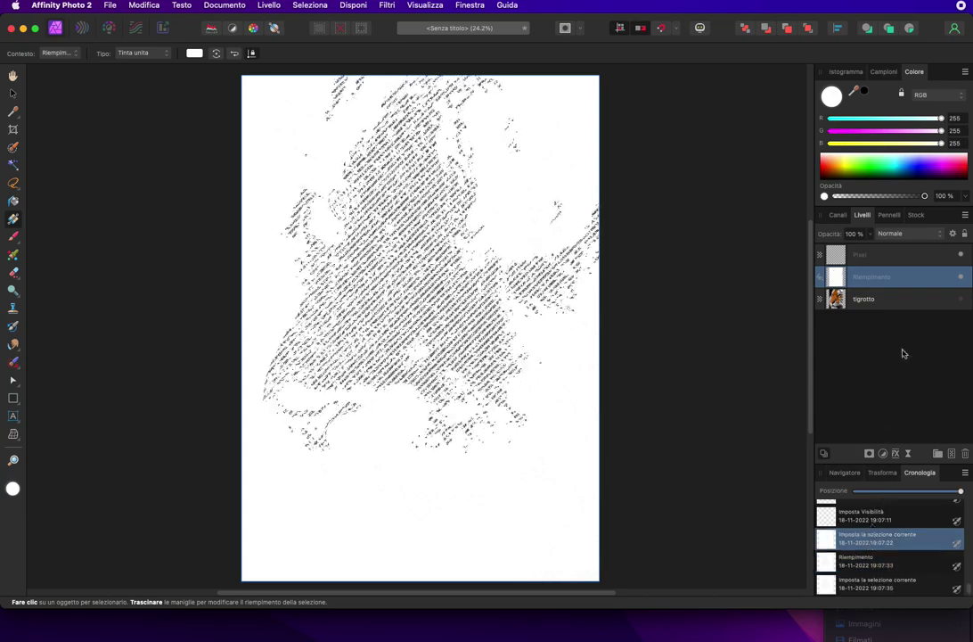
pyautogui.click(863, 255)
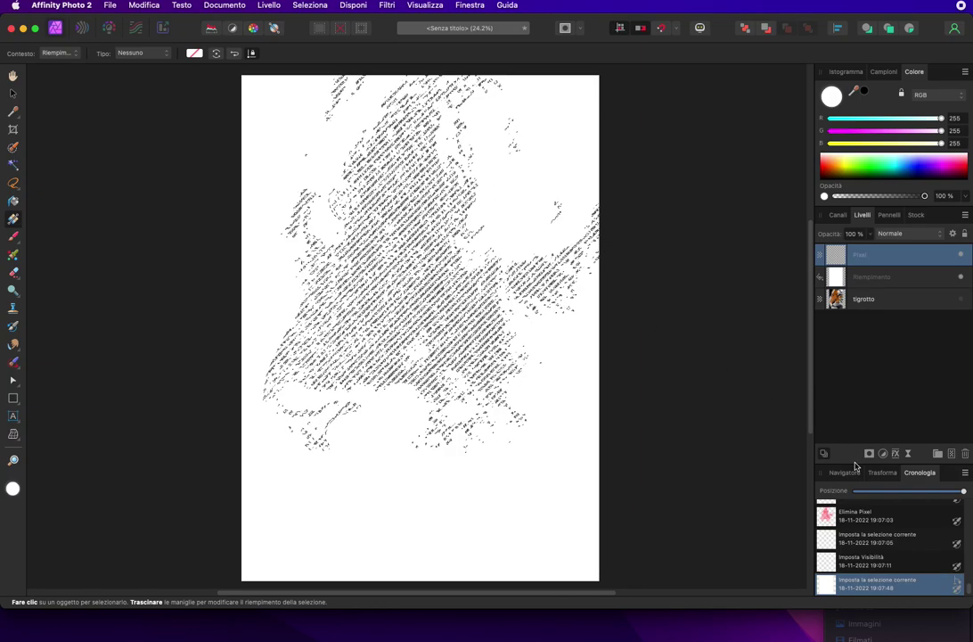
pyautogui.click(851, 473)
pyautogui.click(182, 6)
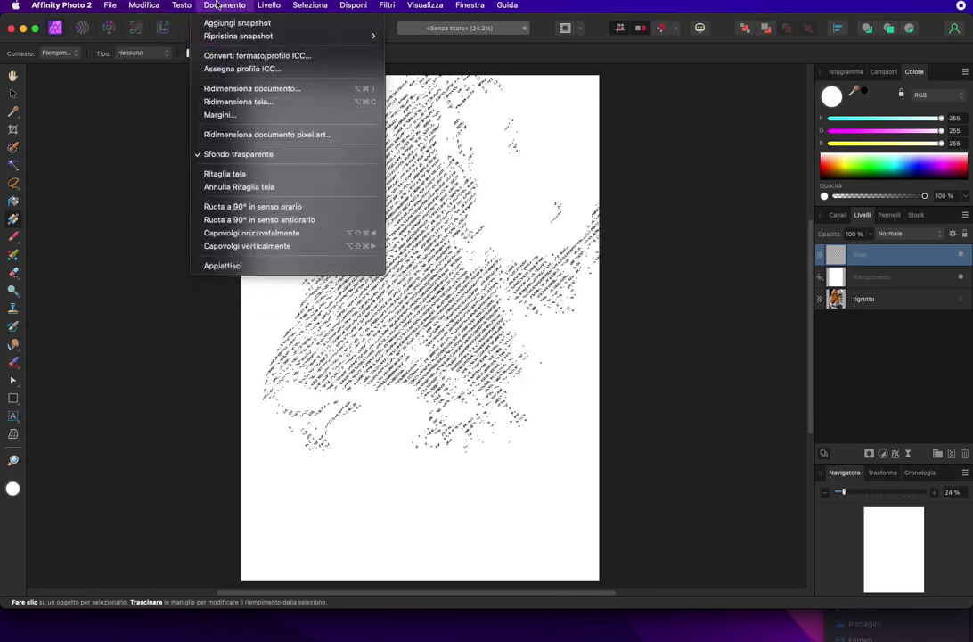
pyautogui.moveTo(144, 5)
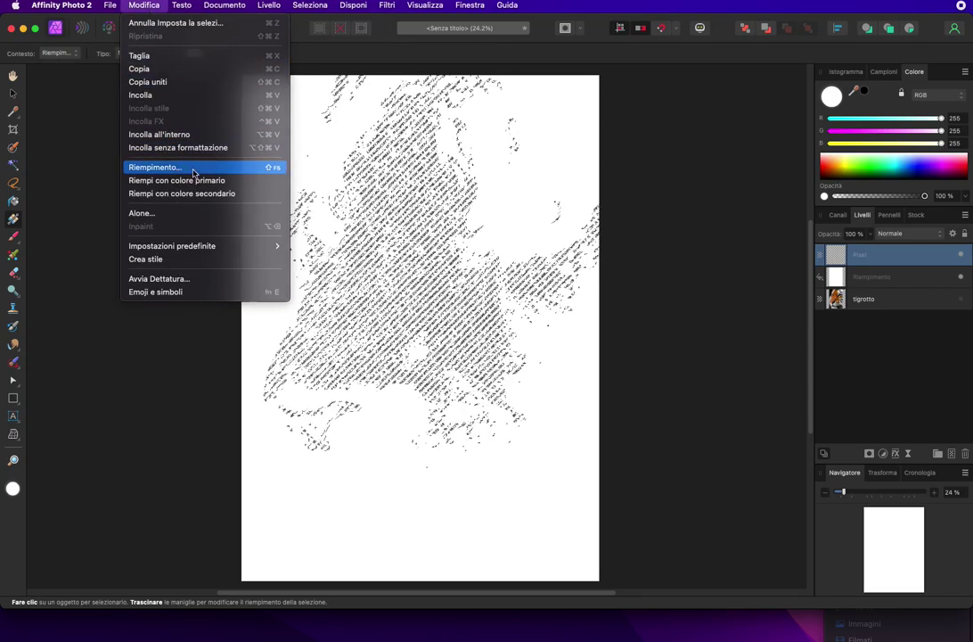
# Fill the hatch layer to reveal the full pencil-sketch tiger.
pyautogui.click(178, 167)
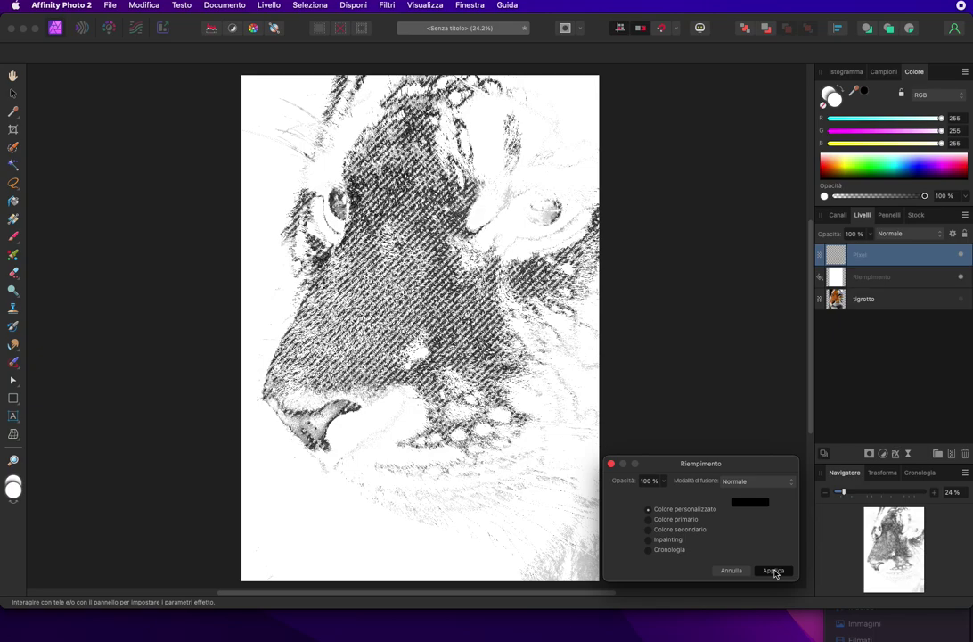
pyautogui.click(774, 572)
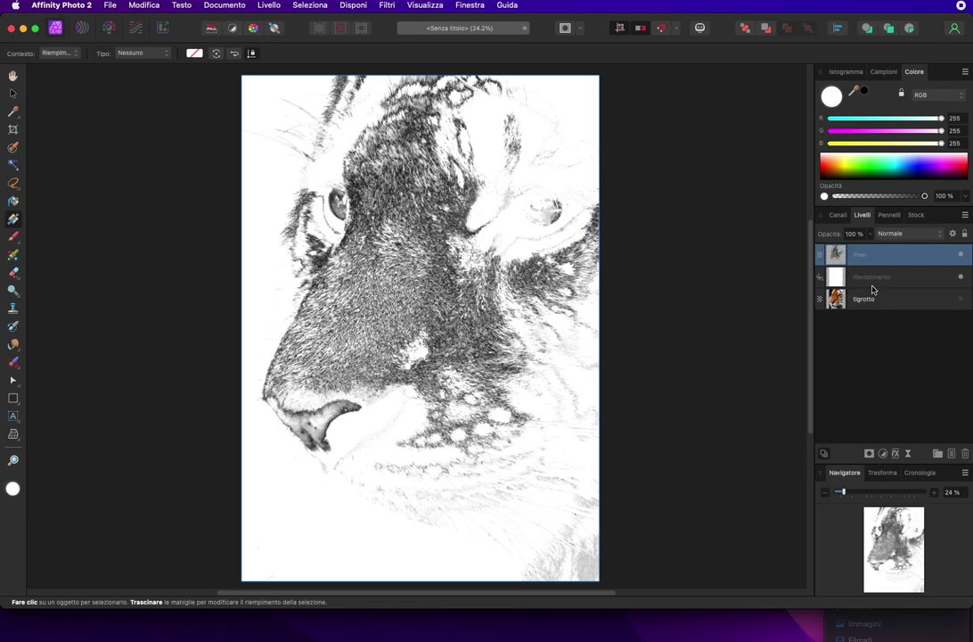
pyautogui.click(872, 280)
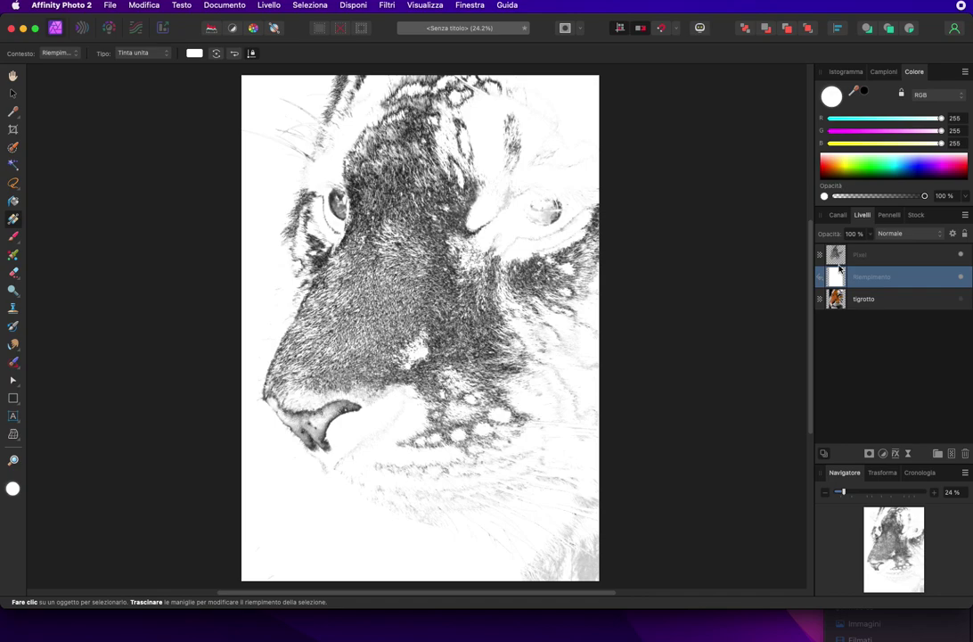
pyautogui.click(873, 260)
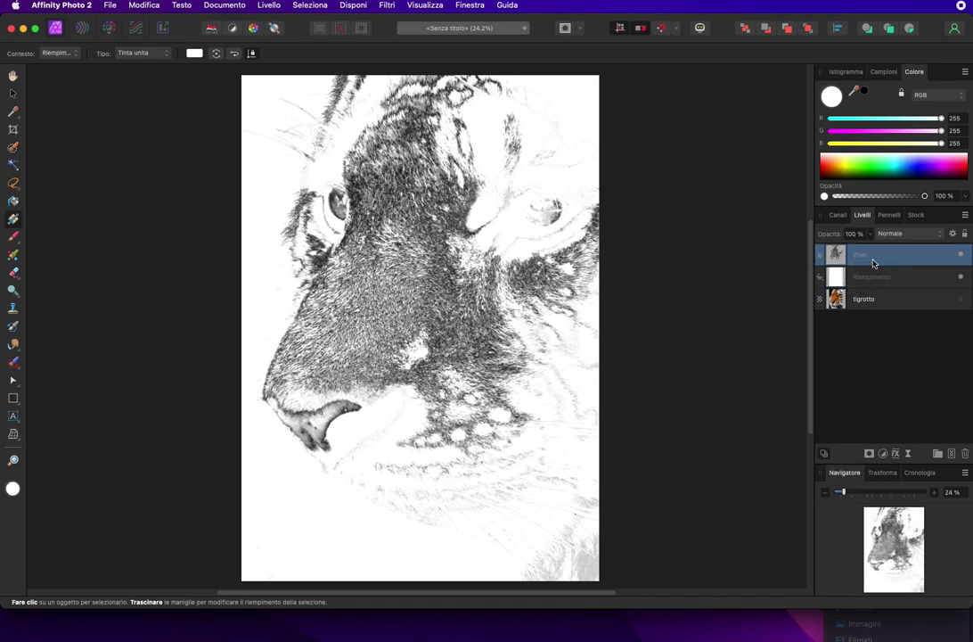
# Try merging the sketch down, undo it, and rasterize the Riempimento fill layer.
pyautogui.rightClick(858, 265)
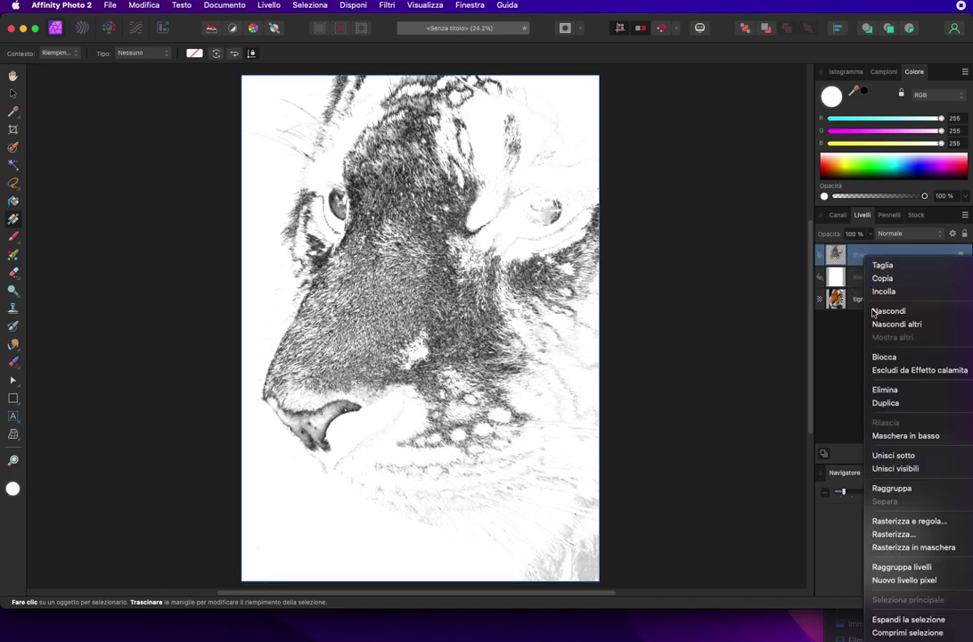
pyautogui.click(895, 455)
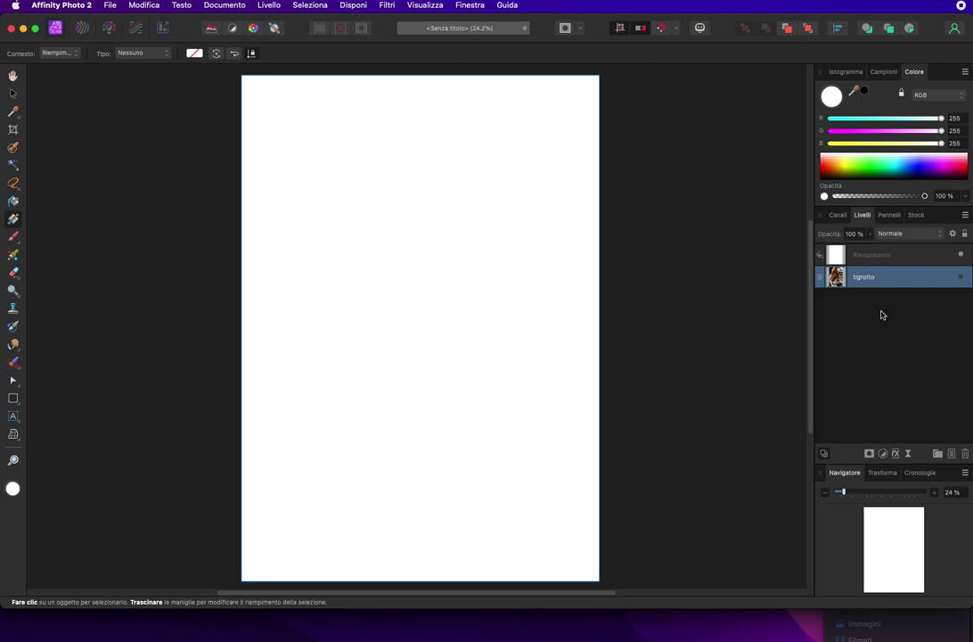
pyautogui.press('super+z')
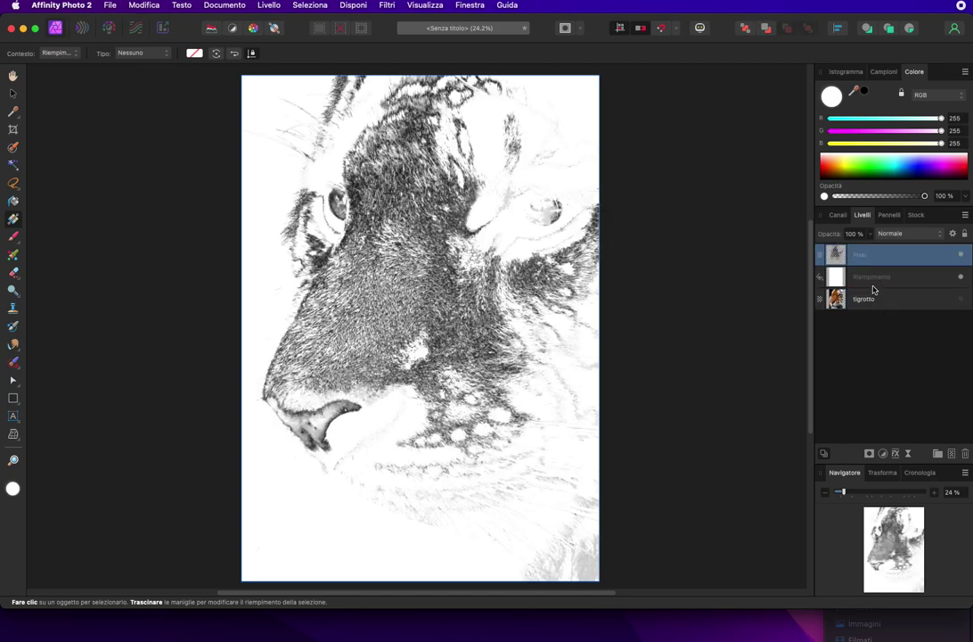
pyautogui.click(878, 281)
pyautogui.rightClick(876, 282)
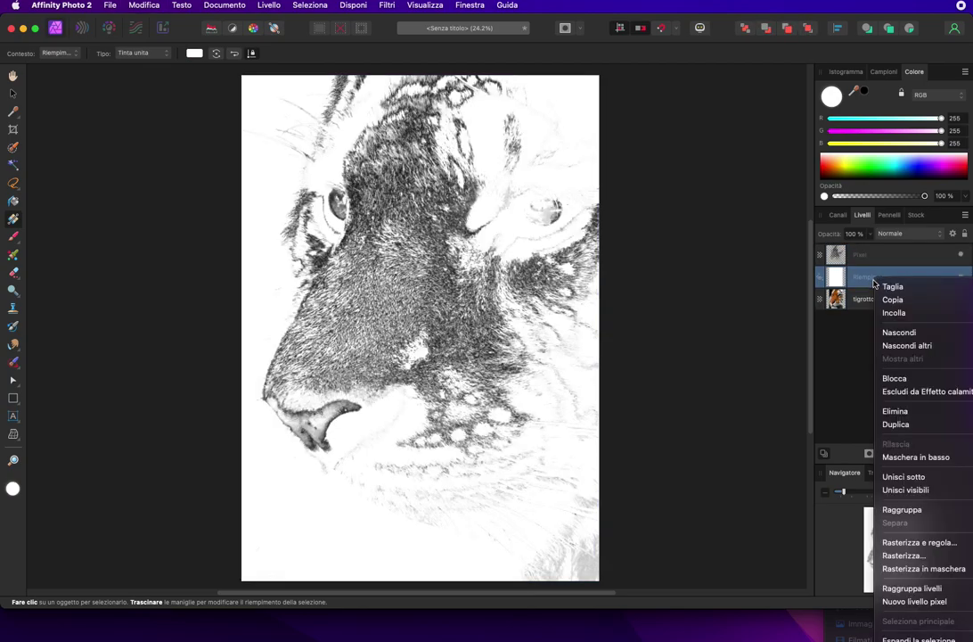
pyautogui.click(900, 558)
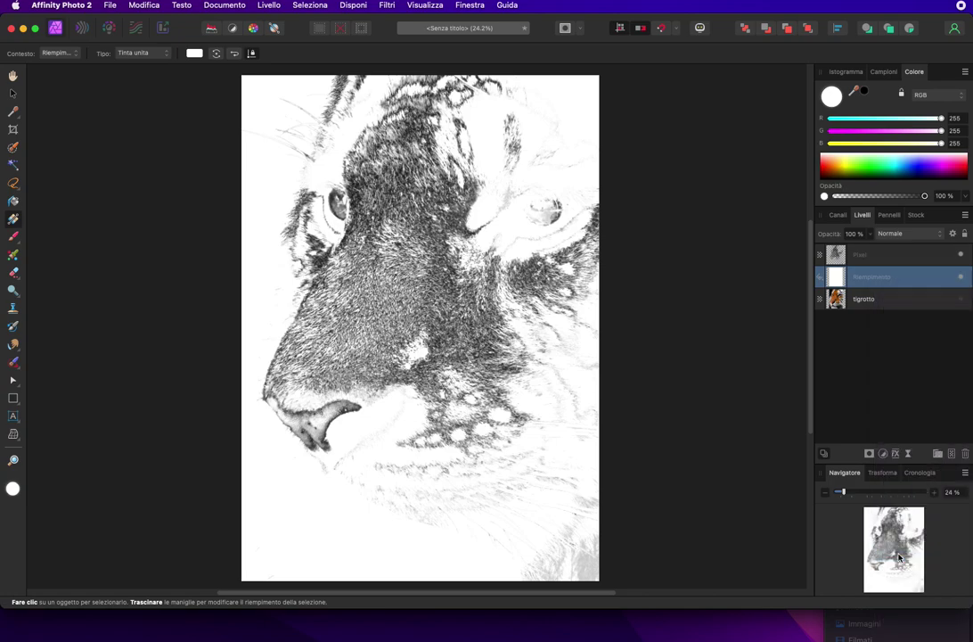
# Merge the sketch Pixel layer down onto the rasterized white layer with Unisci sotto.
pyautogui.click(869, 258)
pyautogui.rightClick(869, 259)
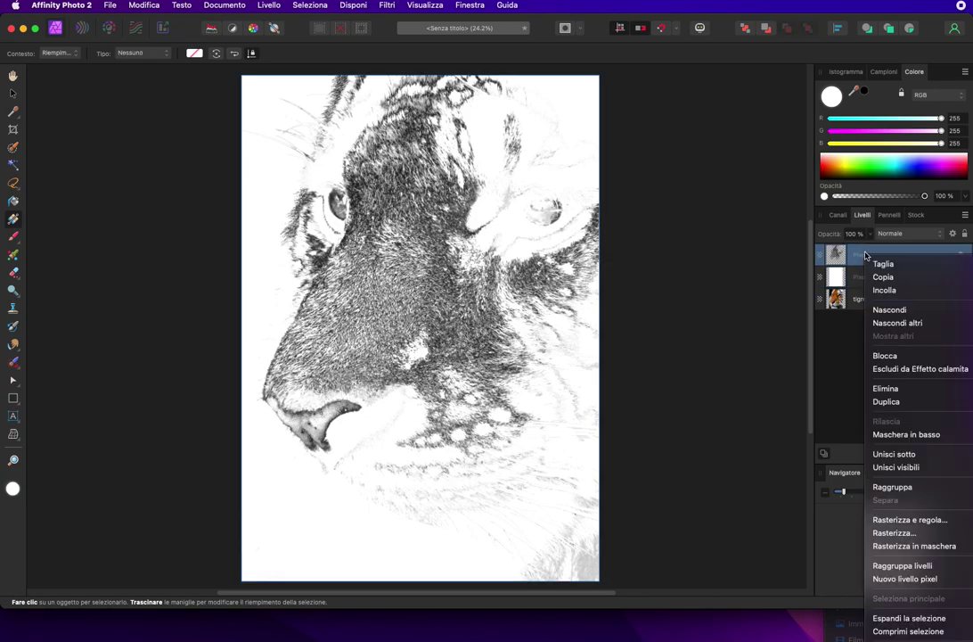
pyautogui.click(899, 455)
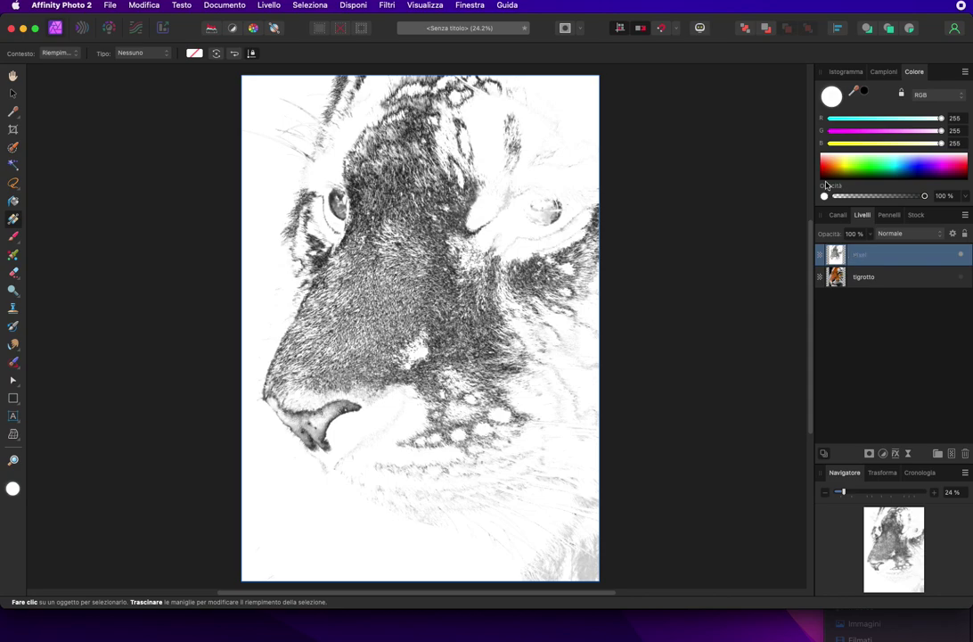
pyautogui.press('super+l')
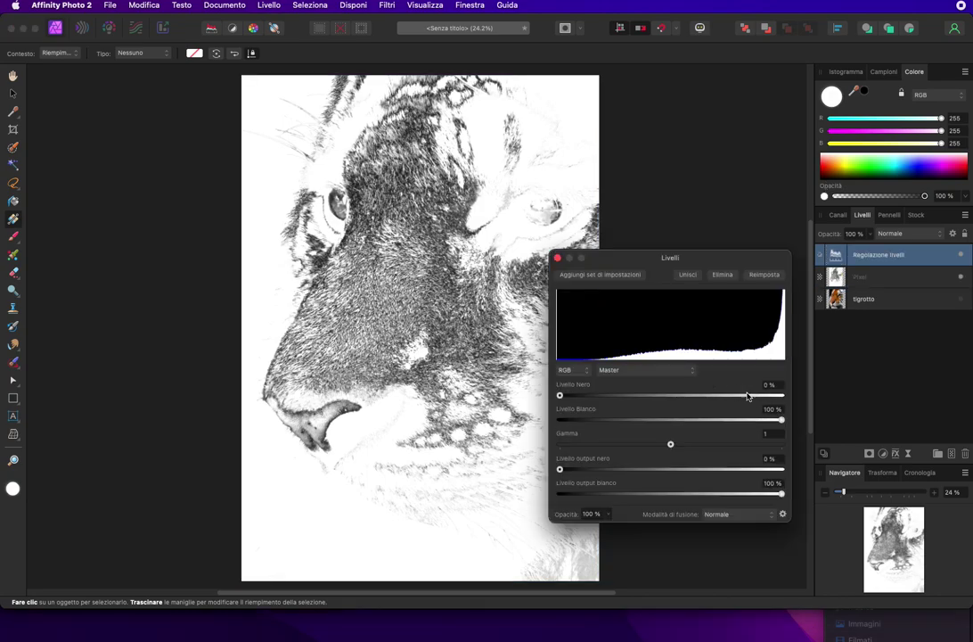
# Drag the Livelli sliders to black 56%, white 74% and gamma 1.127, then close the dialog.
pyautogui.moveTo(571, 398); pyautogui.dragTo(673, 398)
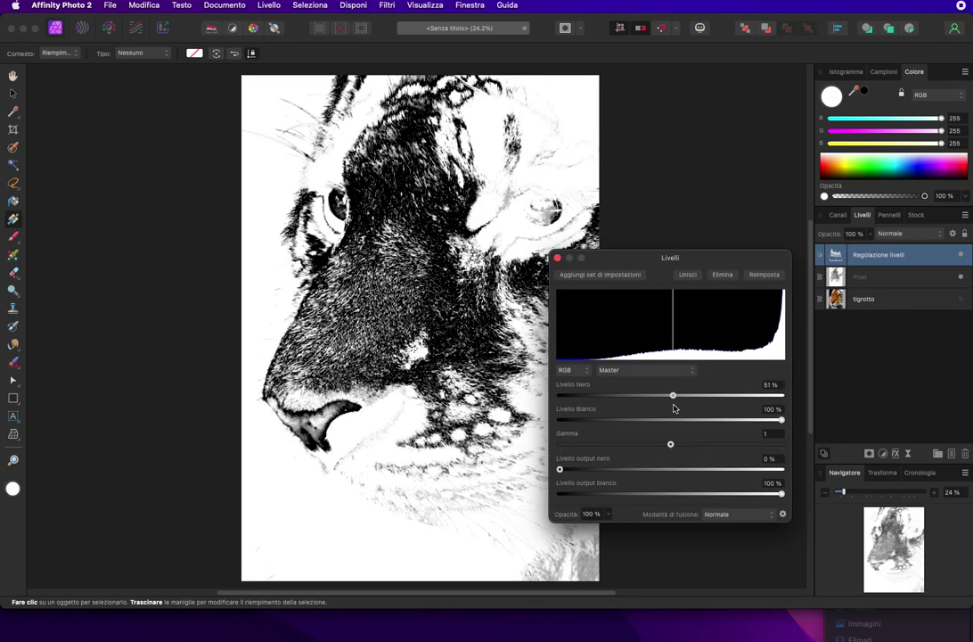
pyautogui.moveTo(781, 420); pyautogui.dragTo(731, 420)
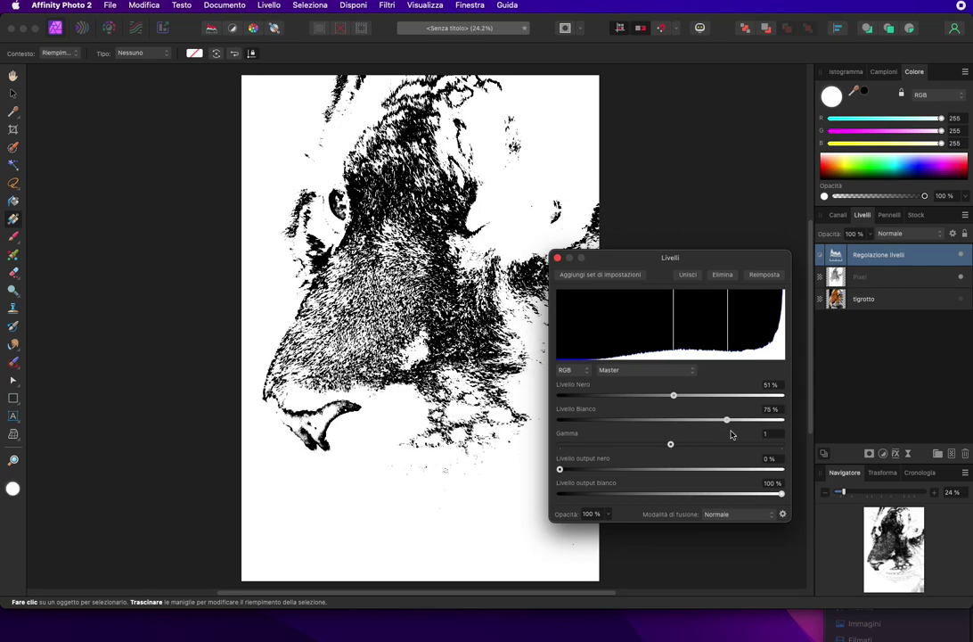
pyautogui.moveTo(670, 444); pyautogui.dragTo(684, 444)
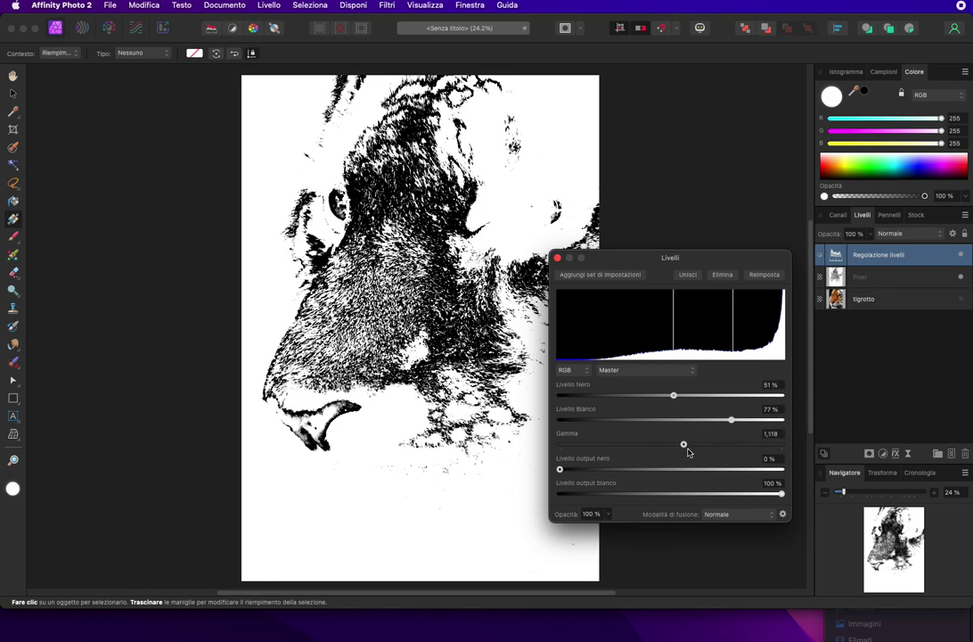
pyautogui.moveTo(731, 420)
pyautogui.mouseDown()
pyautogui.moveTo(647, 406)
pyautogui.moveTo(686, 407)
pyautogui.moveTo(726, 426)
pyautogui.mouseUp()
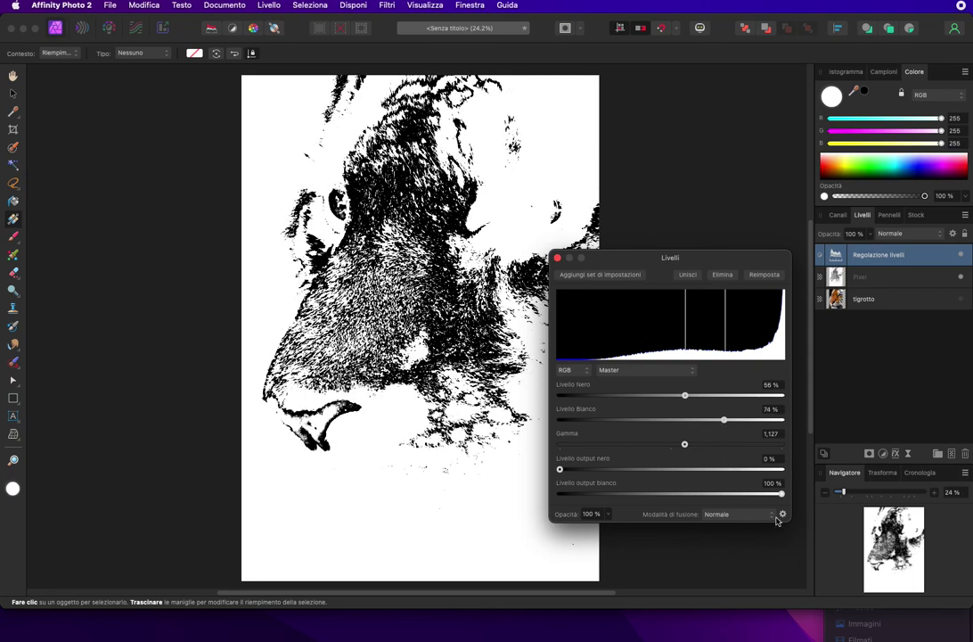
pyautogui.click(557, 258)
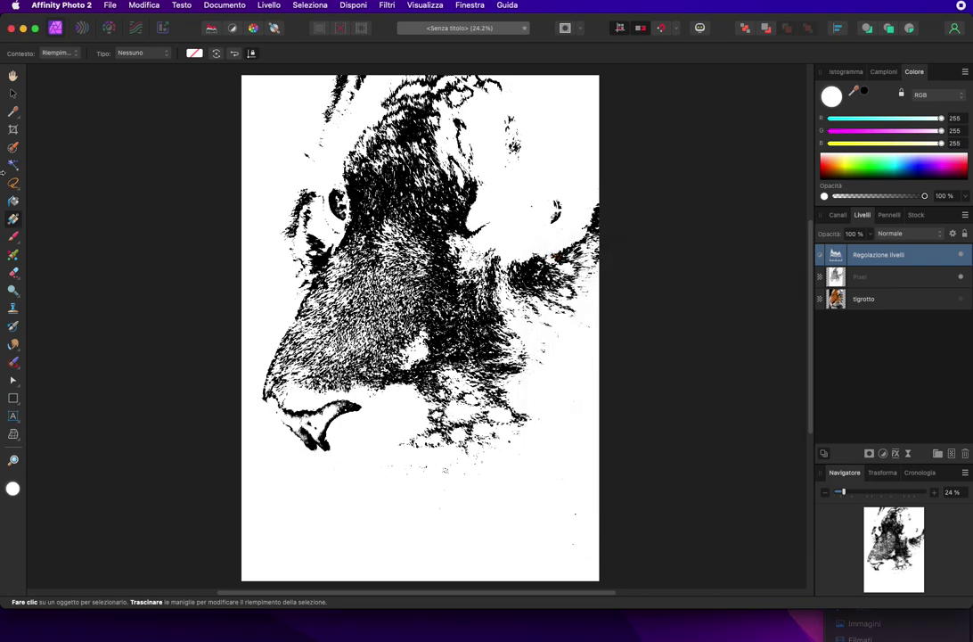
# Nest the Regolazione livelli adjustment inside the Pixel layer.
pyautogui.click(14, 184)
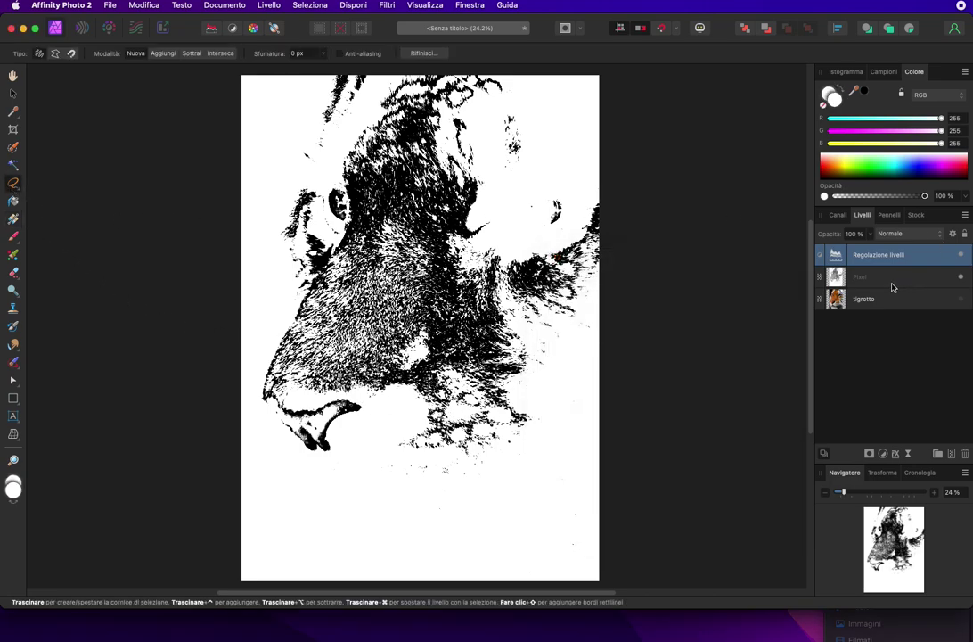
pyautogui.moveTo(882, 256); pyautogui.dragTo(842, 278)
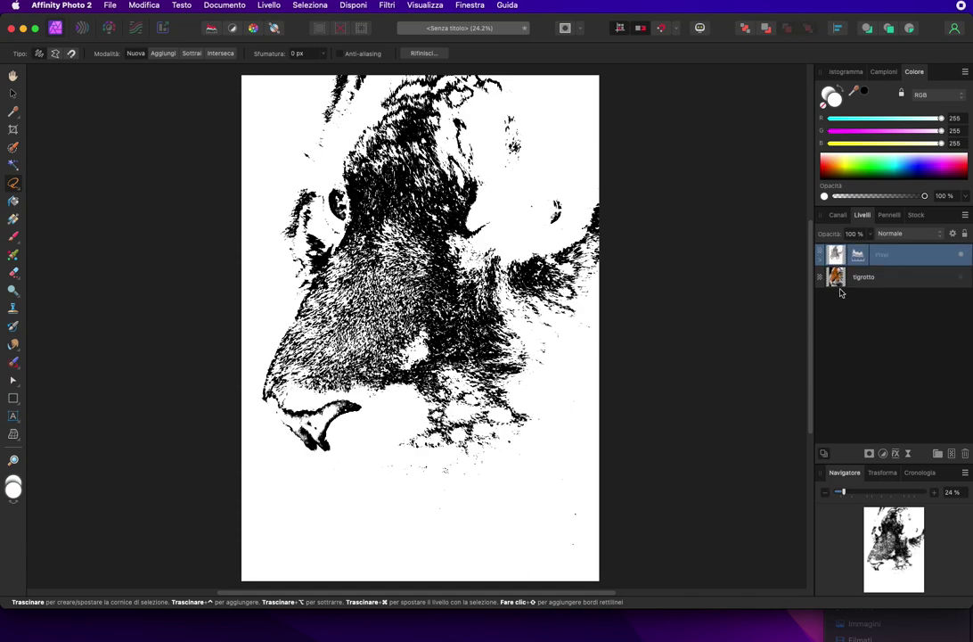
pyautogui.click(826, 263)
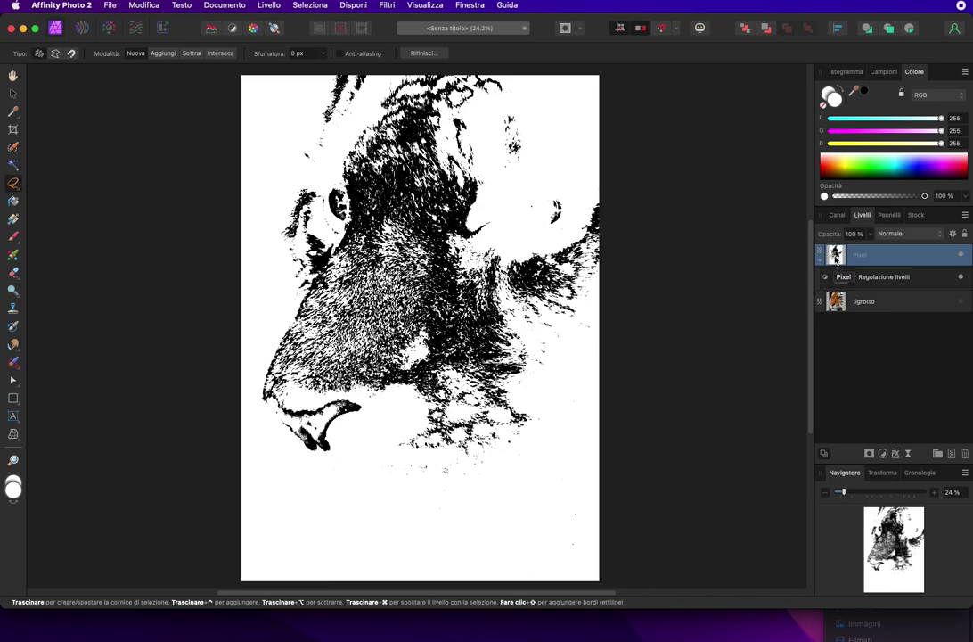
# Set the Pixel layer to Moltiplica blending and make the tigrotto photo visible.
pyautogui.click(905, 235)
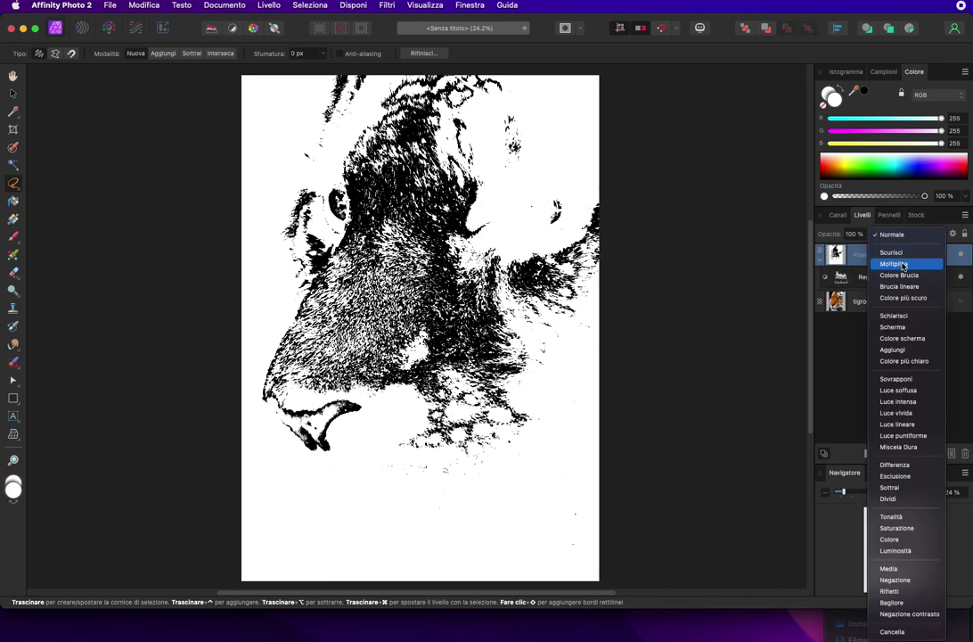
pyautogui.click(902, 265)
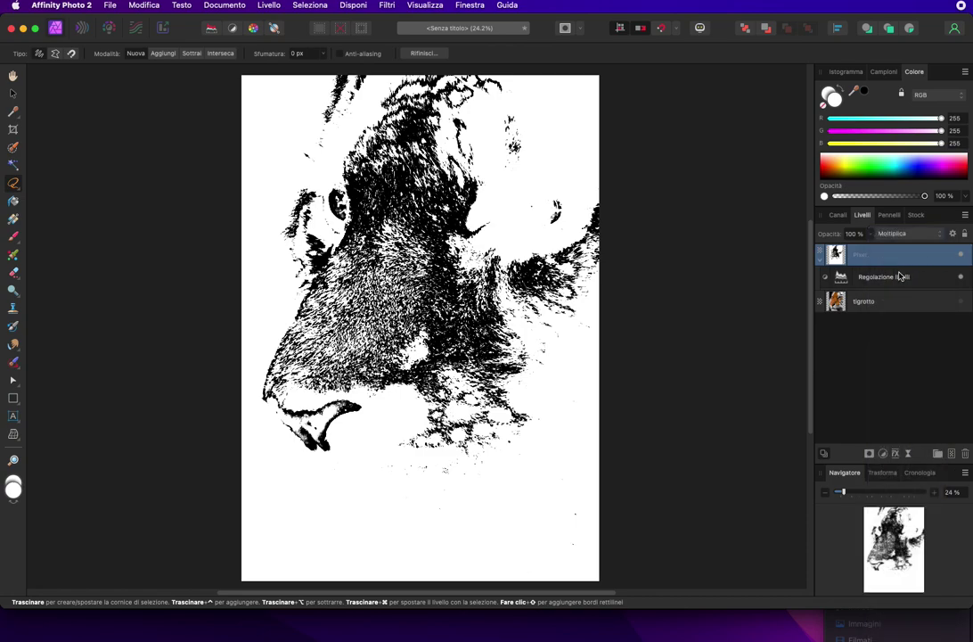
pyautogui.click(960, 301)
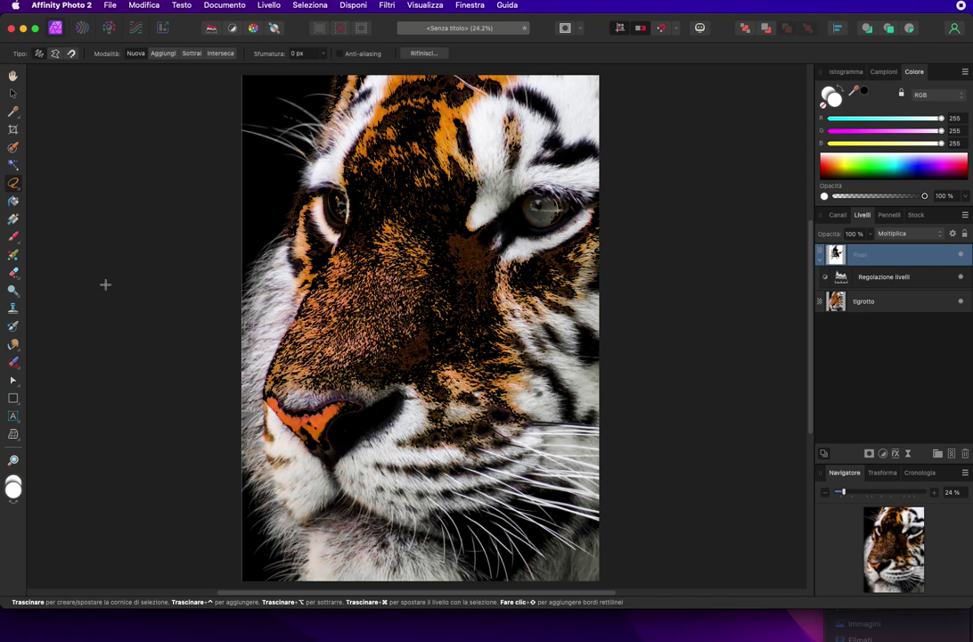
pyautogui.click(14, 147)
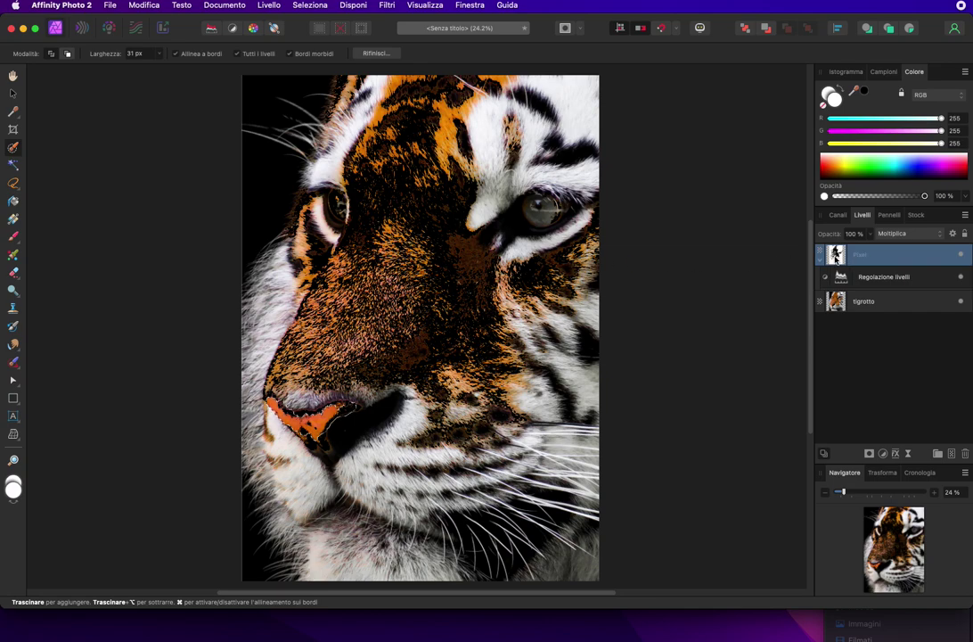
# Return the Pixel layer to Normale blending and fill the brushed muzzle selection with black.
pyautogui.click(902, 234)
pyautogui.click(905, 208)
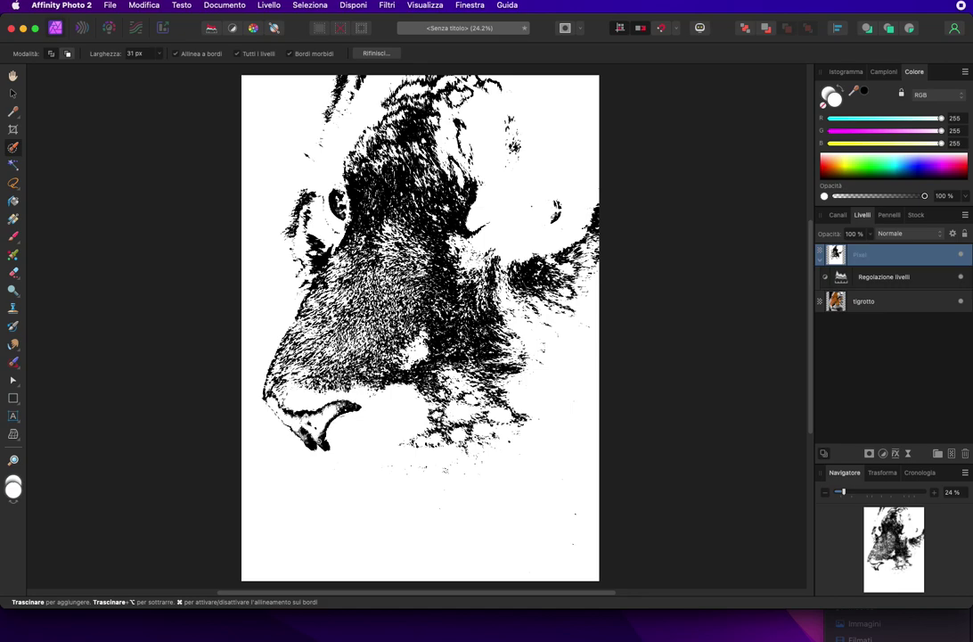
pyautogui.press('x')
pyautogui.click(830, 93)
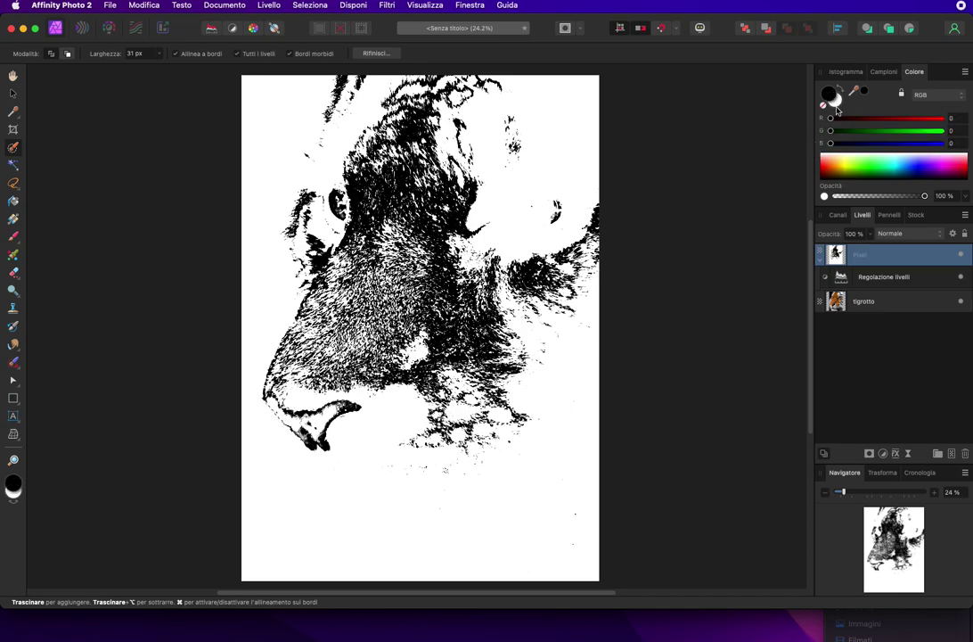
pyautogui.click(151, 5)
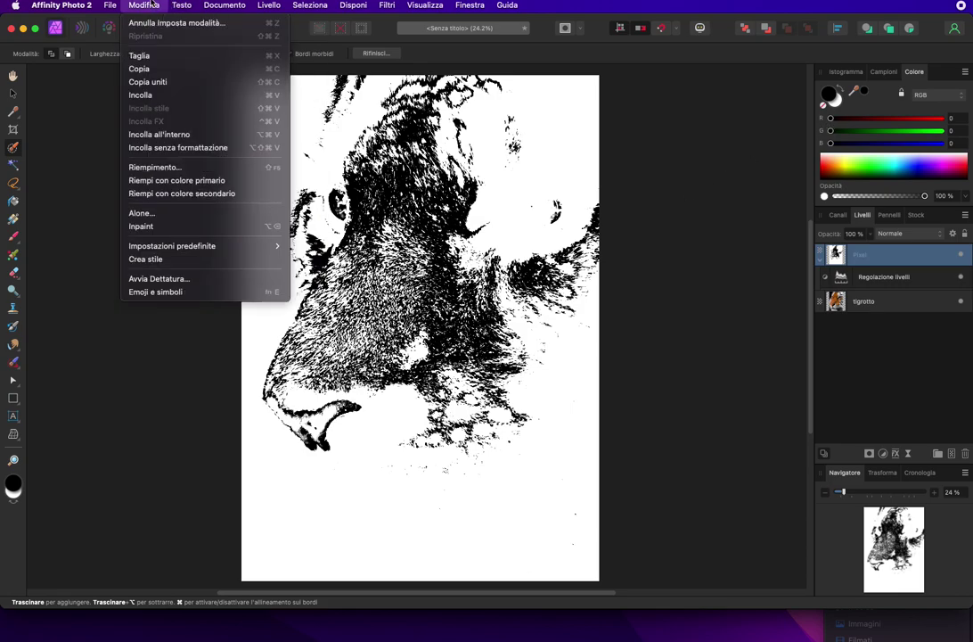
pyautogui.click(156, 167)
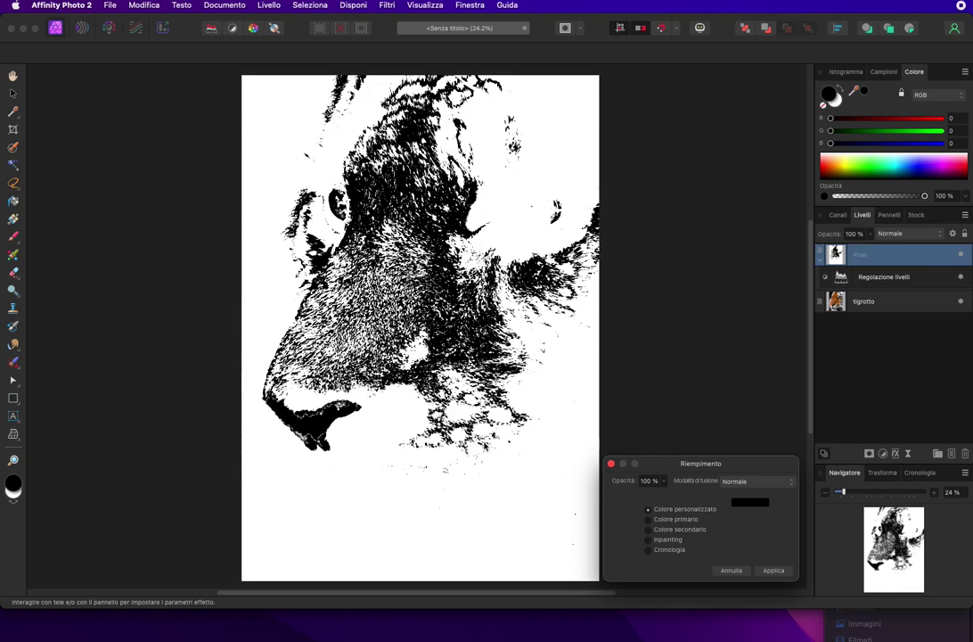
pyautogui.click(772, 572)
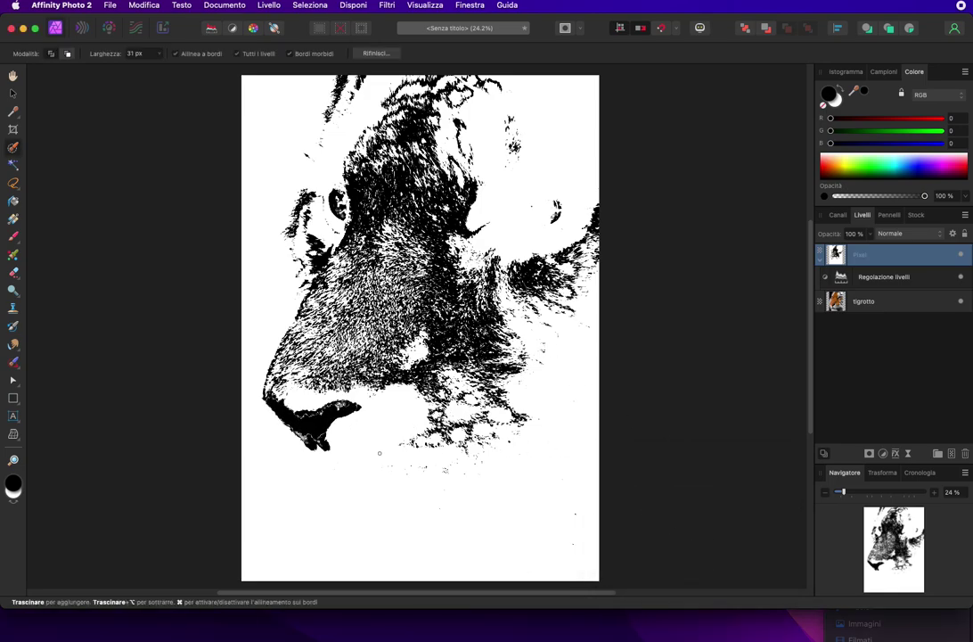
# Zoom in on the nose and pick the Paint Brush, undoing an oversized white dab.
pyautogui.scroll(1, 370, 419)
pyautogui.scroll(3, 361, 414)
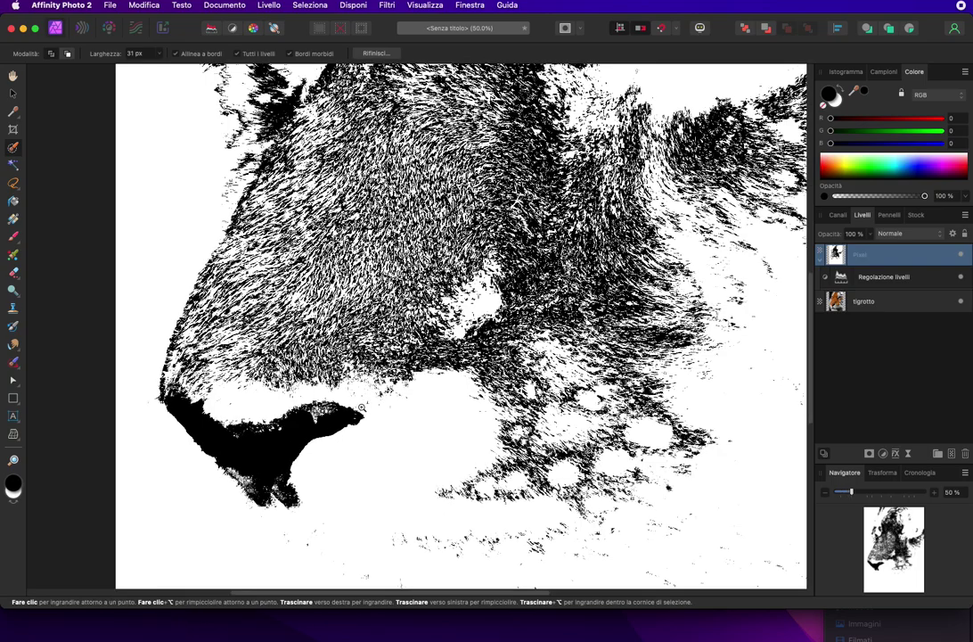
pyautogui.scroll(2, 352, 410)
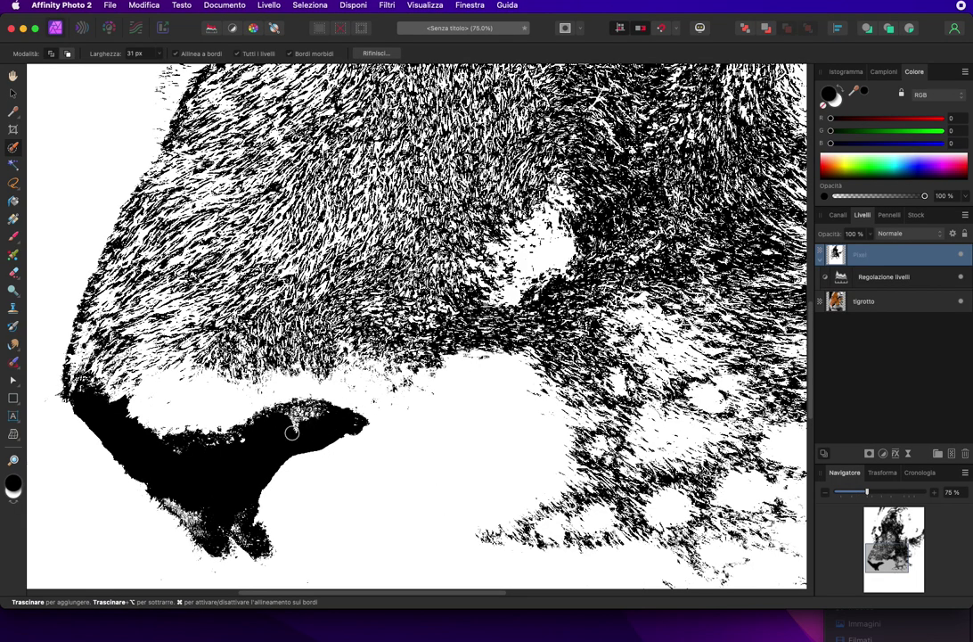
pyautogui.click(13, 236)
pyautogui.press('x')
pyautogui.moveTo(267, 428); pyautogui.dragTo(304, 450)
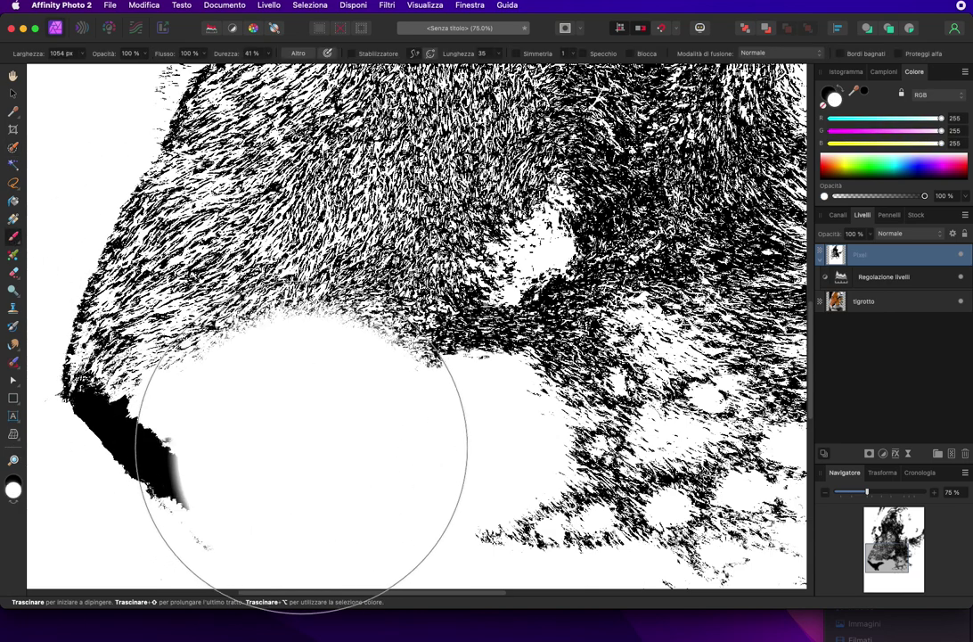
pyautogui.hotkey('ctrl', 'z')
# Paint the nose's white specks black with a smaller brush, then fit the image to the window.
pyautogui.moveTo(349, 421)
pyautogui.mouseDown()
pyautogui.moveTo(321, 419)
pyautogui.moveTo(344, 426)
pyautogui.mouseUp()
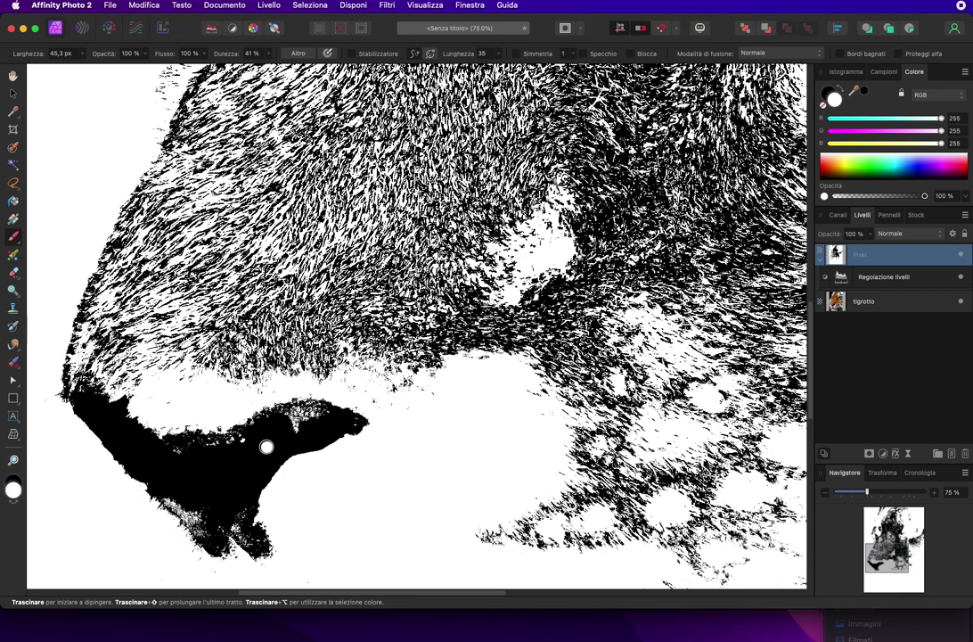
pyautogui.press('x')
pyautogui.moveTo(290, 429)
pyautogui.mouseDown()
pyautogui.moveTo(326, 408)
pyautogui.moveTo(238, 446)
pyautogui.mouseUp()
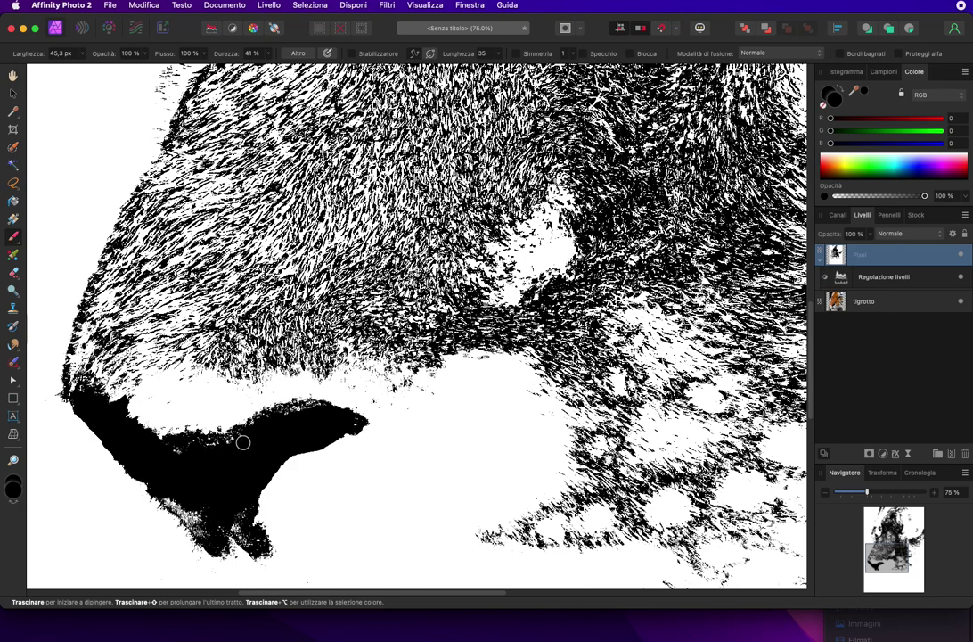
pyautogui.press('super+space')
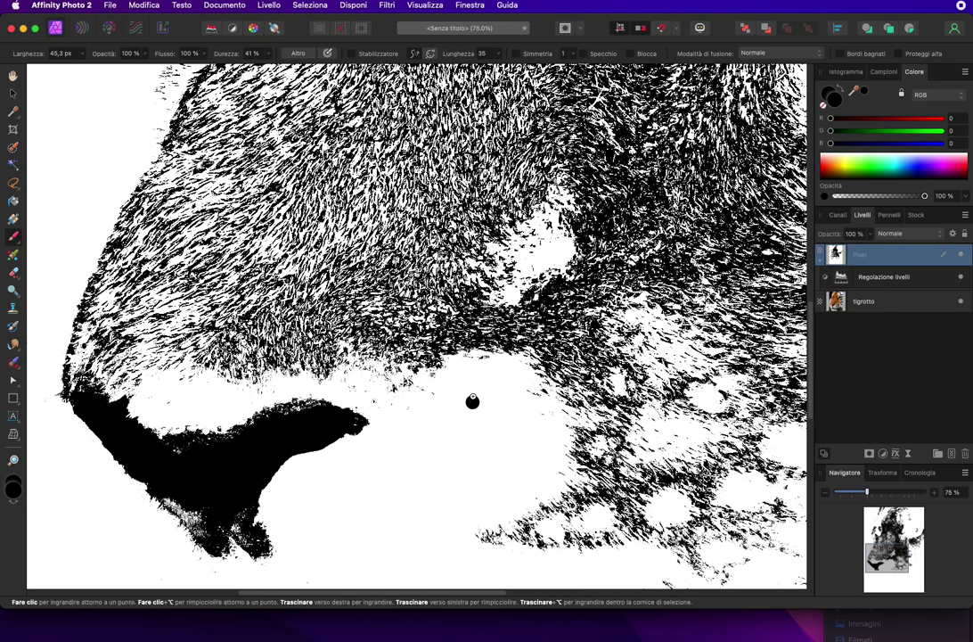
pyautogui.moveTo(474, 395); pyautogui.dragTo(354, 438)
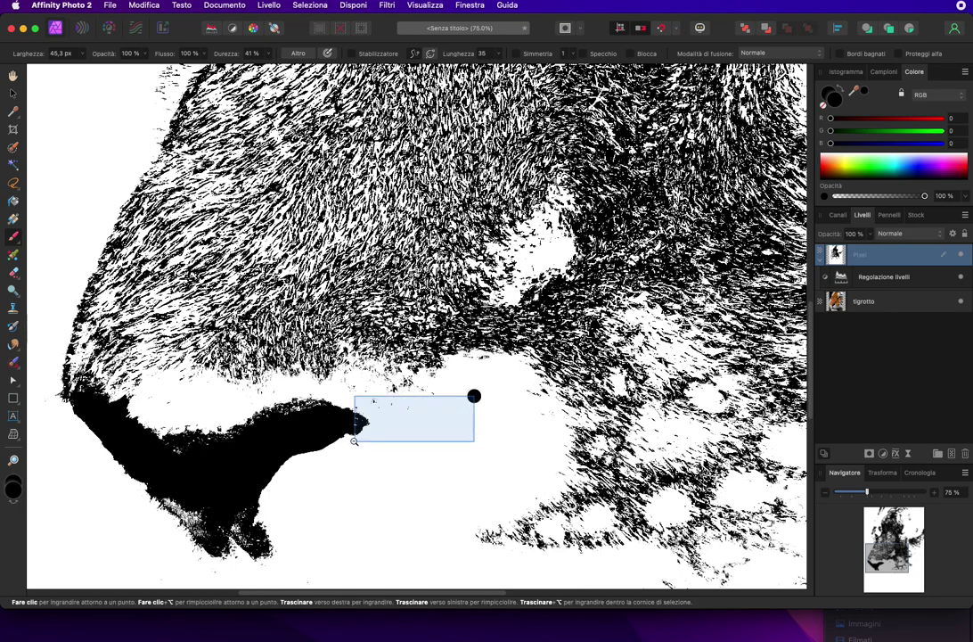
pyautogui.scroll(-5, 474, 297)
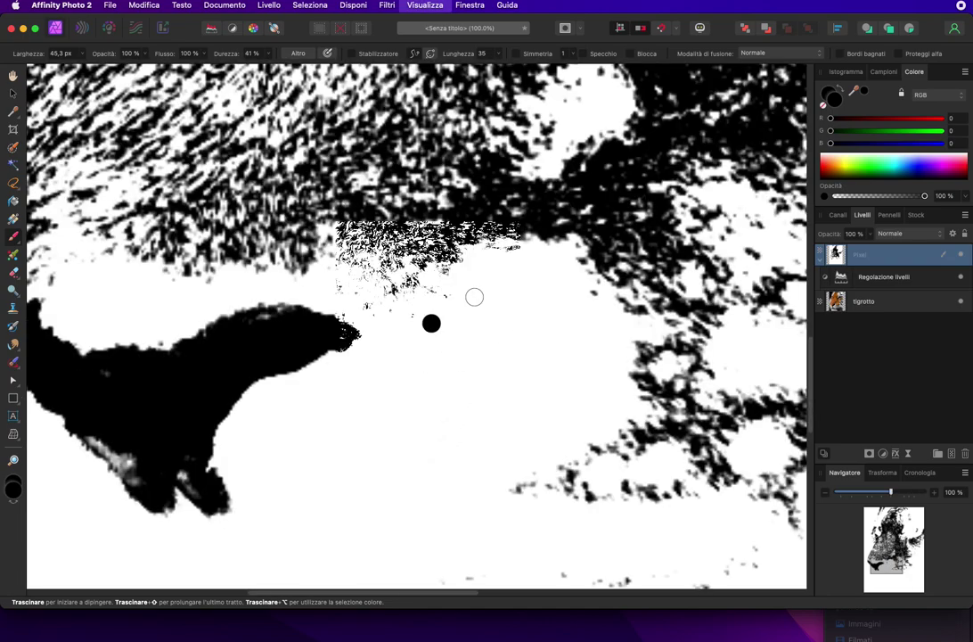
pyautogui.press('super+0')
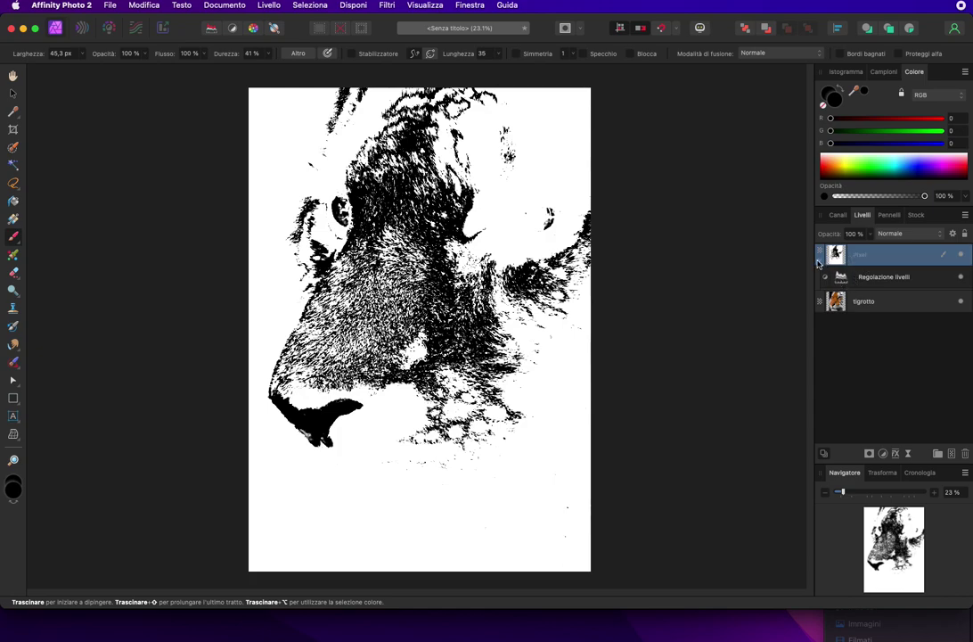
pyautogui.moveTo(855, 276); pyautogui.dragTo(836, 256)
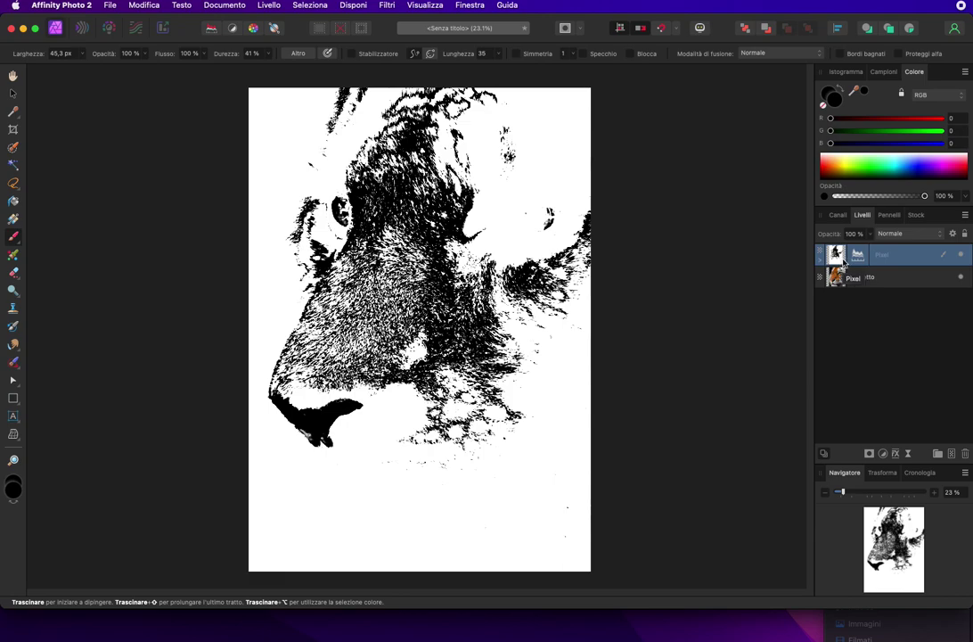
pyautogui.click(910, 234)
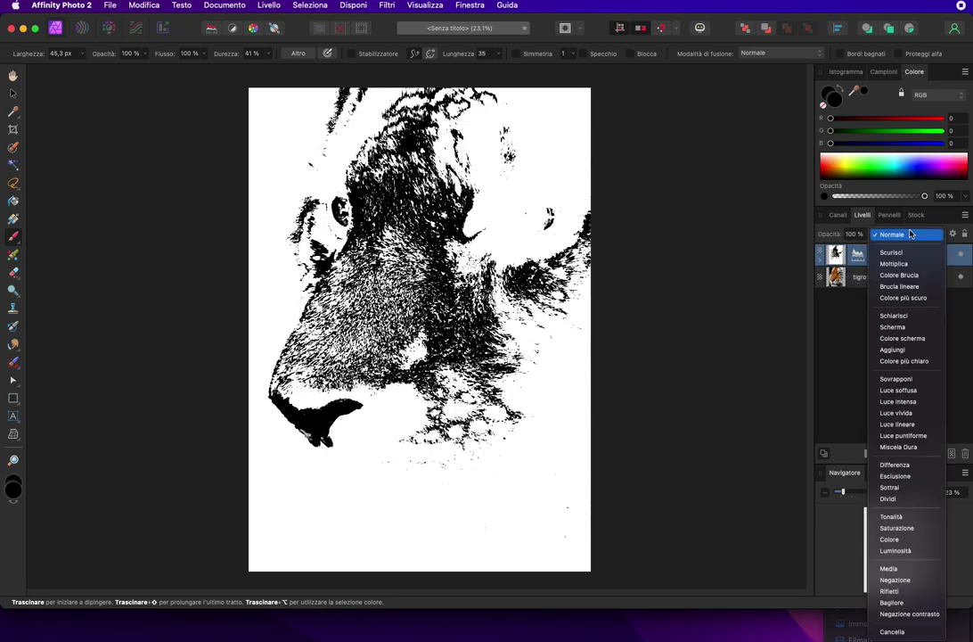
pyautogui.click(887, 208)
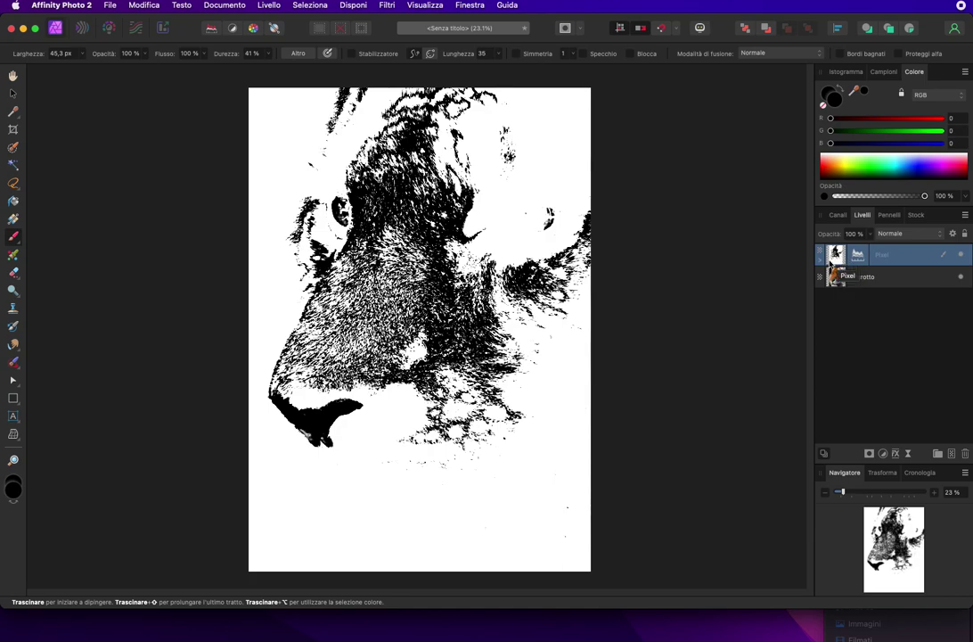
pyautogui.click(821, 265)
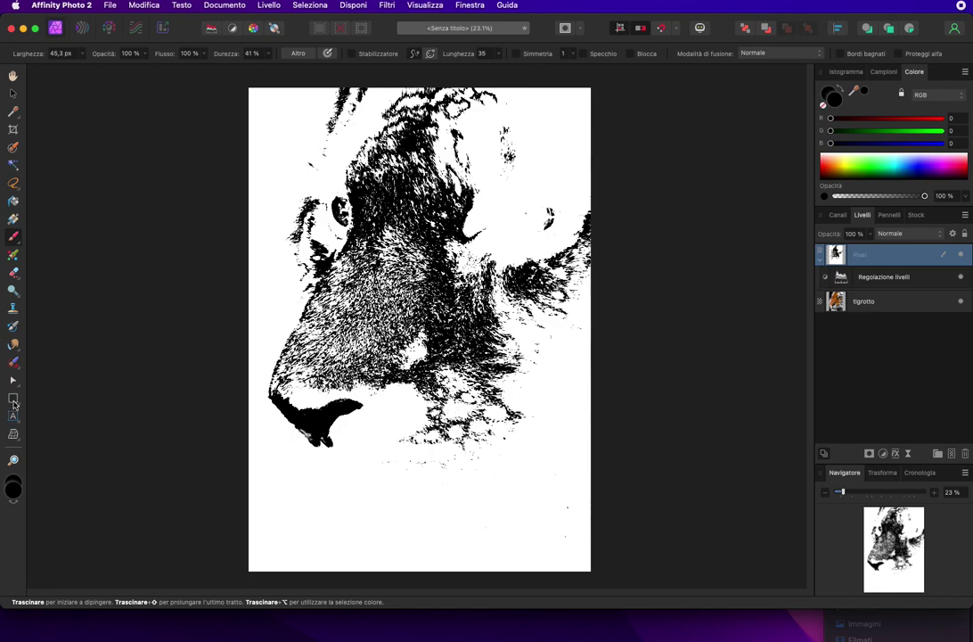
# Draw a rectangle over the upper canvas and fill it orange-red FF4B00.
pyautogui.click(12, 399)
pyautogui.moveTo(230, 84)
pyautogui.mouseDown()
pyautogui.moveTo(289, 126)
pyautogui.moveTo(567, 443)
pyautogui.mouseUp()
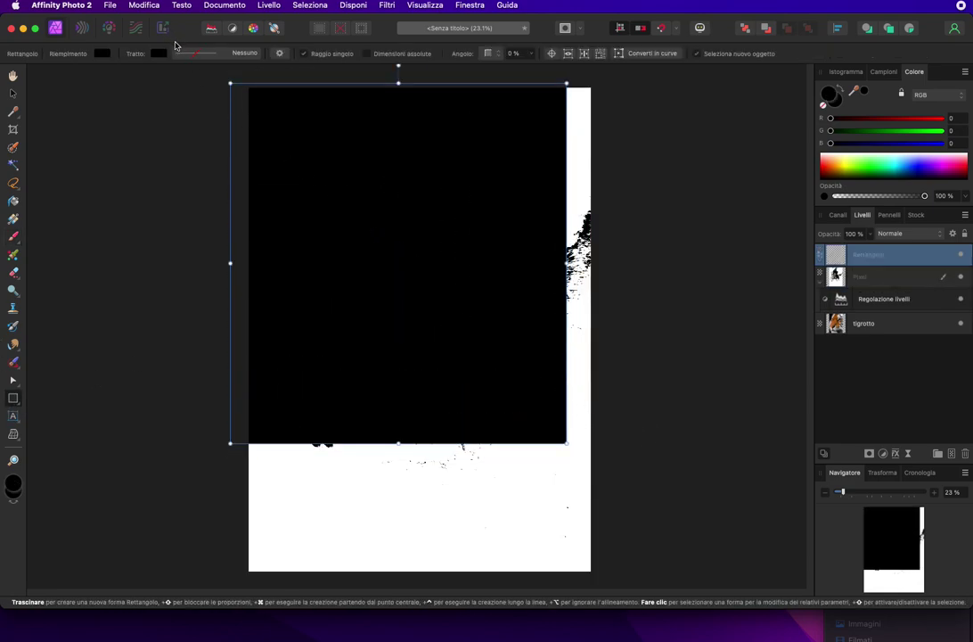
pyautogui.click(103, 55)
pyautogui.click(216, 160)
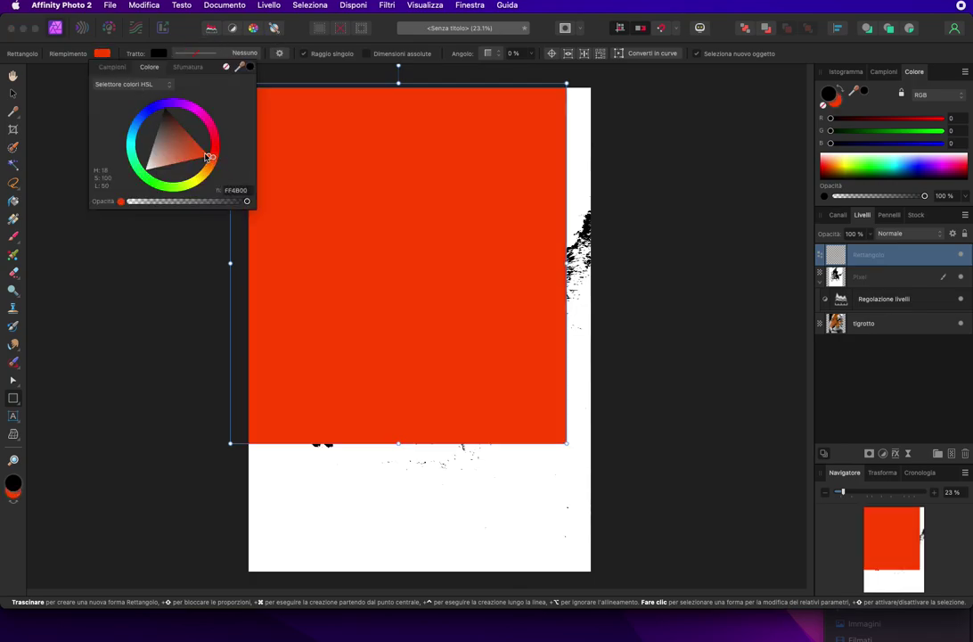
# Restack the Rettangolo layer below Pixel and above the Regolazione livelli adjustment.
pyautogui.click(15, 94)
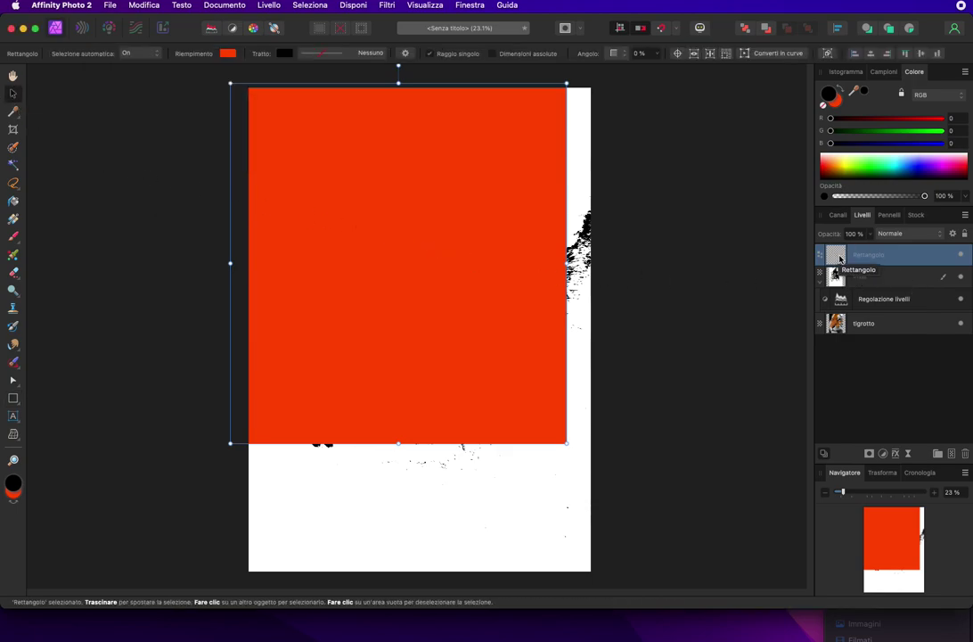
pyautogui.moveTo(841, 258); pyautogui.dragTo(872, 289)
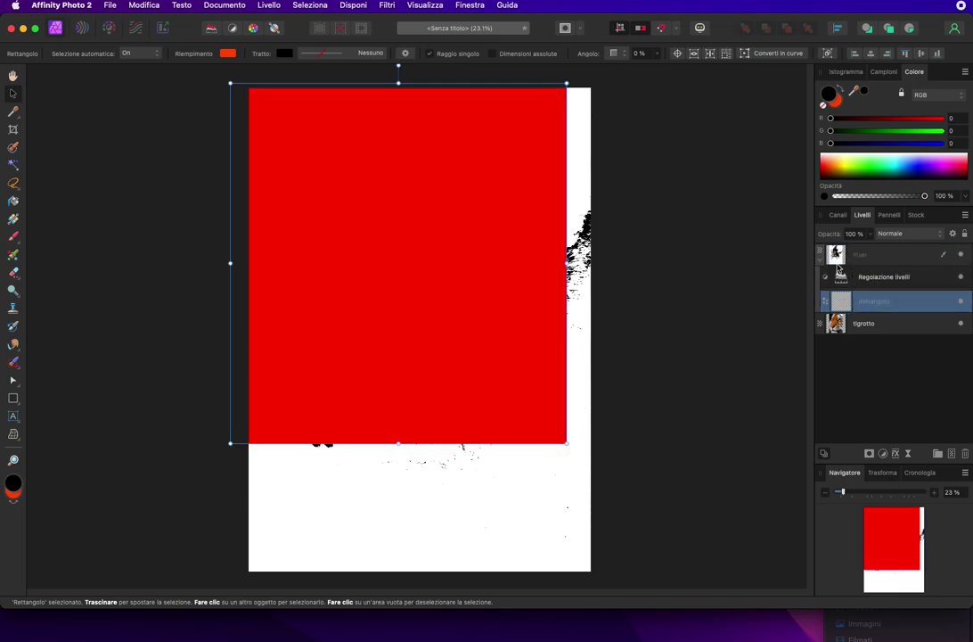
pyautogui.keyDown('shift'); pyautogui.click(849, 280); pyautogui.keyUp('shift')
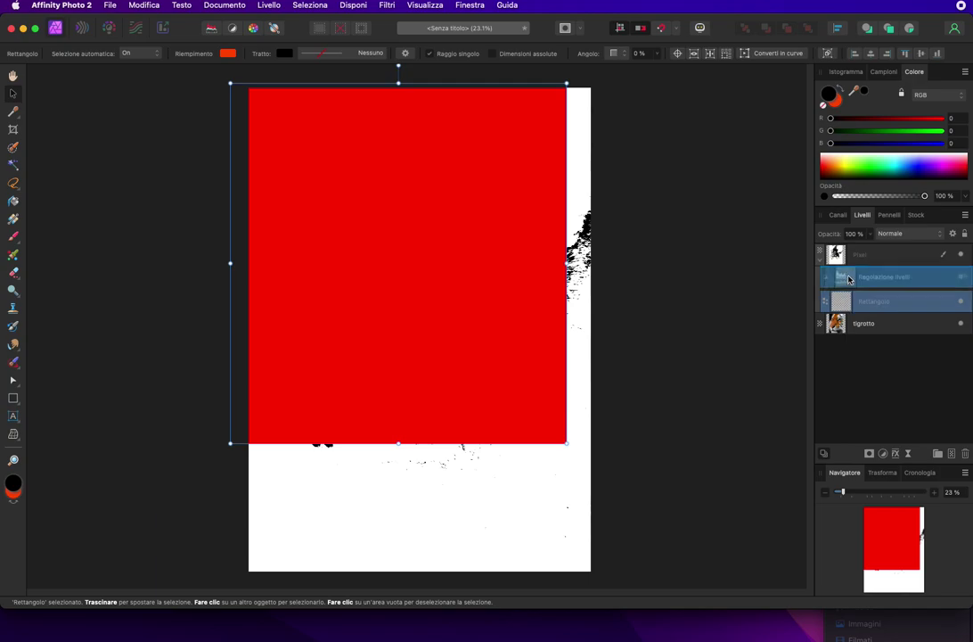
pyautogui.moveTo(848, 280); pyautogui.dragTo(857, 299)
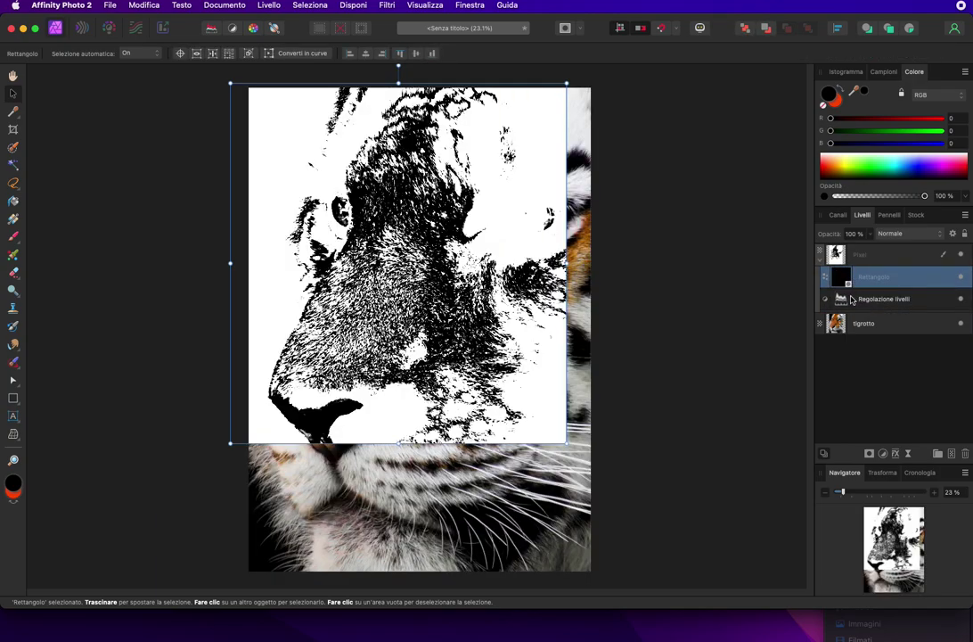
pyautogui.press('super+z')
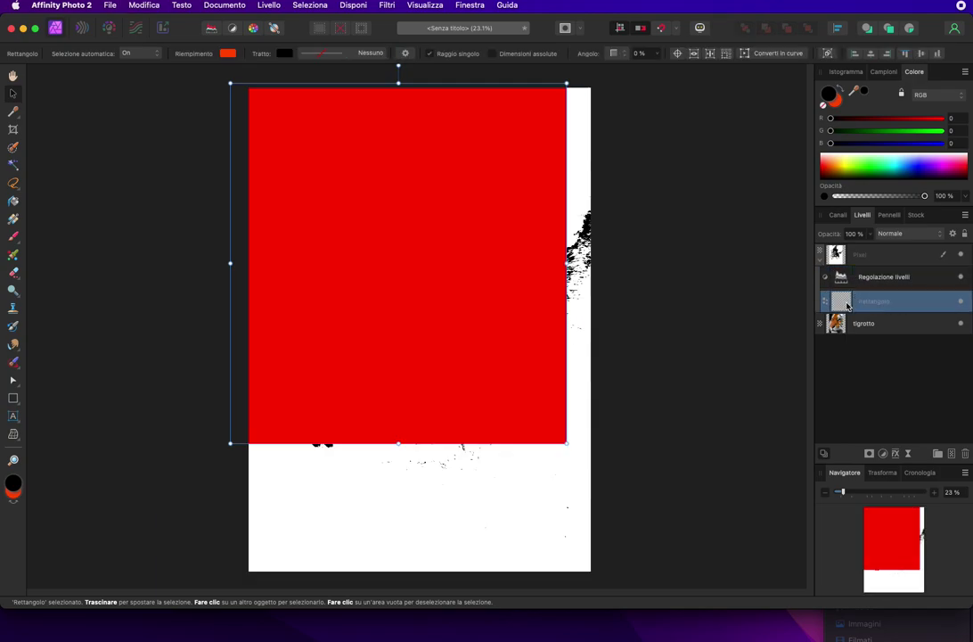
pyautogui.moveTo(847, 306); pyautogui.dragTo(887, 276)
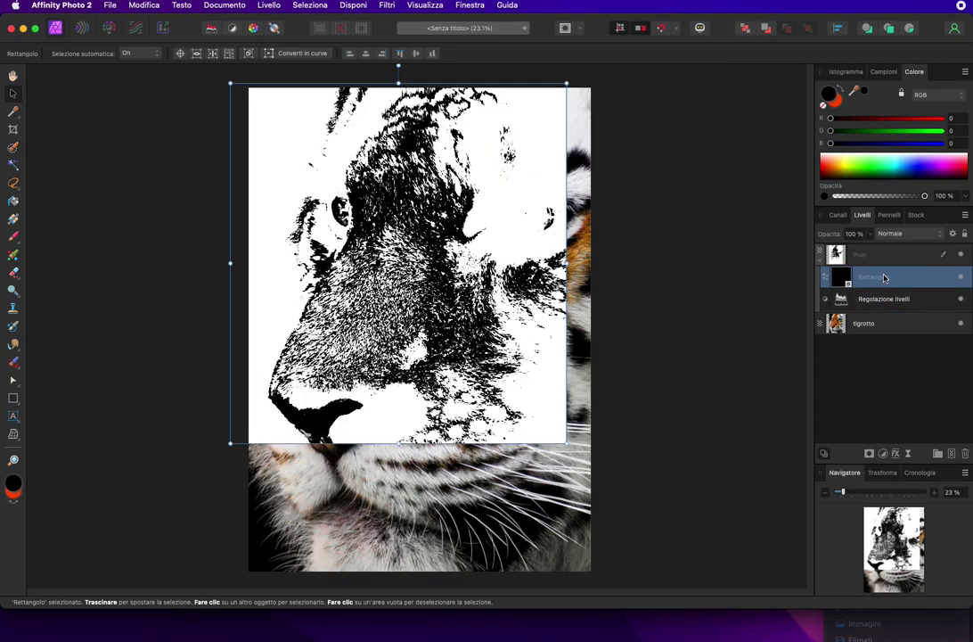
pyautogui.press('super+z')
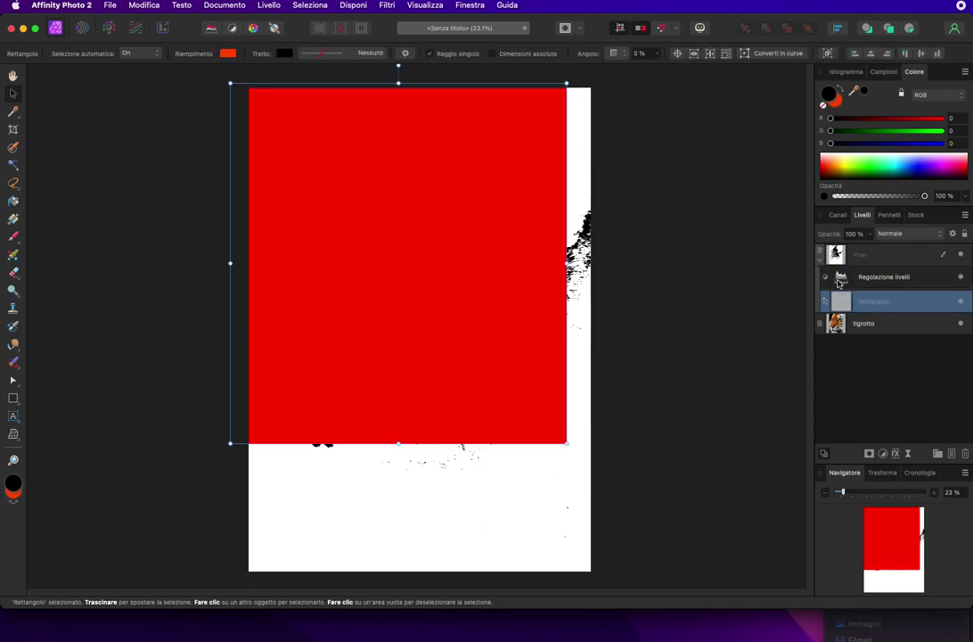
pyautogui.moveTo(842, 281); pyautogui.dragTo(848, 282)
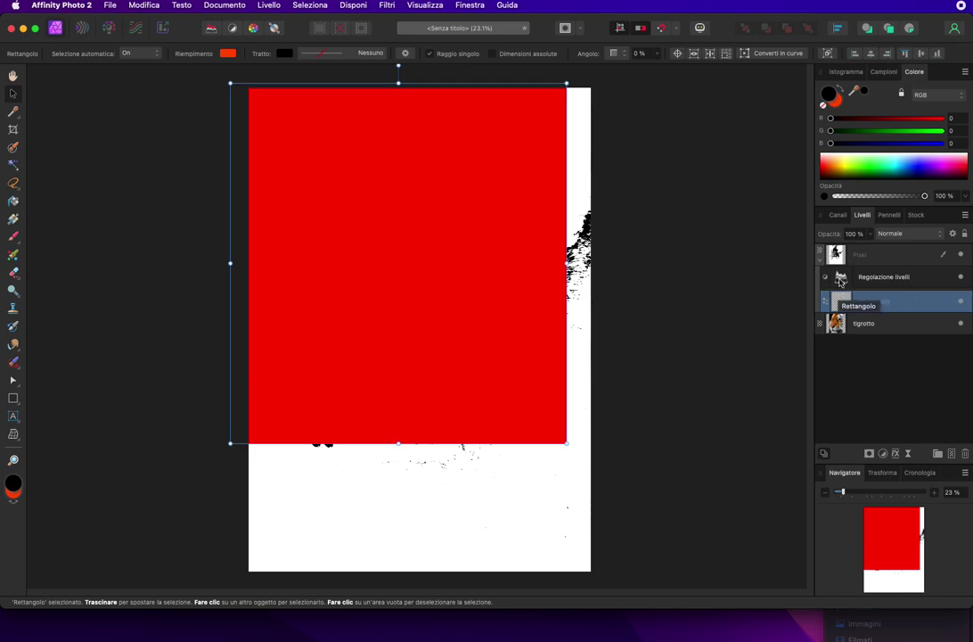
pyautogui.moveTo(842, 281); pyautogui.dragTo(844, 312)
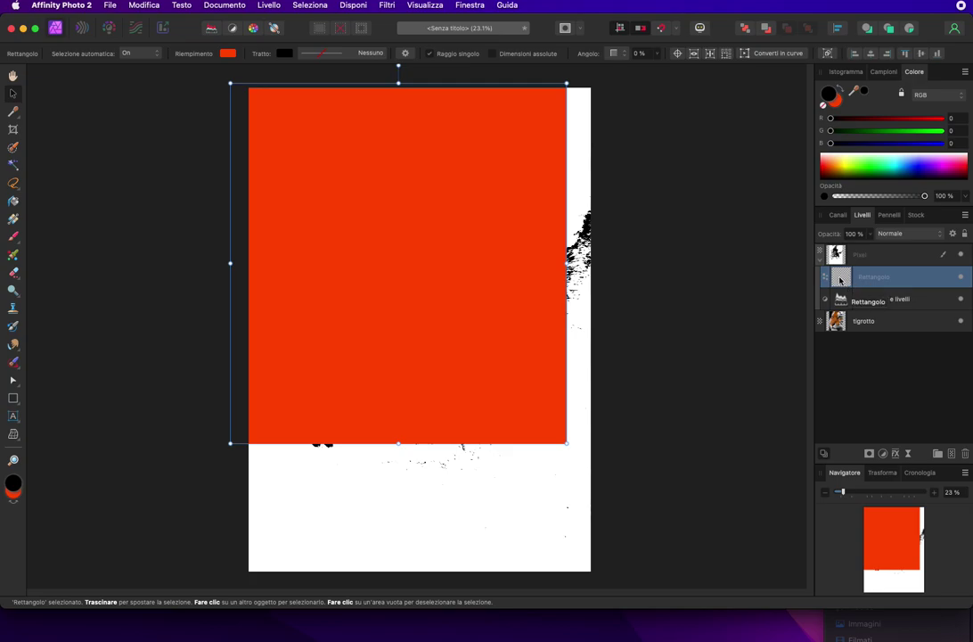
pyautogui.moveTo(841, 284); pyautogui.dragTo(844, 285)
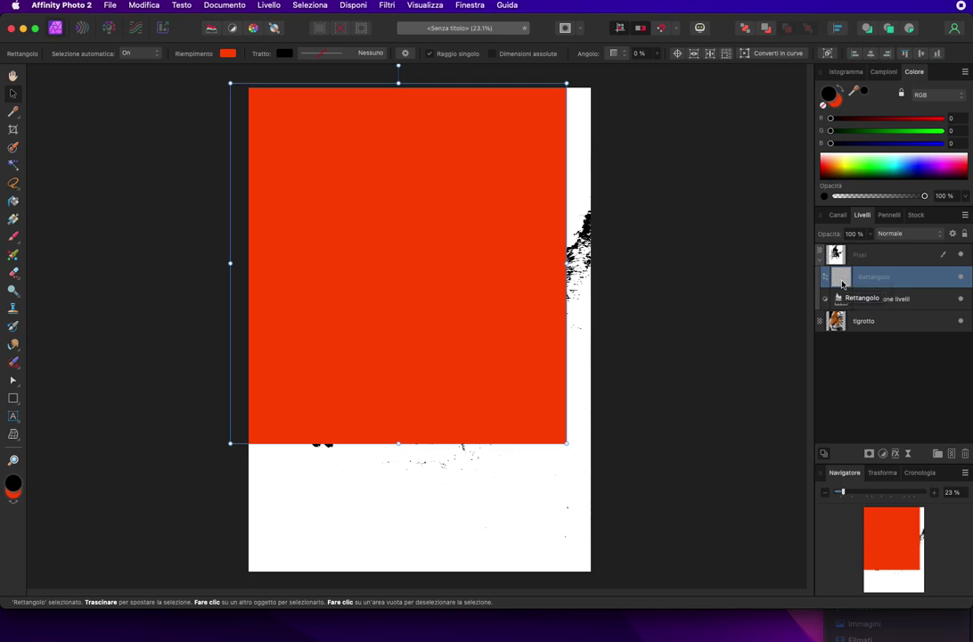
# Blend the Rettangolo layer in Schiarisci mode and enlarge it to the page's right edge.
pyautogui.click(903, 234)
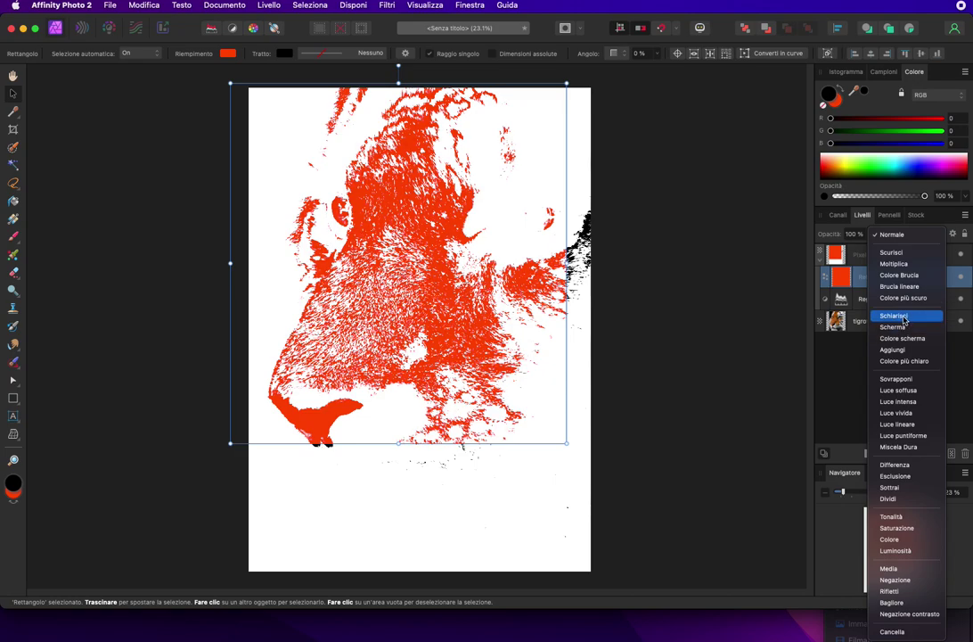
pyautogui.click(904, 318)
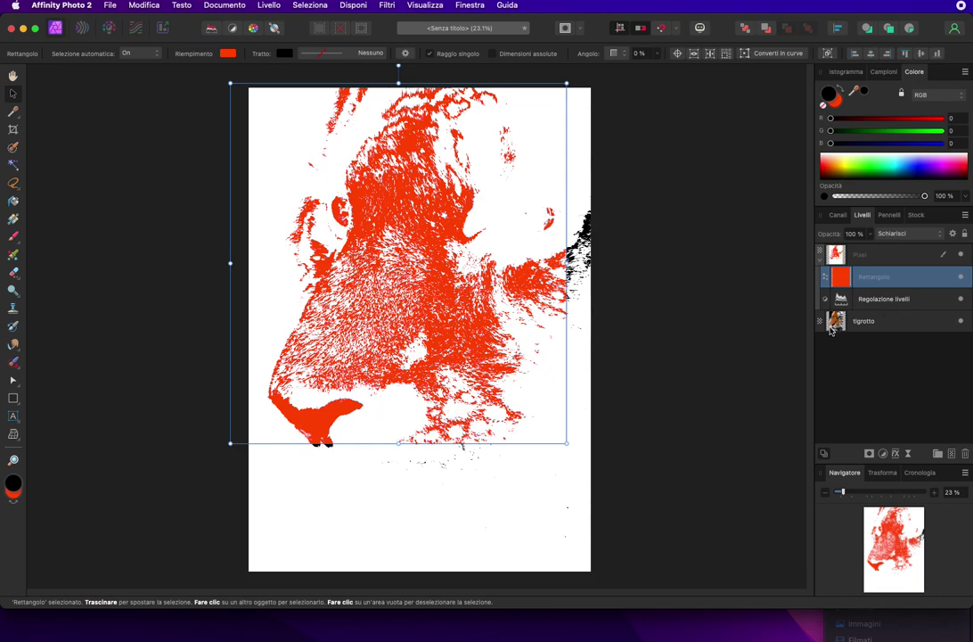
pyautogui.moveTo(567, 442); pyautogui.dragTo(619, 483)
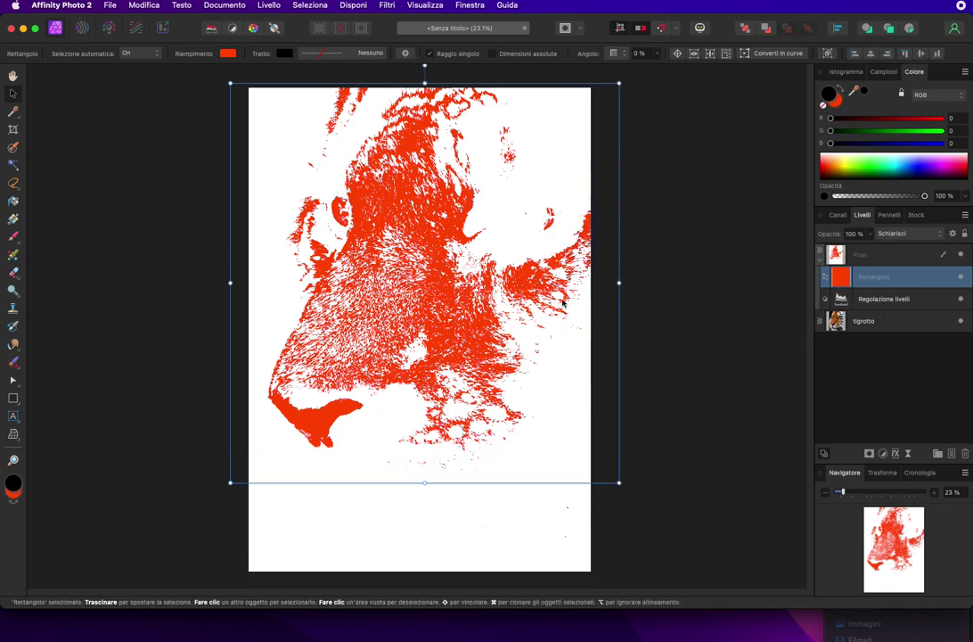
pyautogui.moveTo(844, 286); pyautogui.dragTo(891, 230)
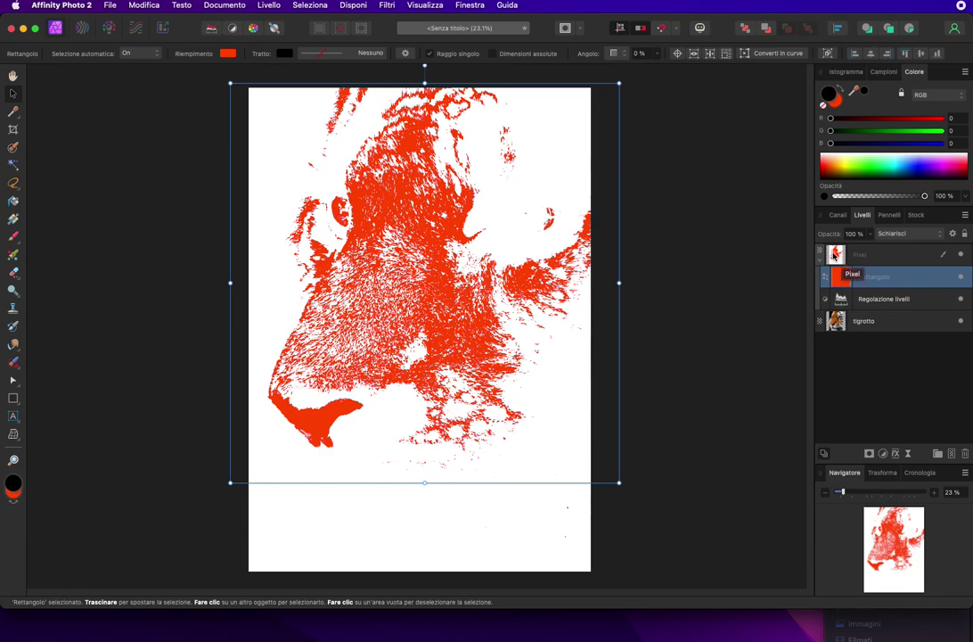
# Move Rettangolo to the top and rasterise the Pixel layer into a Maschera mask.
pyautogui.moveTo(838, 278)
pyautogui.mouseDown()
pyautogui.moveTo(826, 247)
pyautogui.moveTo(846, 265)
pyautogui.mouseUp()
pyautogui.click(845, 276)
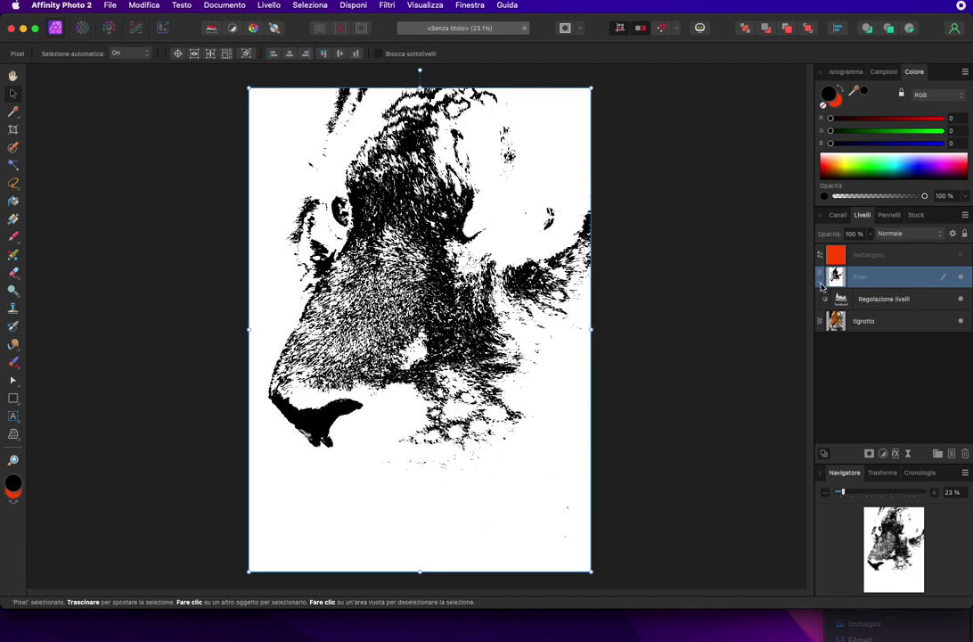
pyautogui.moveTo(832, 287); pyautogui.dragTo(839, 282)
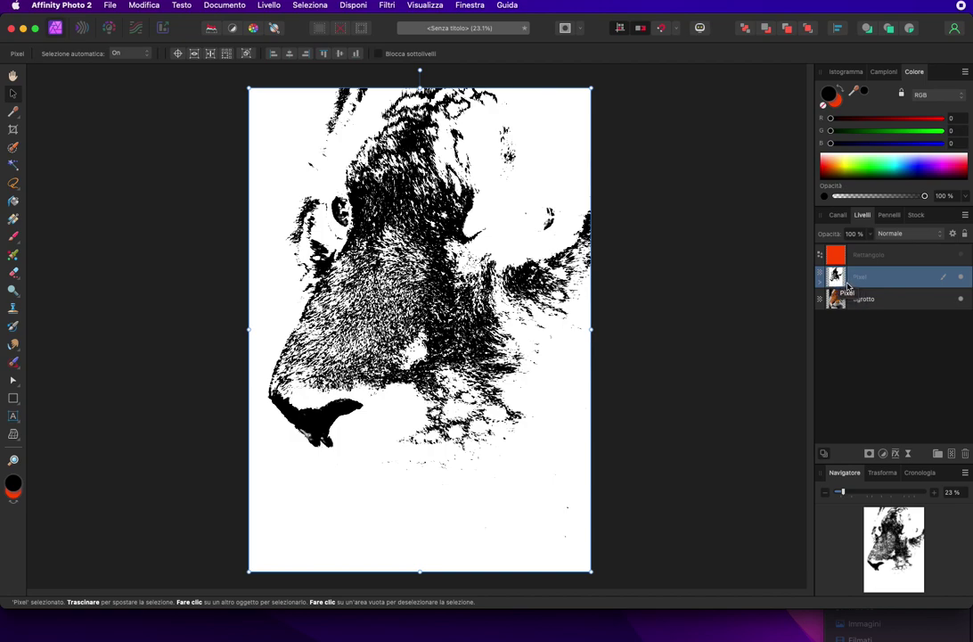
pyautogui.moveTo(850, 283); pyautogui.dragTo(843, 282)
pyautogui.click(268, 5)
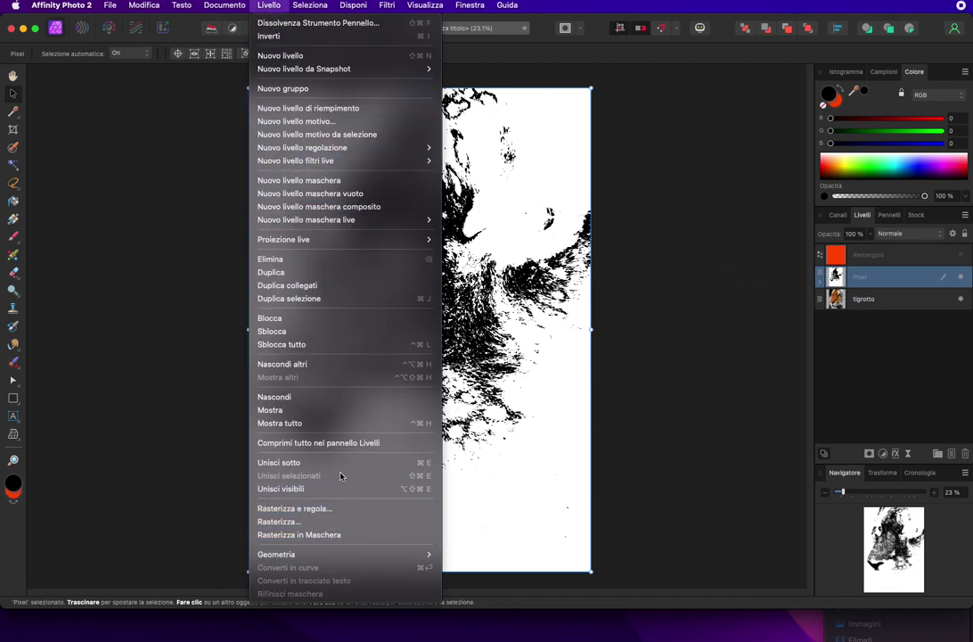
pyautogui.click(333, 538)
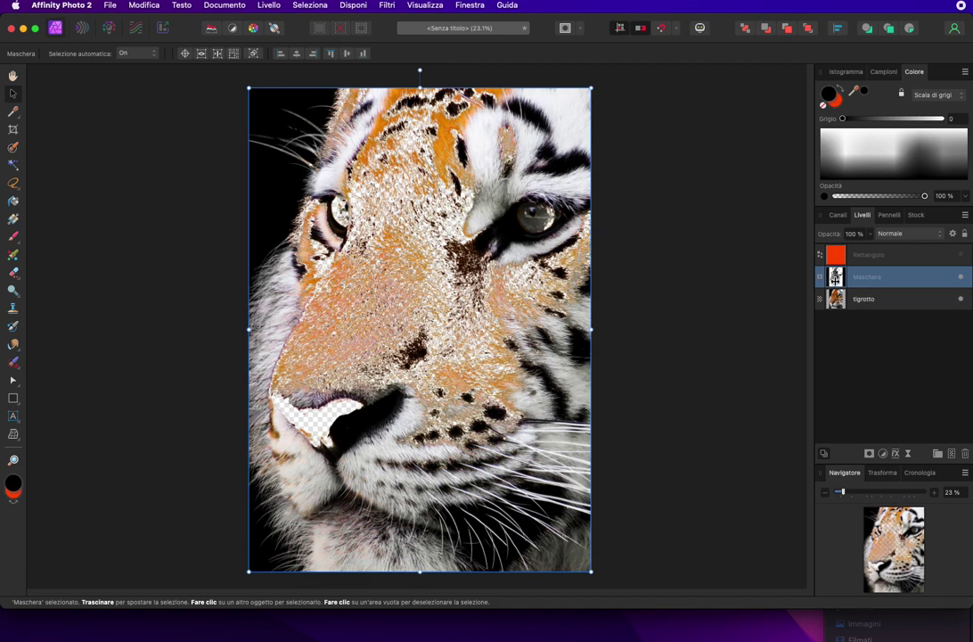
# Nest the Maschera layer inside Rettangolo as its mask.
pyautogui.moveTo(835, 276); pyautogui.dragTo(838, 297)
pyautogui.moveTo(837, 297); pyautogui.dragTo(842, 267)
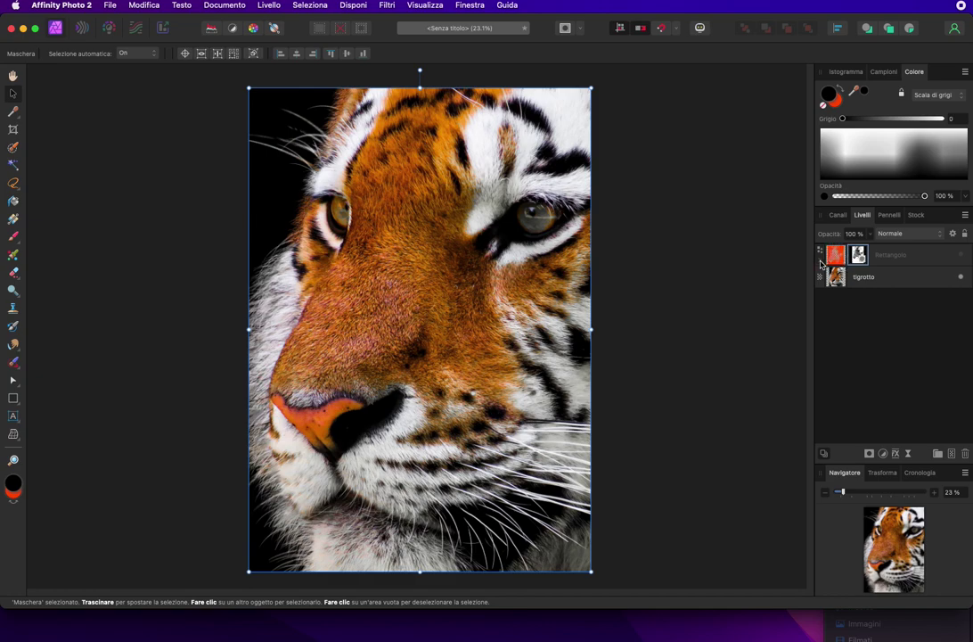
pyautogui.click(820, 253)
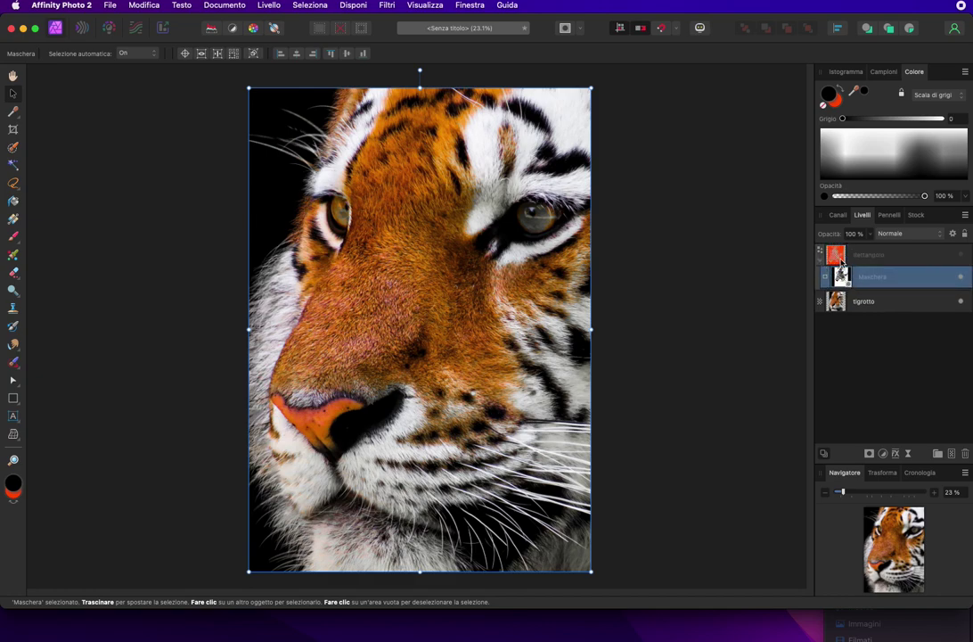
# Toggle the mask and switch between Rettangolo and Maschera to check the orange-red tint.
pyautogui.click(960, 276)
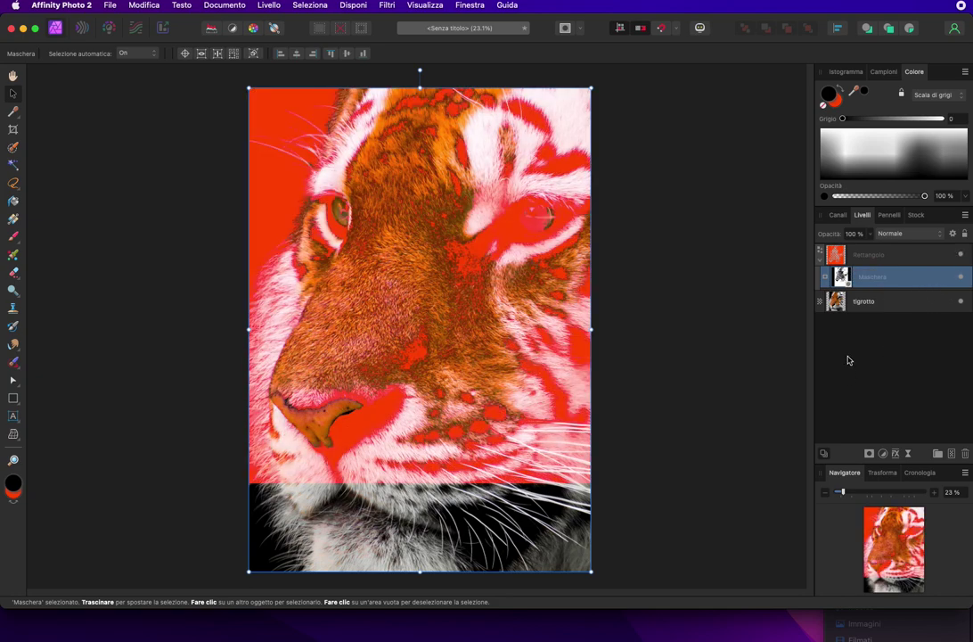
pyautogui.click(841, 258)
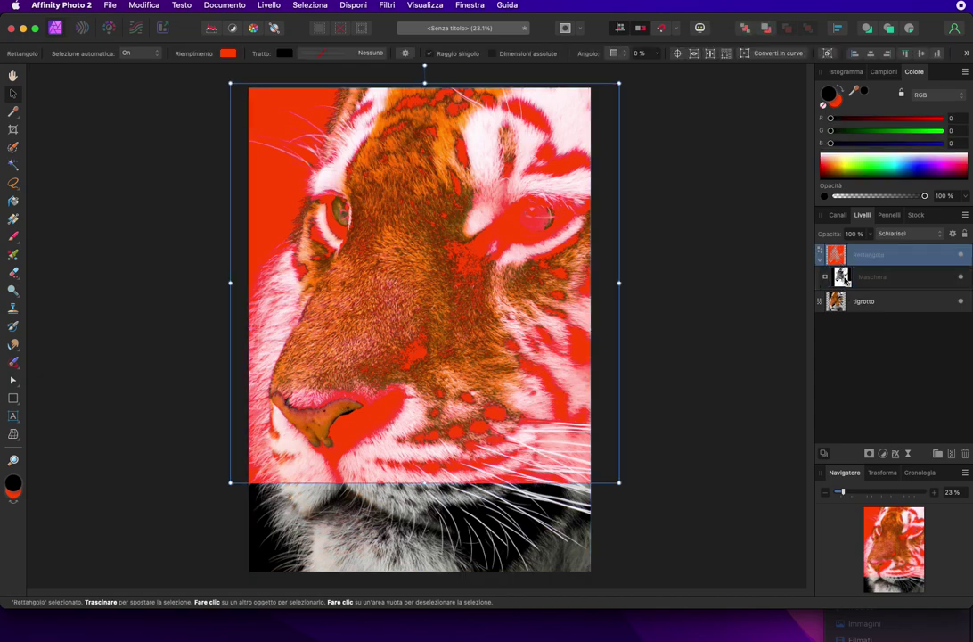
pyautogui.click(844, 280)
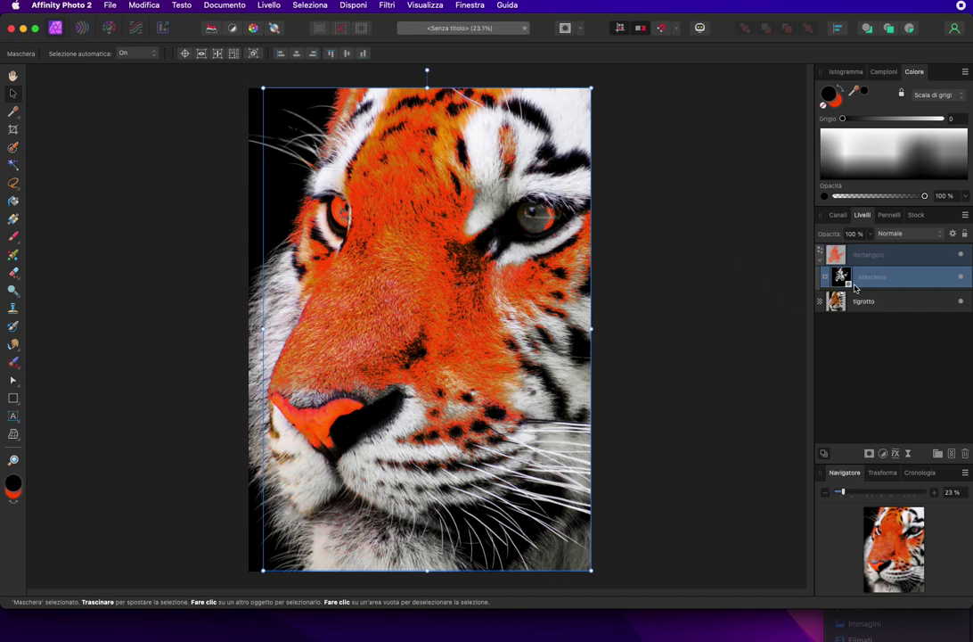
pyautogui.click(843, 277)
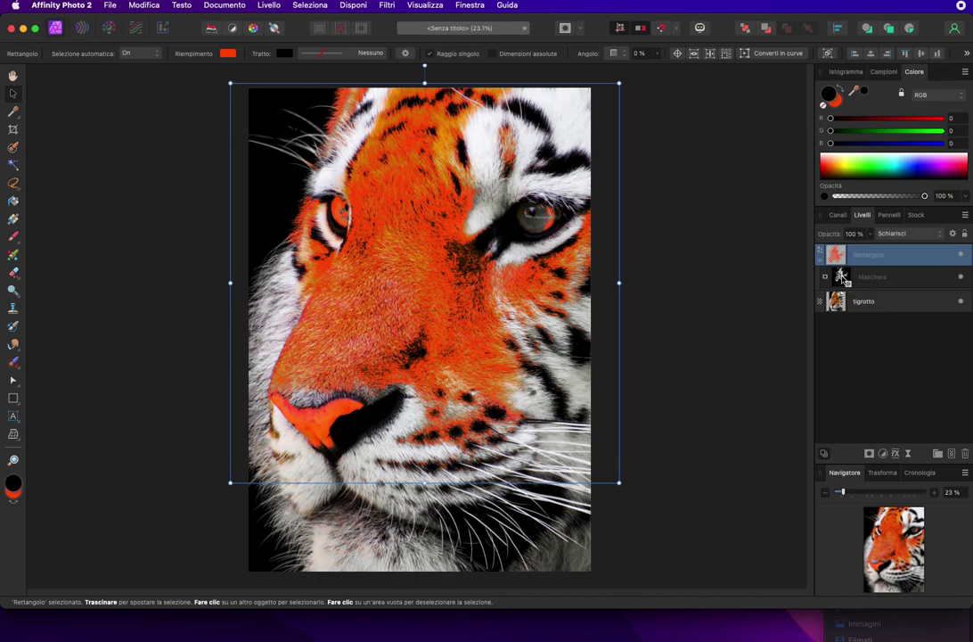
pyautogui.click(843, 279)
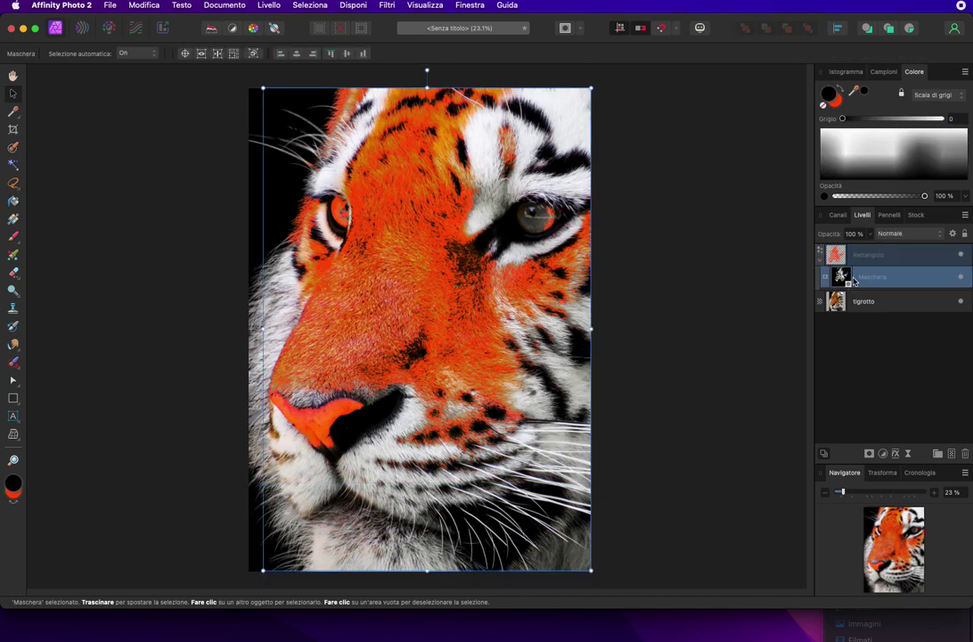
pyautogui.moveTo(843, 284); pyautogui.dragTo(844, 285)
pyautogui.moveTo(844, 282)
pyautogui.mouseDown()
pyautogui.moveTo(839, 254)
pyautogui.moveTo(840, 284)
pyautogui.mouseUp()
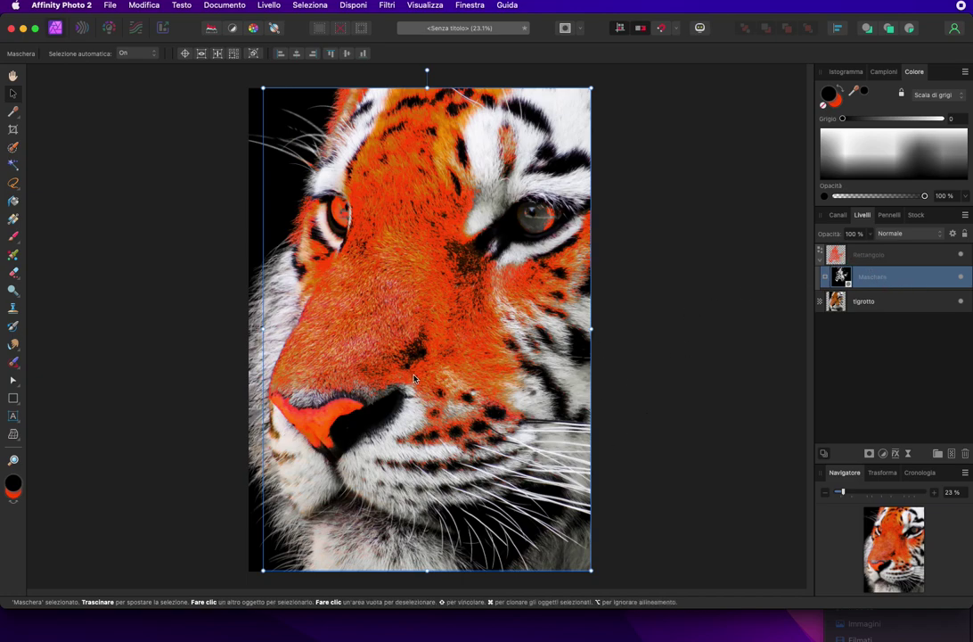
pyautogui.click(836, 256)
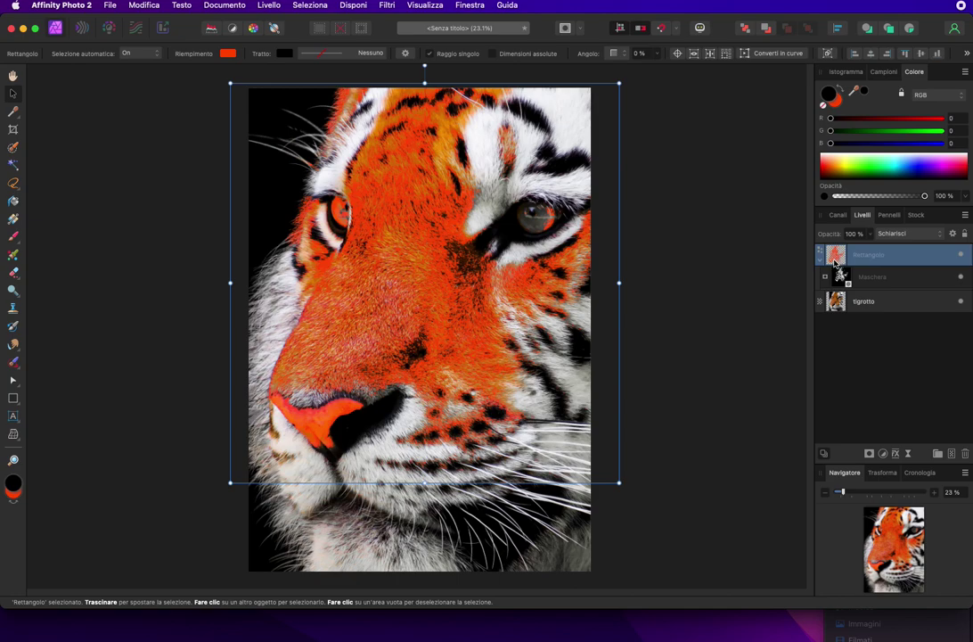
# Stretch the Rettangolo shape down to the tiger image's bottom edge.
pyautogui.moveTo(424, 482); pyautogui.dragTo(422, 567)
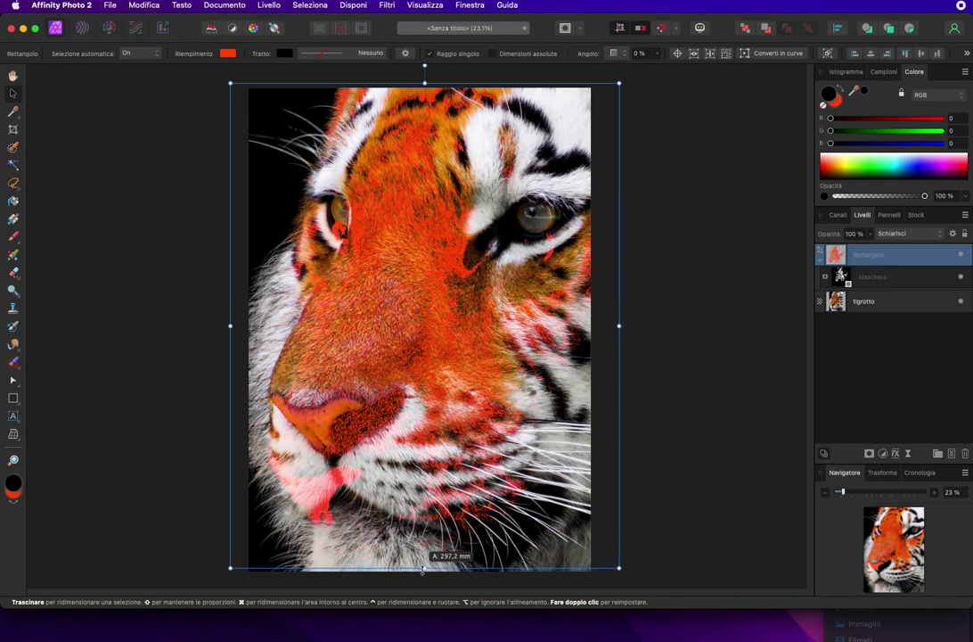
pyautogui.press('super+z')
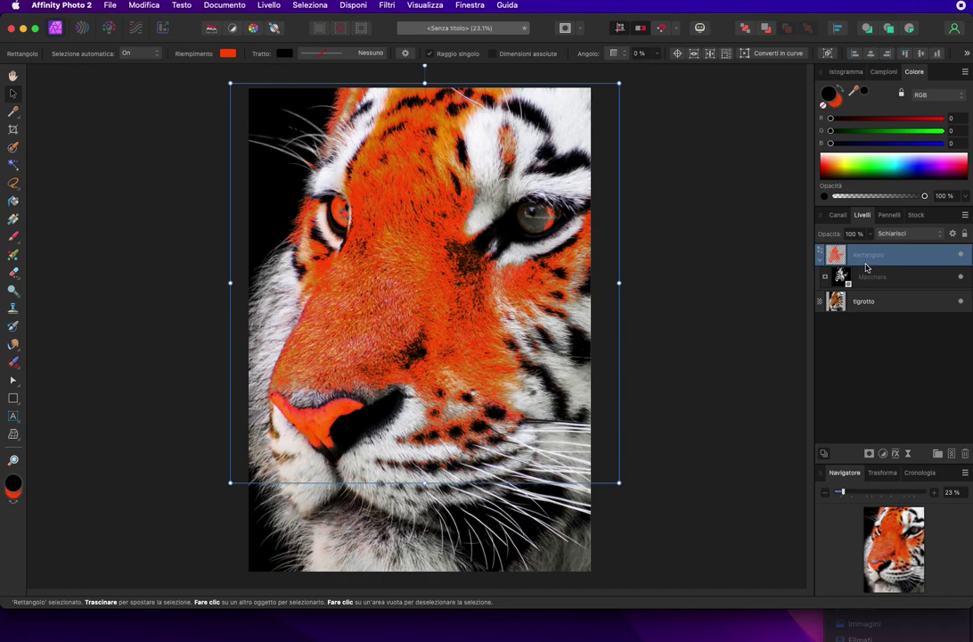
pyautogui.click(965, 216)
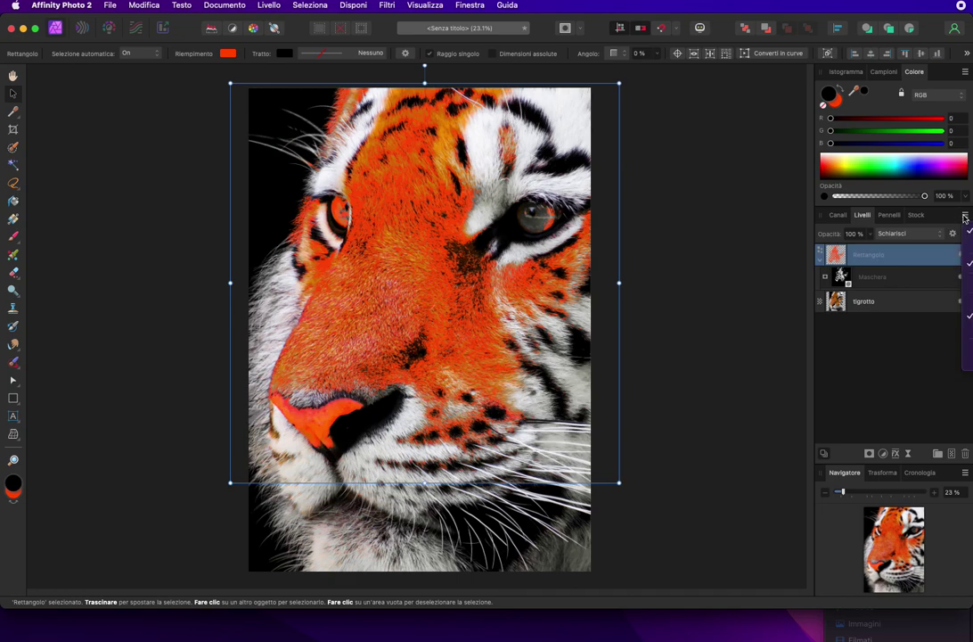
pyautogui.click(965, 215)
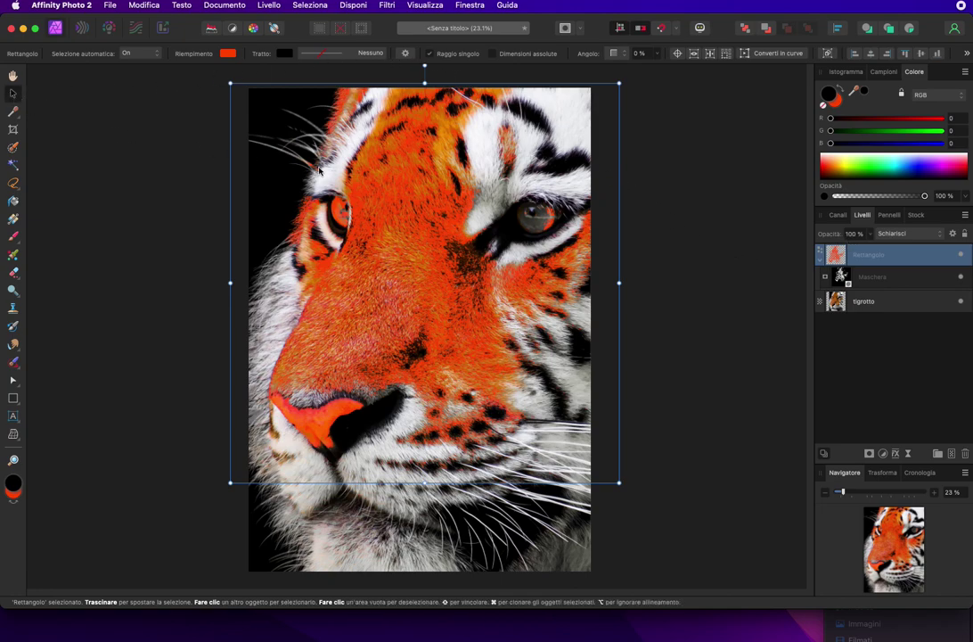
pyautogui.click(874, 281)
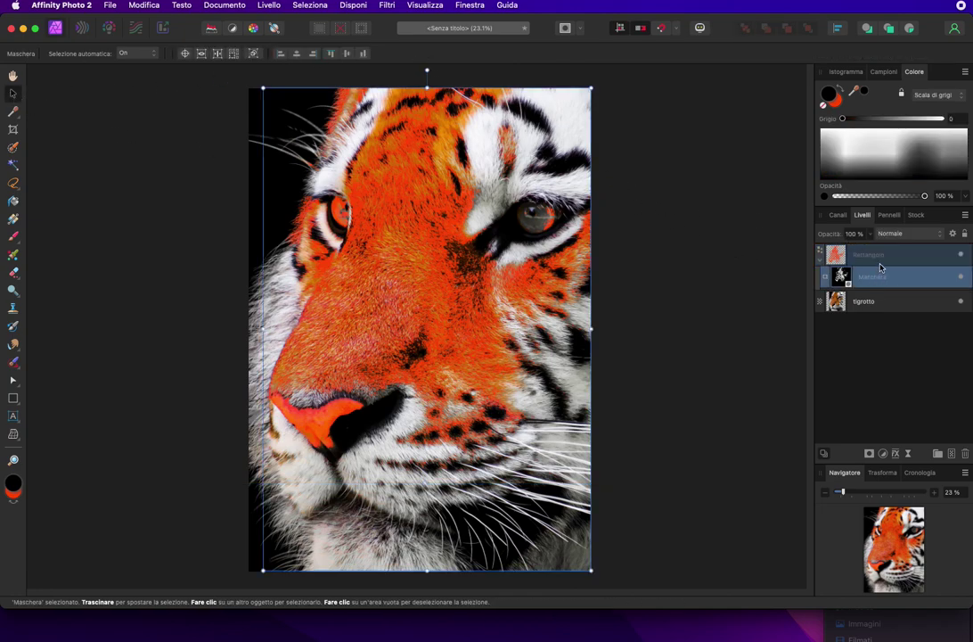
pyautogui.click(880, 258)
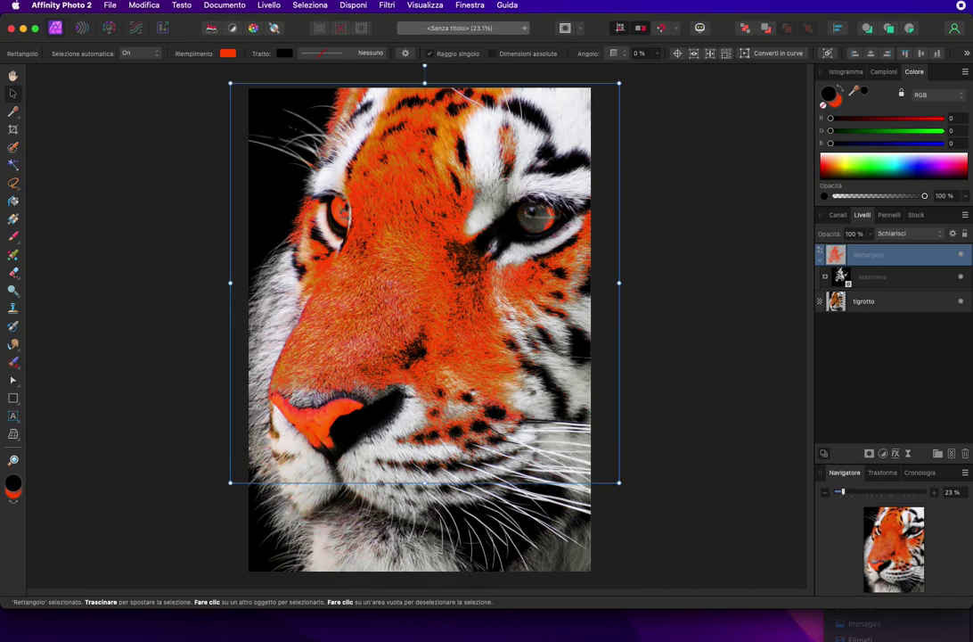
pyautogui.click(967, 55)
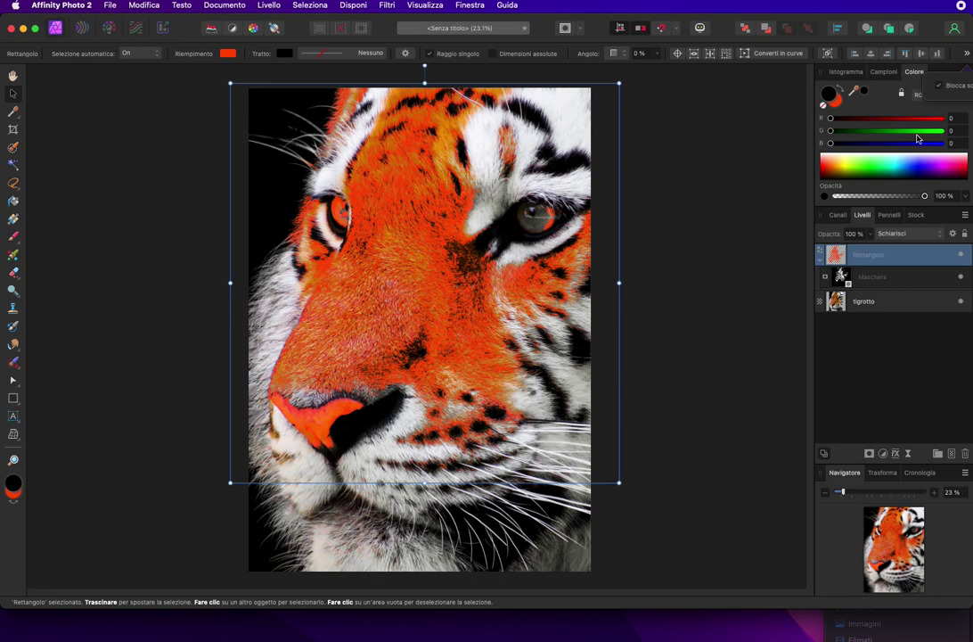
pyautogui.moveTo(419, 488); pyautogui.dragTo(424, 501)
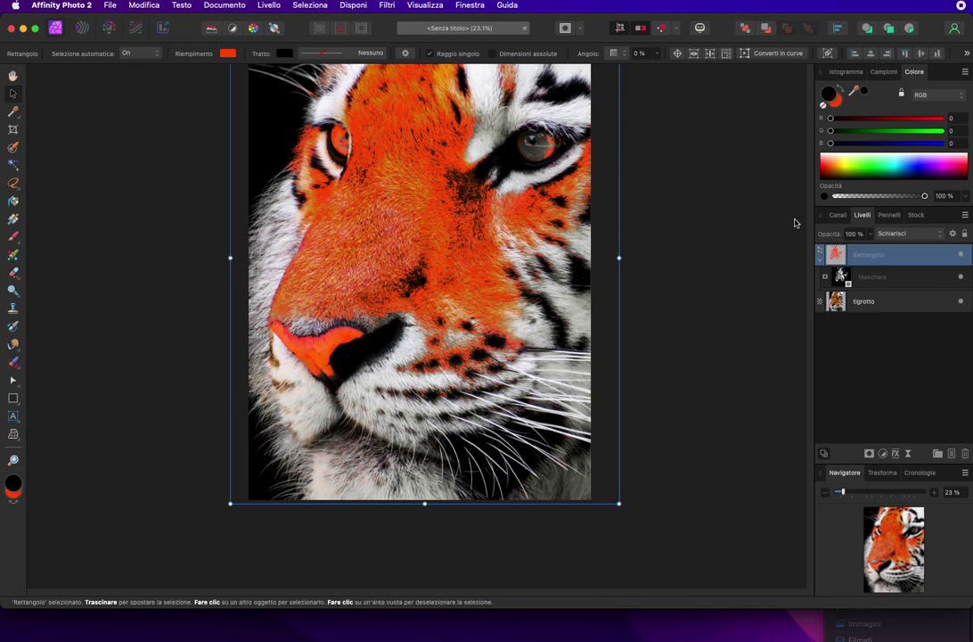
pyautogui.scroll(5, 635, 294)
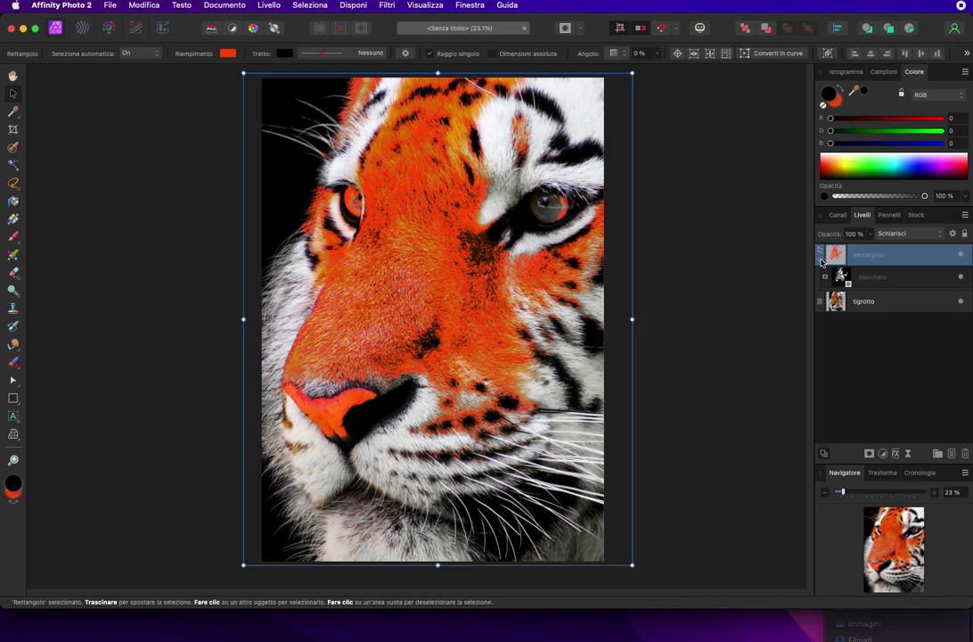
pyautogui.click(961, 256)
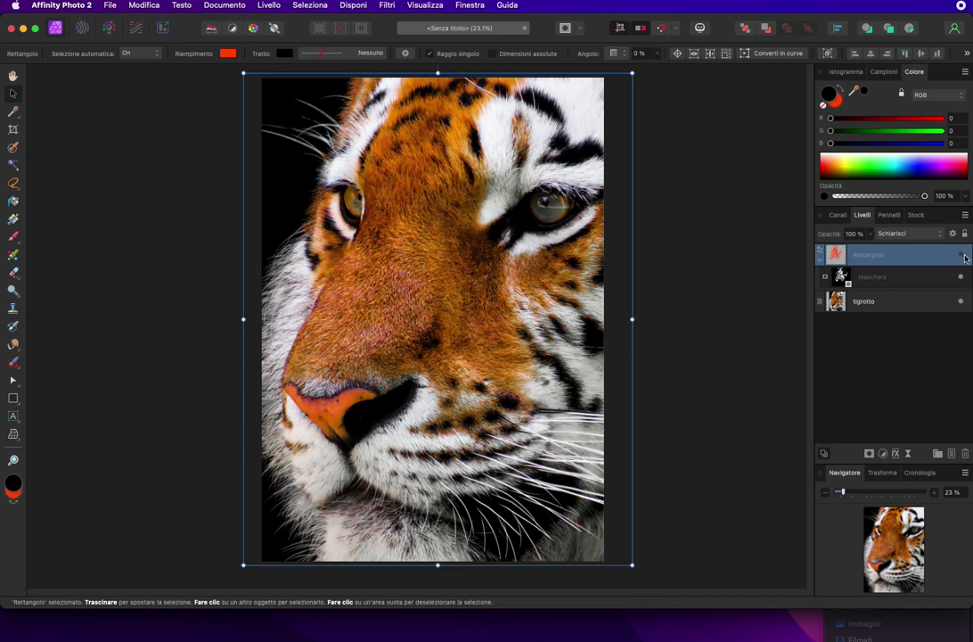
pyautogui.click(962, 256)
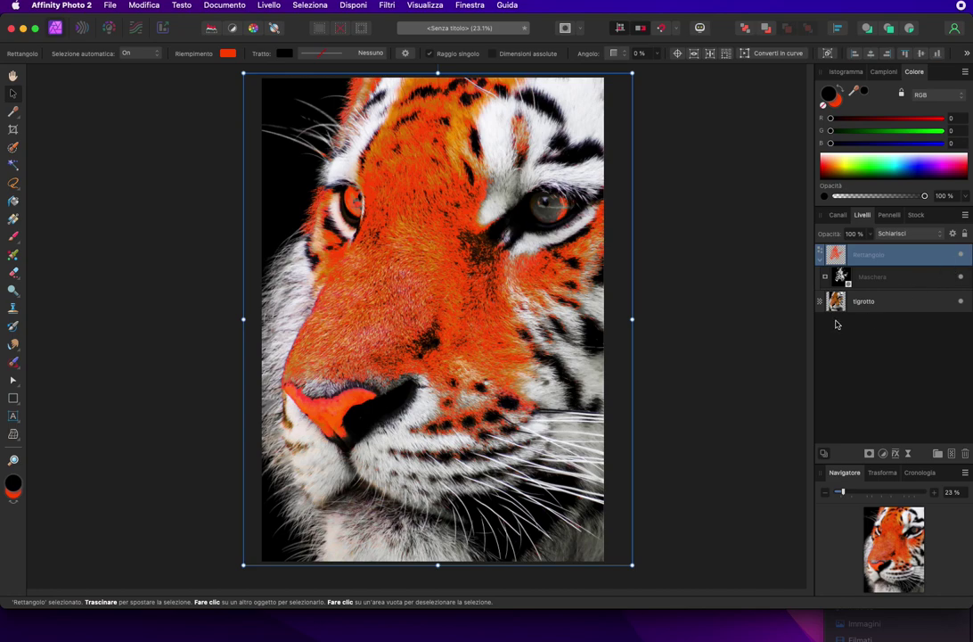
pyautogui.moveTo(841, 302); pyautogui.dragTo(863, 265)
pyautogui.moveTo(839, 282); pyautogui.dragTo(837, 260)
pyautogui.moveTo(840, 277); pyautogui.dragTo(841, 282)
pyautogui.moveTo(838, 274)
pyautogui.mouseDown()
pyautogui.moveTo(846, 284)
pyautogui.moveTo(839, 309)
pyautogui.mouseUp()
pyautogui.click(845, 281)
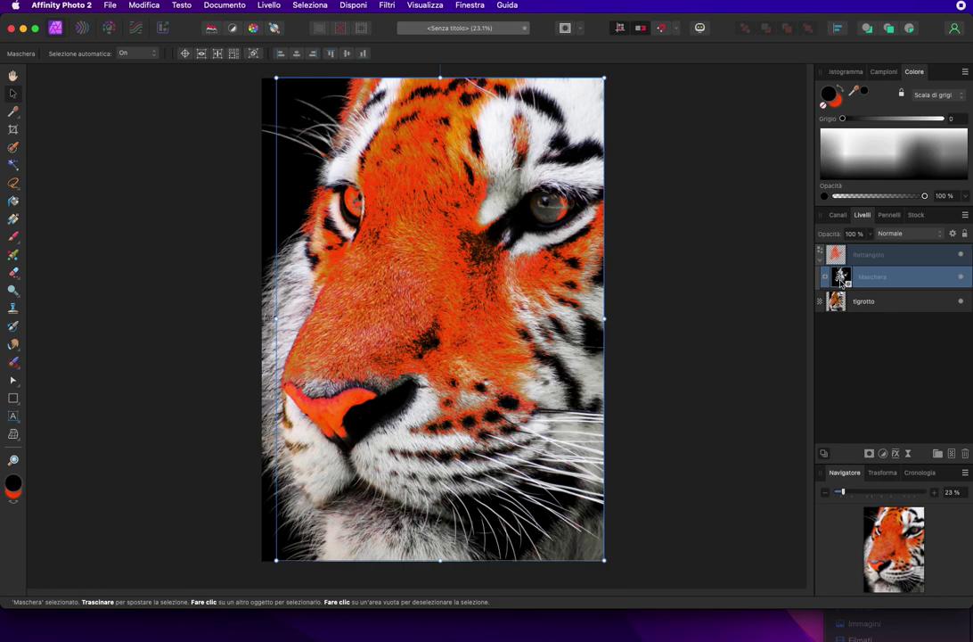
# Duplicate Maschera, apply the copy as the tigrotto layer's mask, and invert it.
pyautogui.rightClick(842, 283)
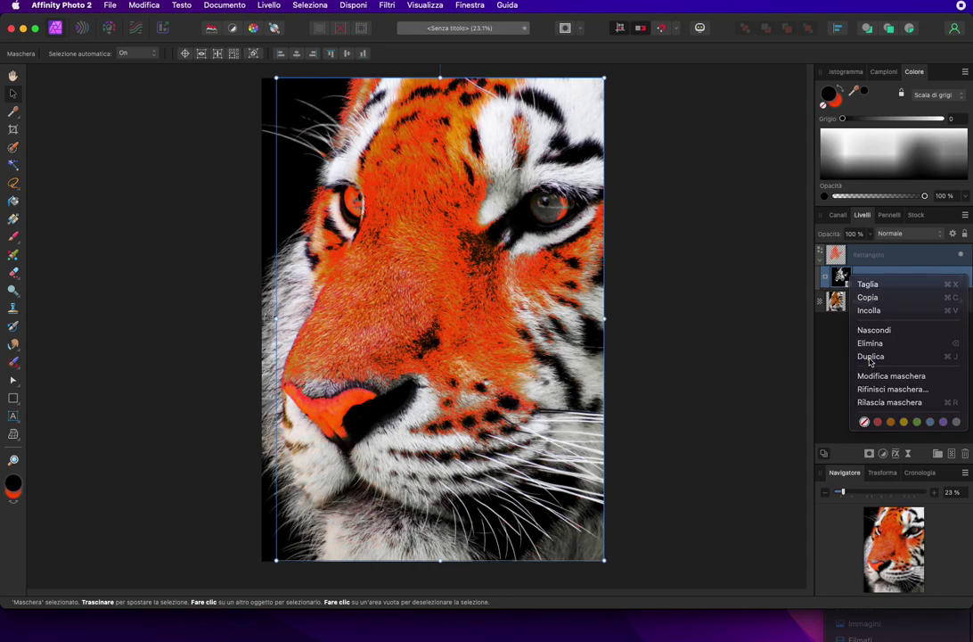
pyautogui.press('Escape')
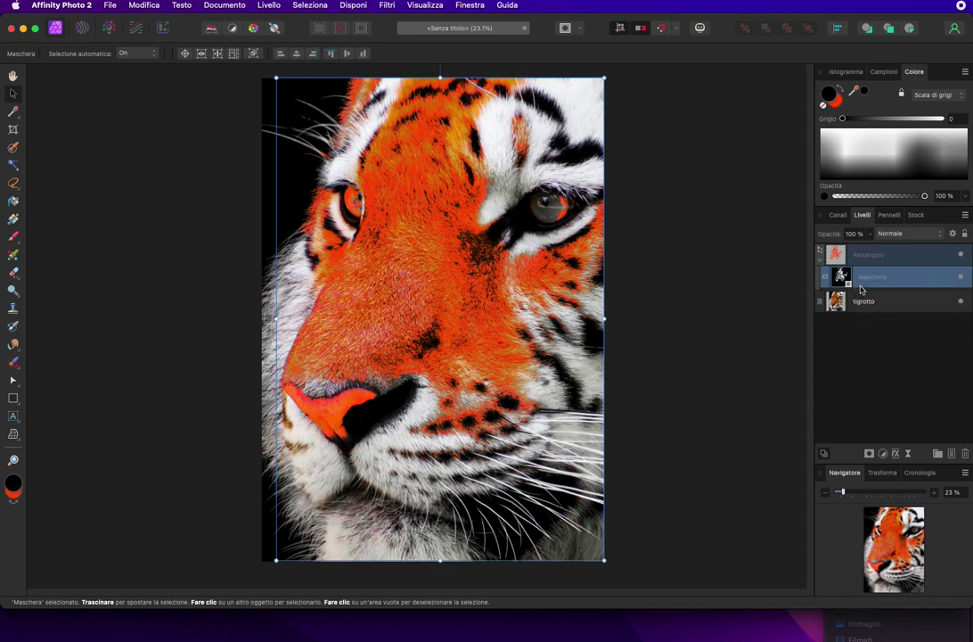
pyautogui.rightClick(866, 278)
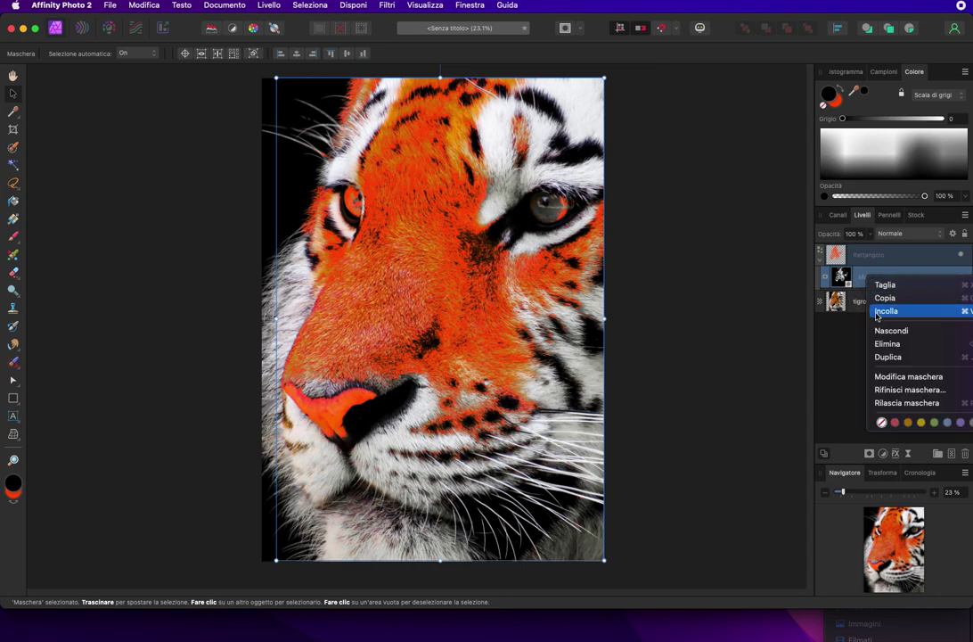
pyautogui.click(885, 357)
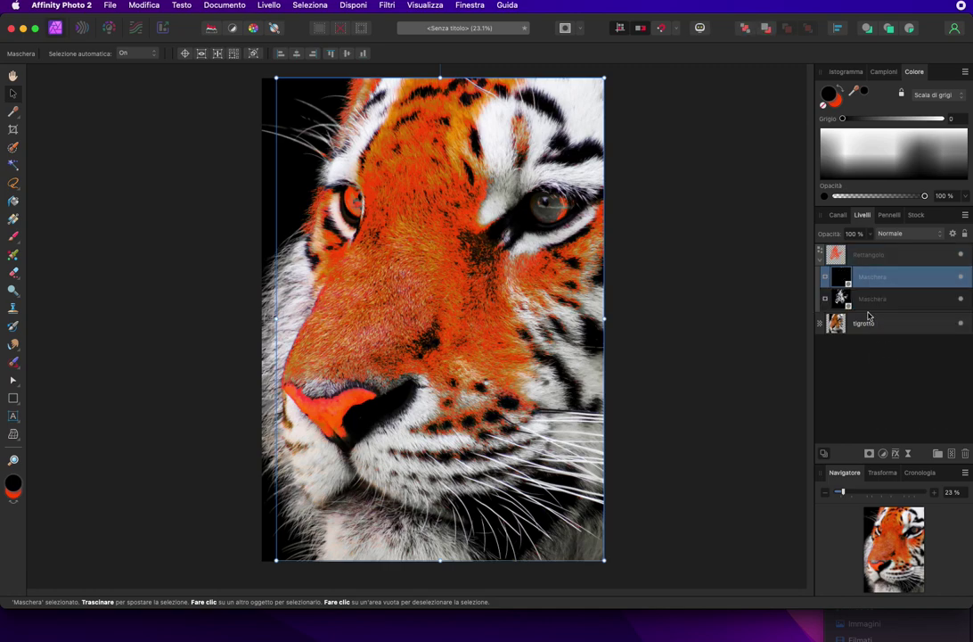
pyautogui.moveTo(846, 283); pyautogui.dragTo(832, 330)
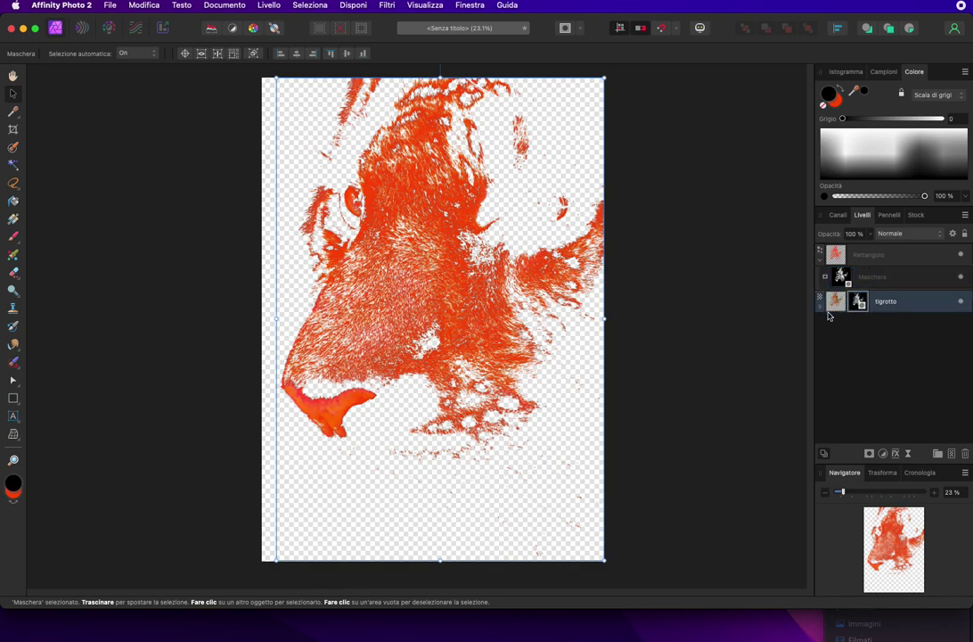
pyautogui.click(820, 305)
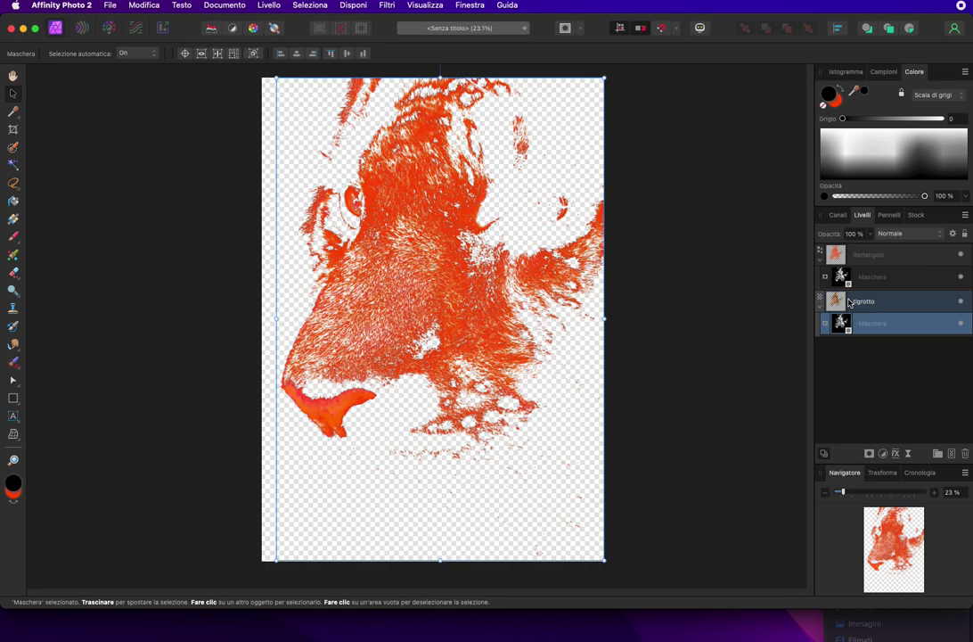
pyautogui.moveTo(832, 300)
pyautogui.click(832, 296)
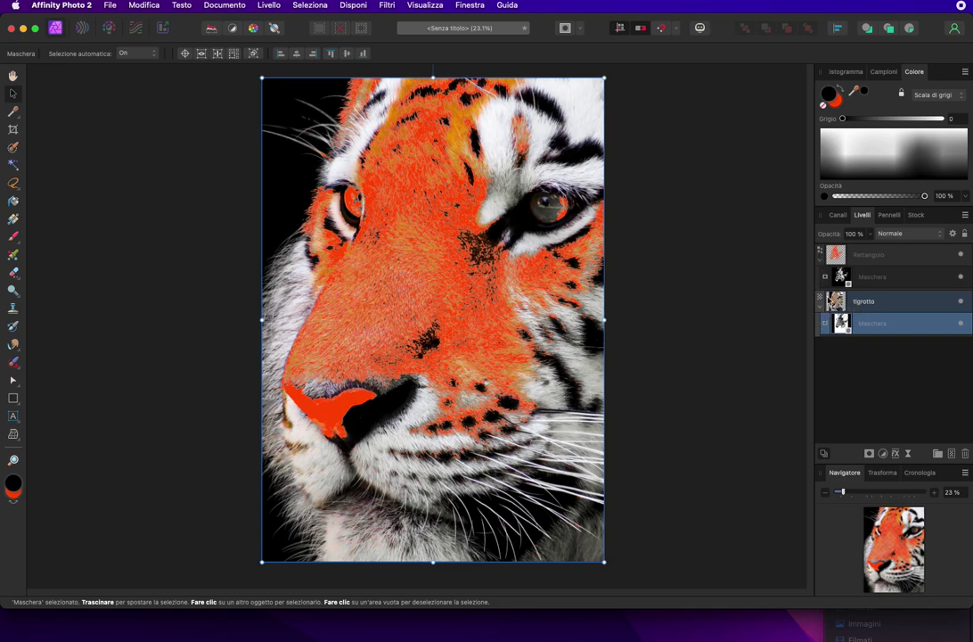
# Turn off the document's transparent background so the page is white.
pyautogui.click(821, 254)
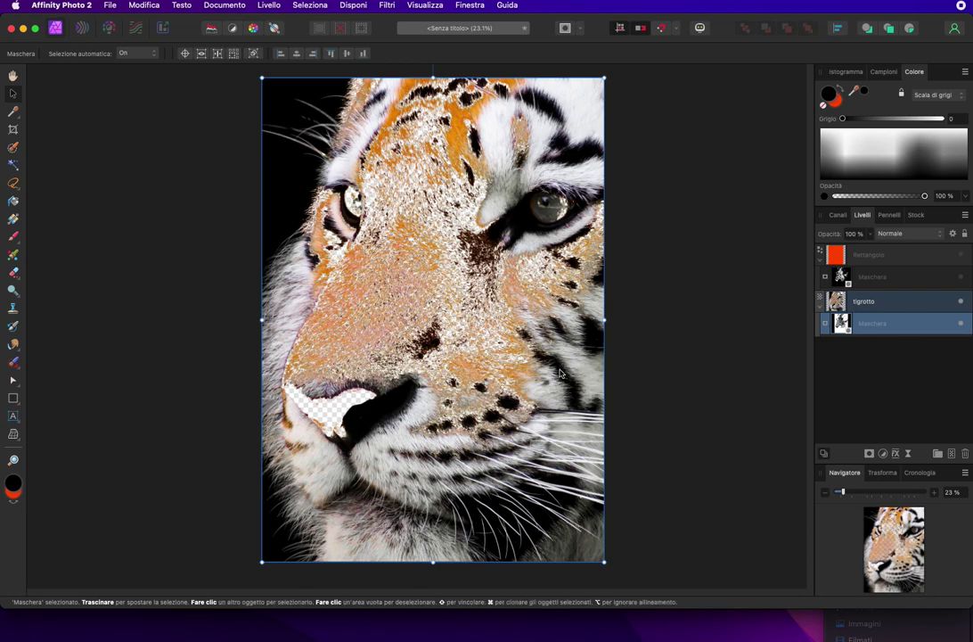
pyautogui.click(225, 5)
pyautogui.click(223, 154)
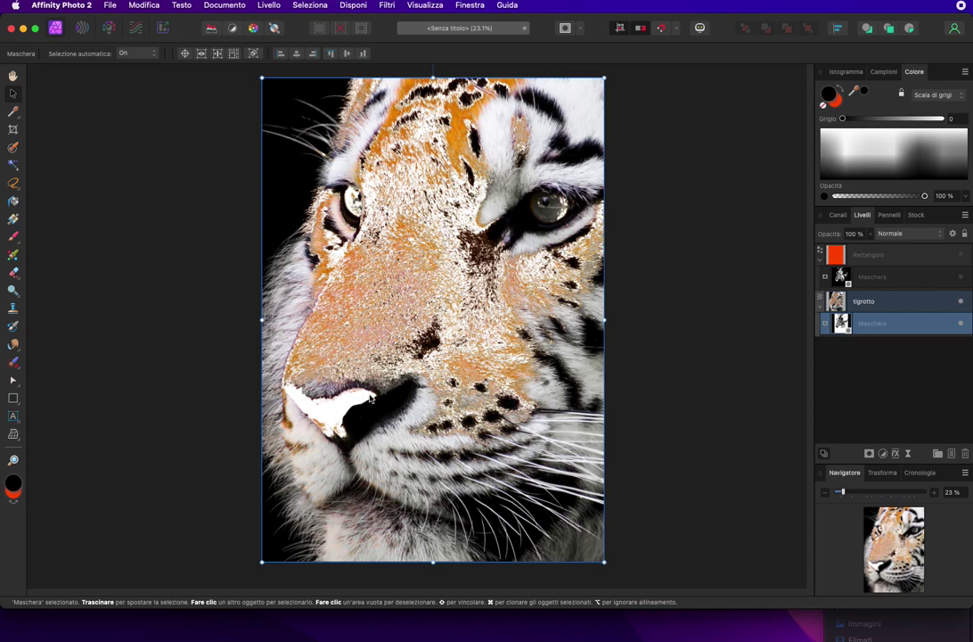
# Compare with the mask and photo toggled, then hide the tigrotto layer.
pyautogui.click(961, 277)
pyautogui.click(961, 277)
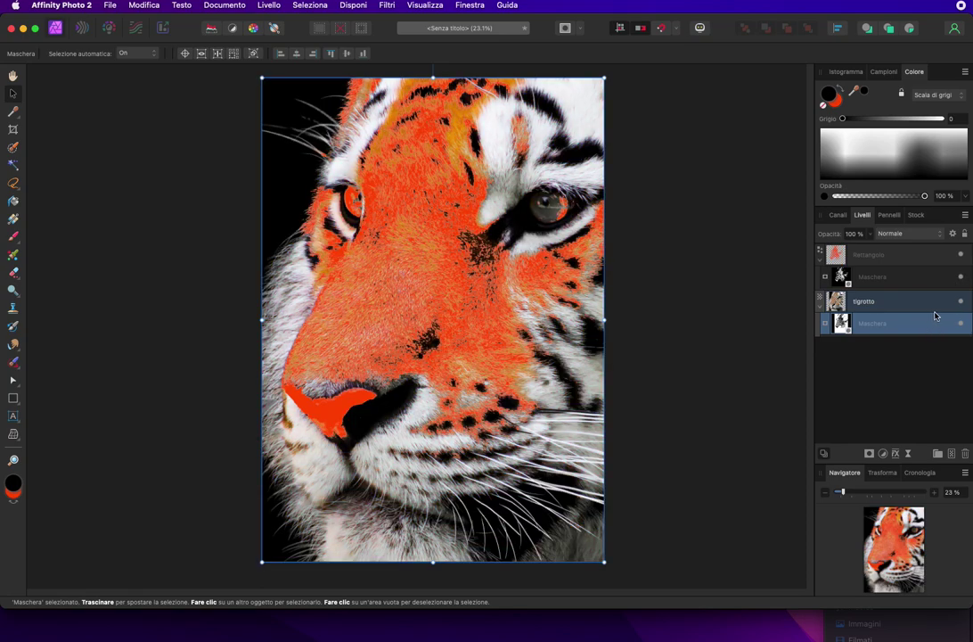
pyautogui.click(960, 323)
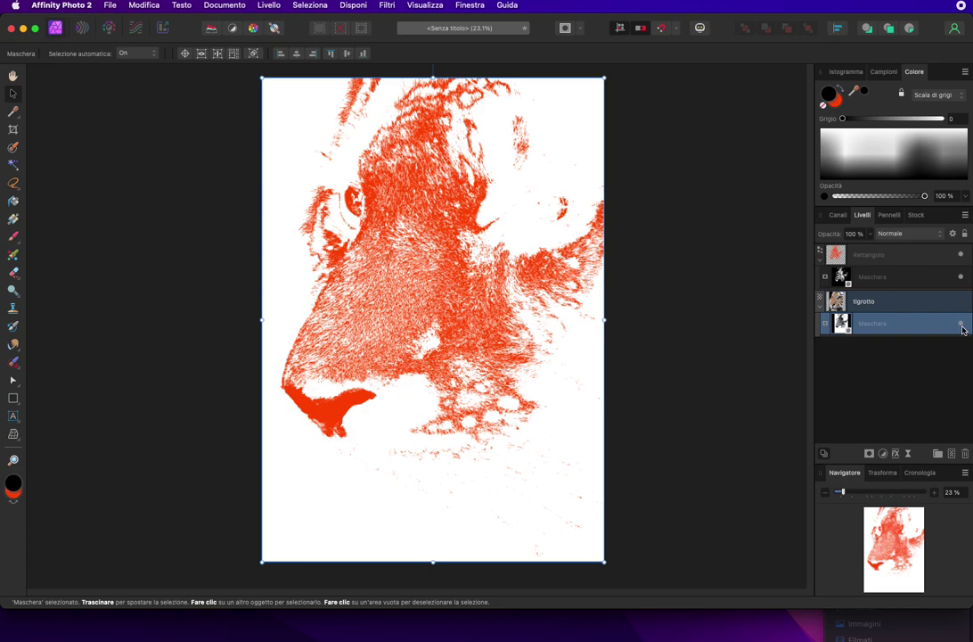
pyautogui.click(961, 324)
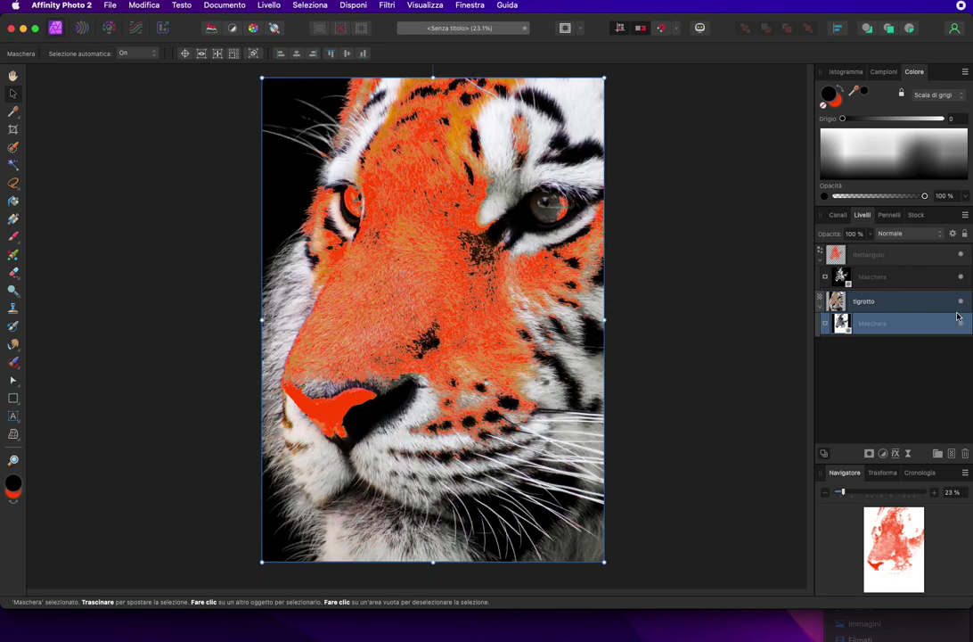
pyautogui.click(833, 258)
pyautogui.moveTo(839, 274); pyautogui.dragTo(831, 332)
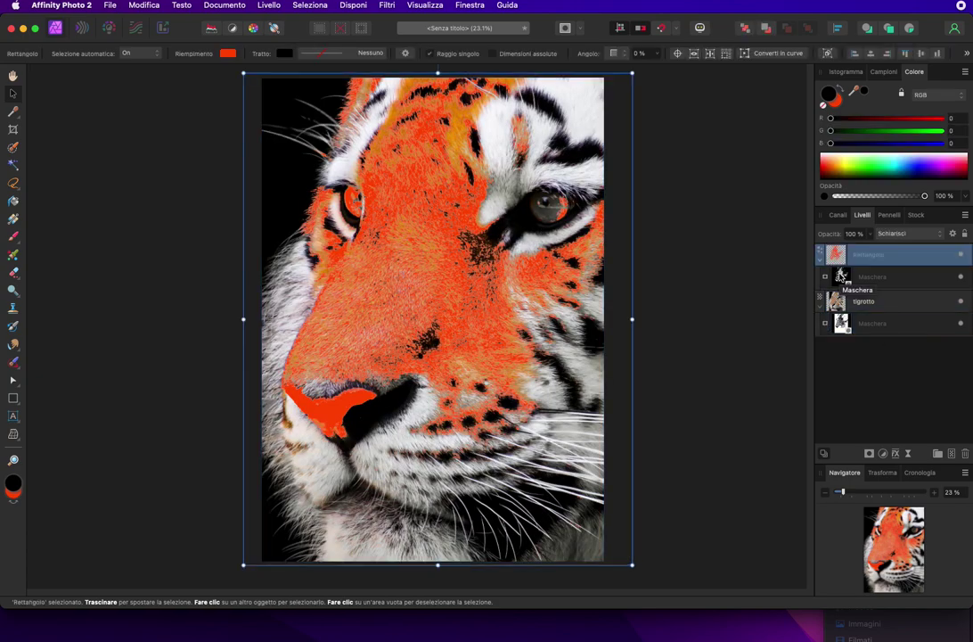
pyautogui.click(961, 277)
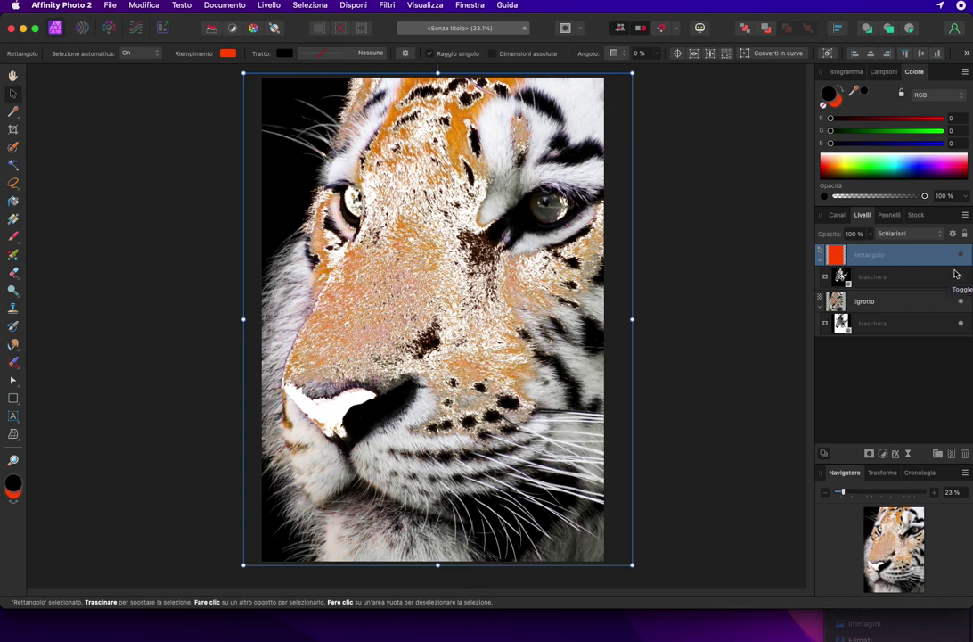
pyautogui.click(961, 277)
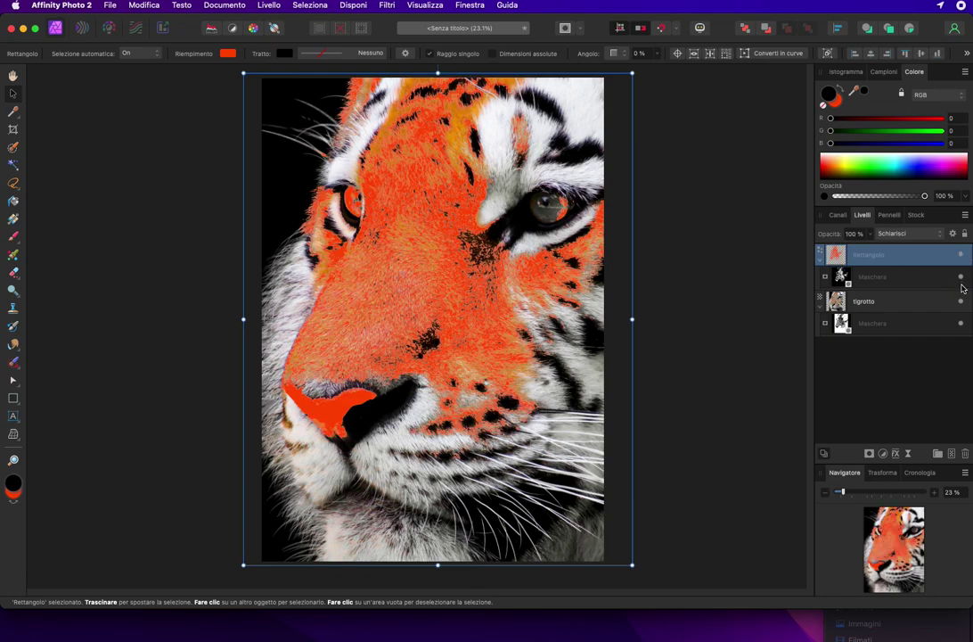
pyautogui.click(961, 301)
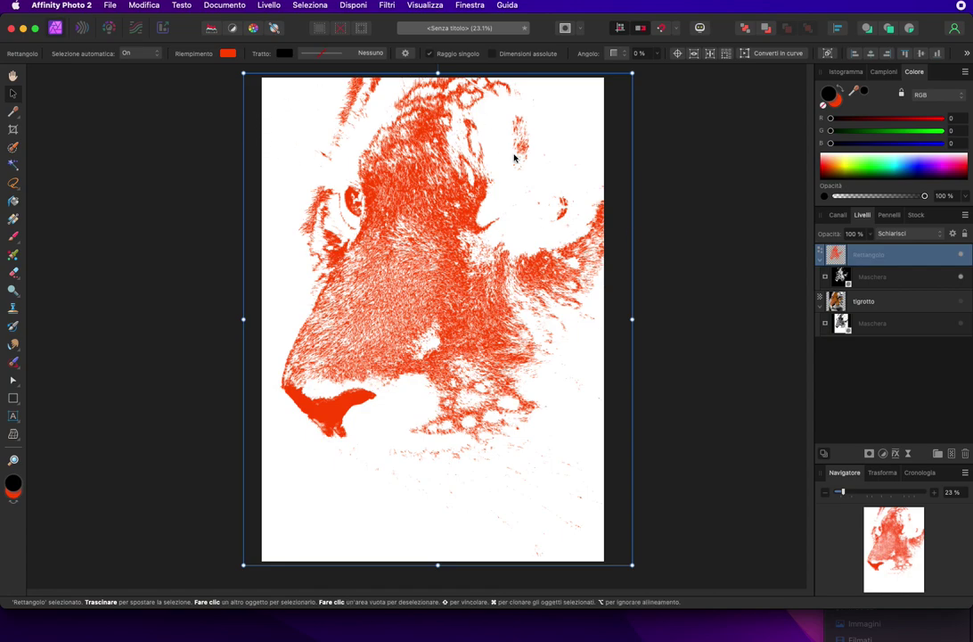
# Try a black fill on the rectangle, then restore orange FF4B00.
pyautogui.click(228, 53)
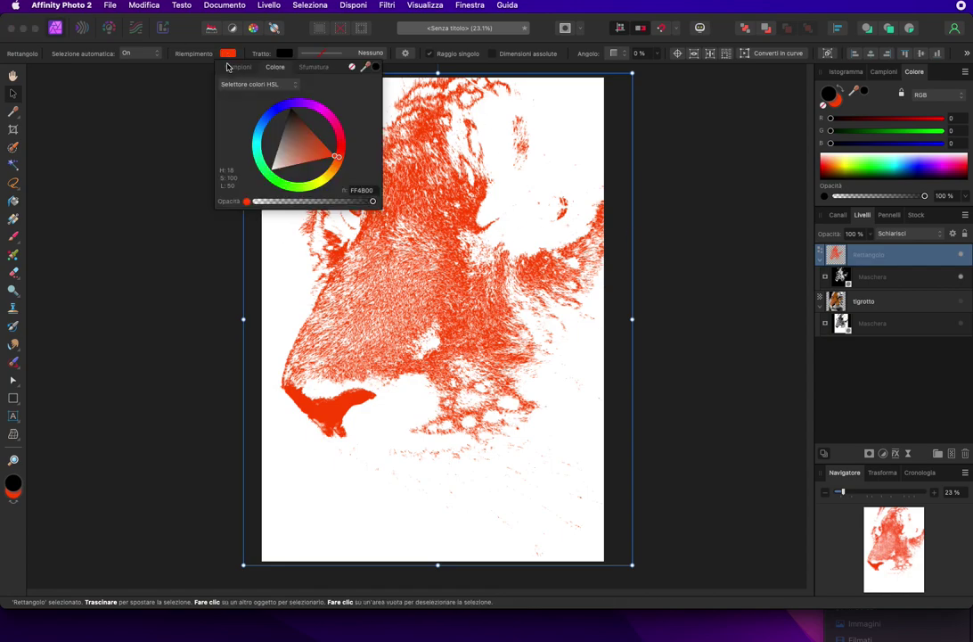
pyautogui.click(271, 110)
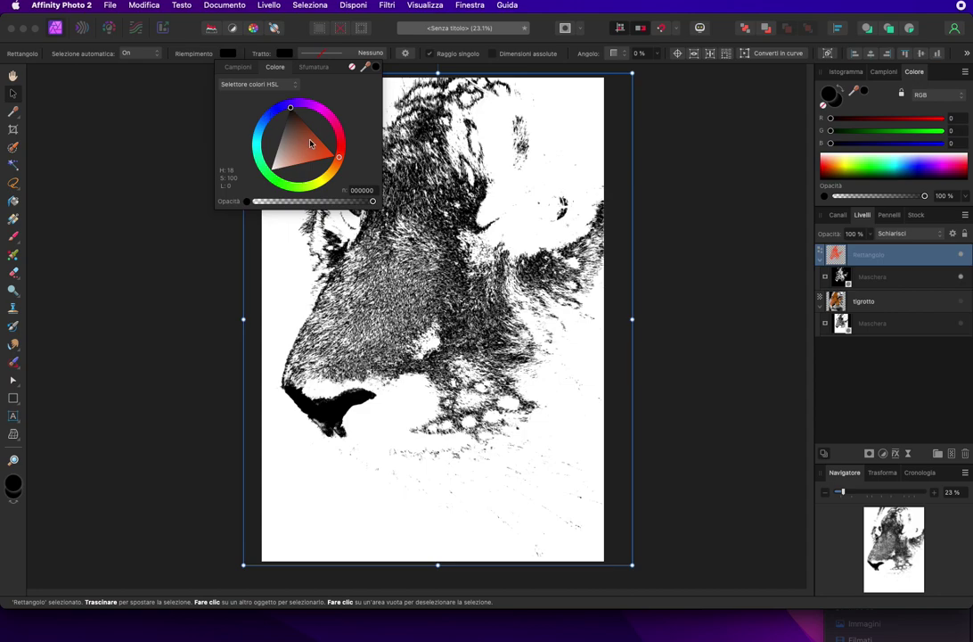
pyautogui.click(337, 157)
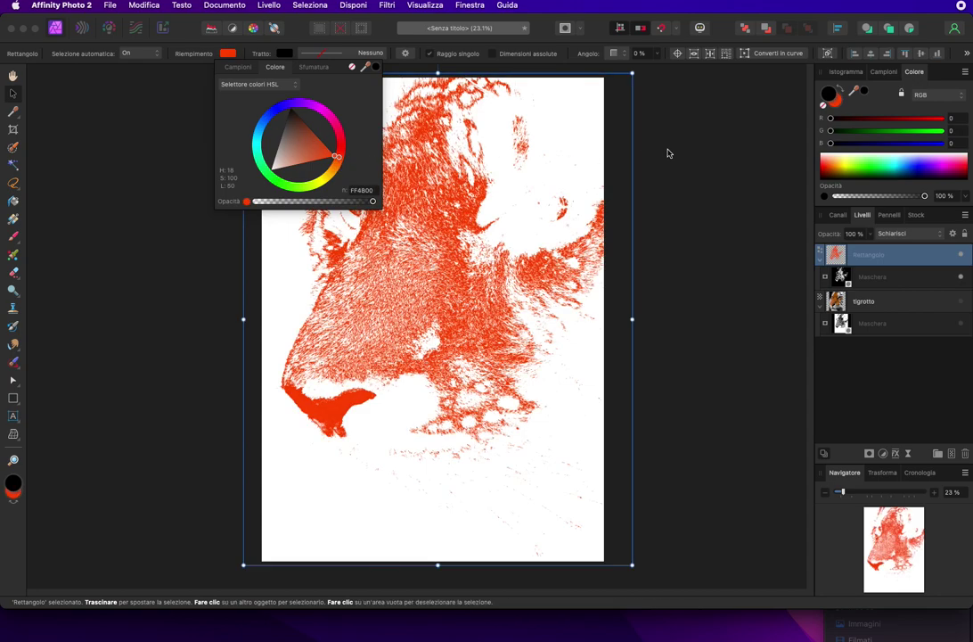
pyautogui.click(229, 53)
pyautogui.click(227, 54)
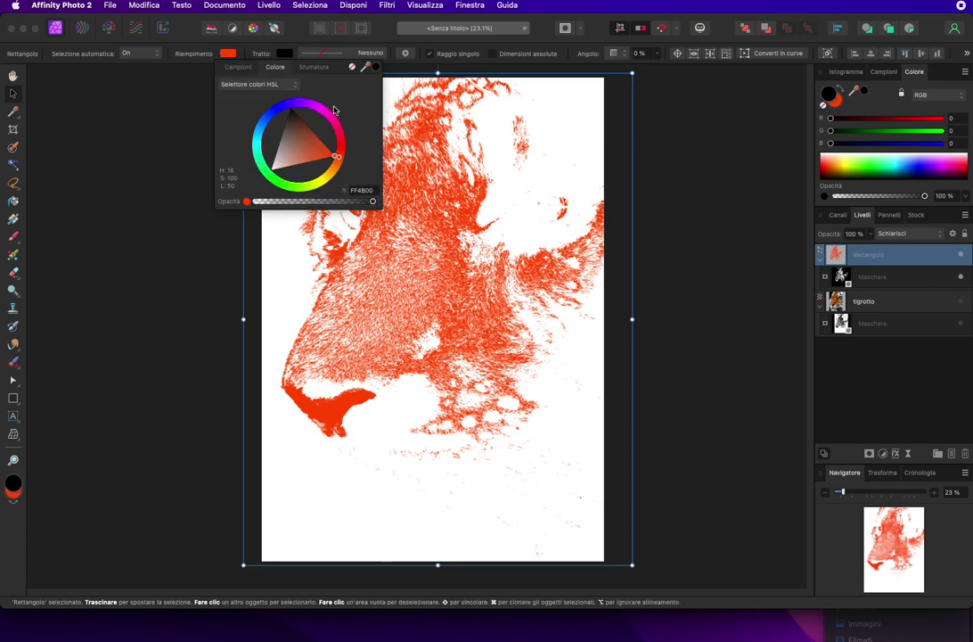
# Switch the fill to Tinta mode and bring up the Campioni palette list.
pyautogui.click(281, 87)
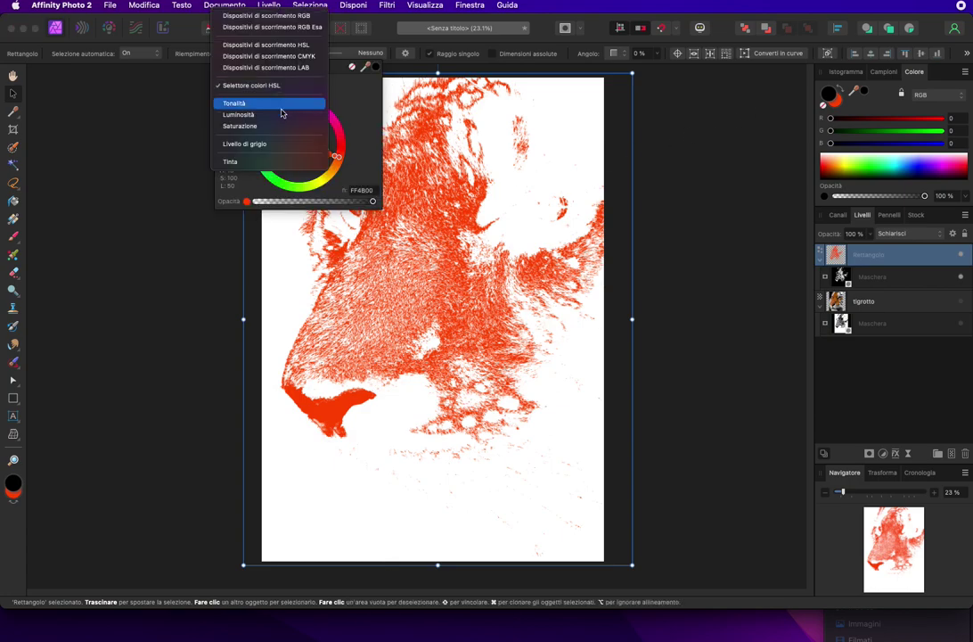
pyautogui.click(278, 161)
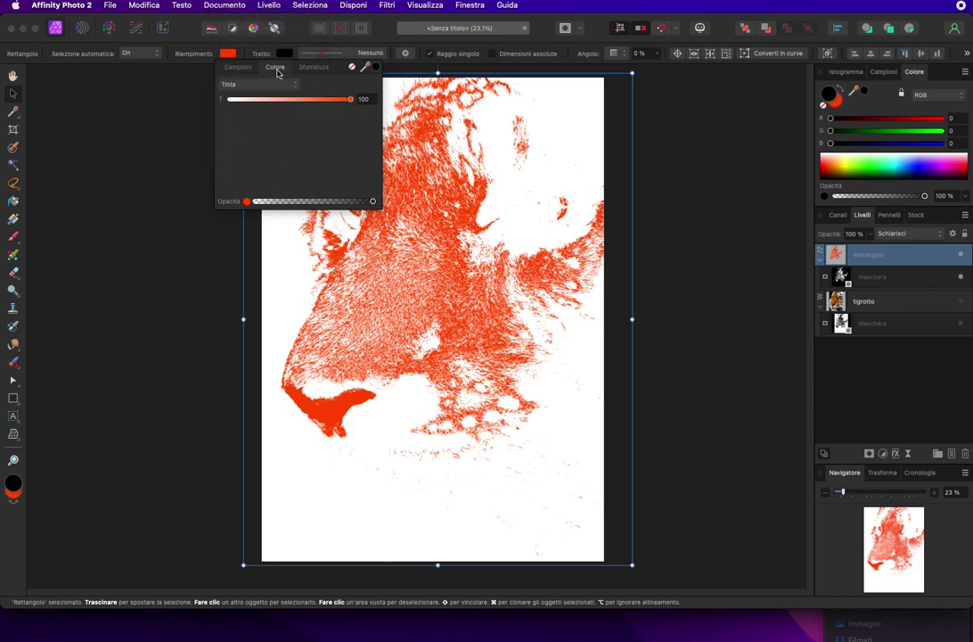
pyautogui.click(230, 81)
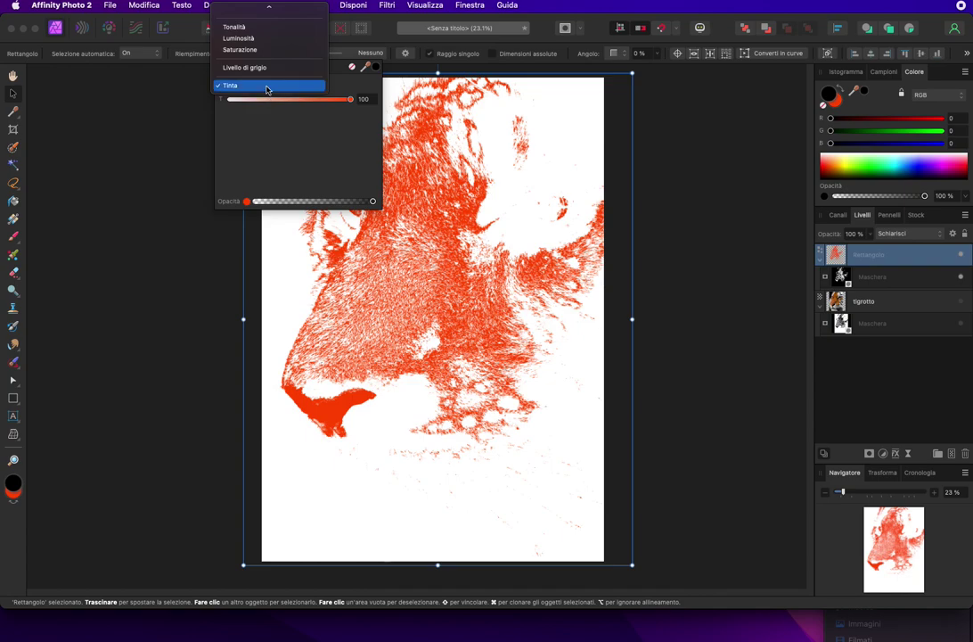
pyautogui.scroll(3, 268, 92)
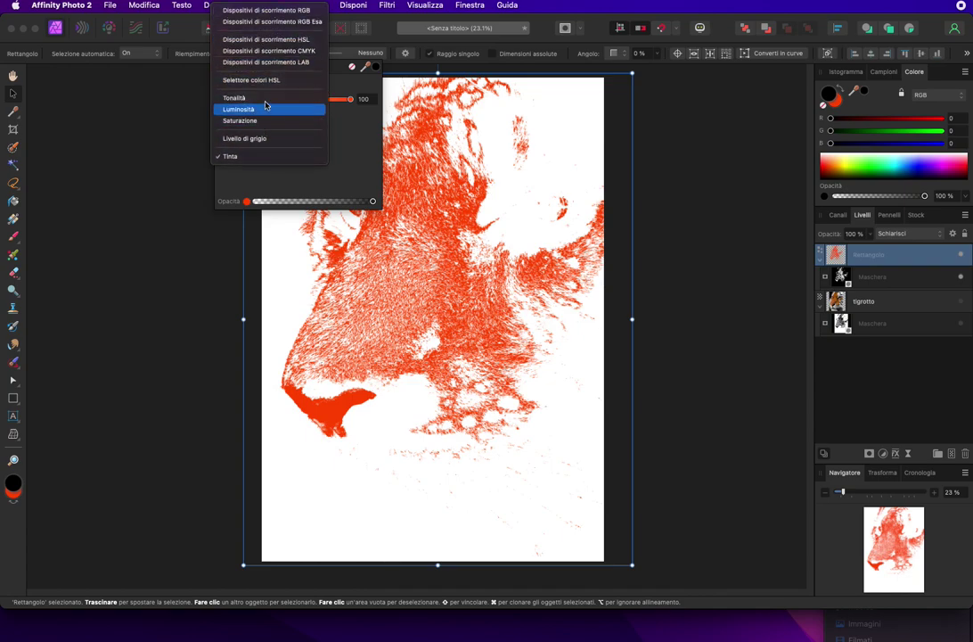
pyautogui.click(339, 128)
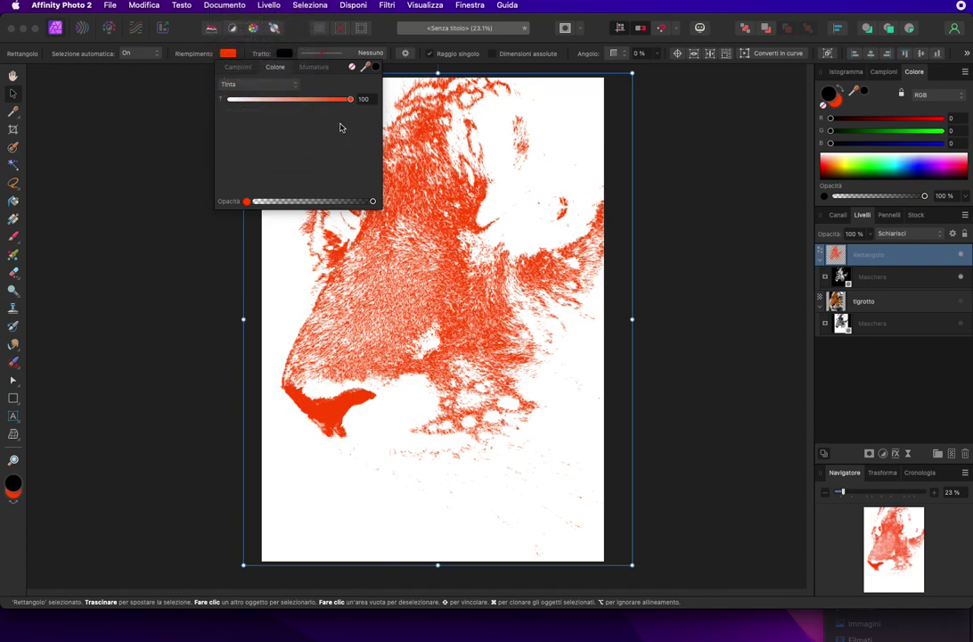
pyautogui.click(237, 67)
pyautogui.click(261, 101)
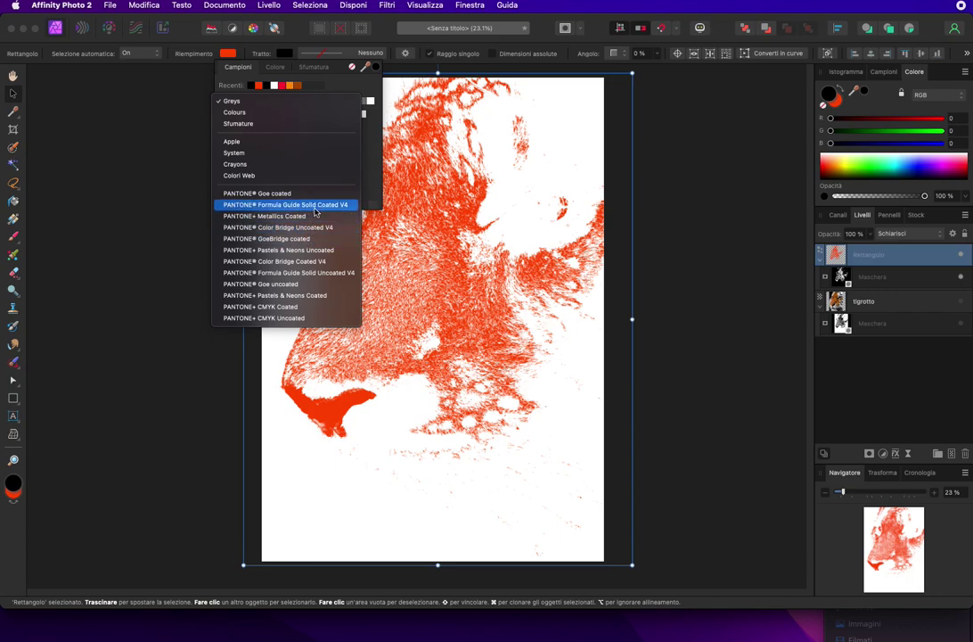
# Load the PANTONE Formula Guide Solid Coated V4 palette and browse its swatches.
pyautogui.click(317, 207)
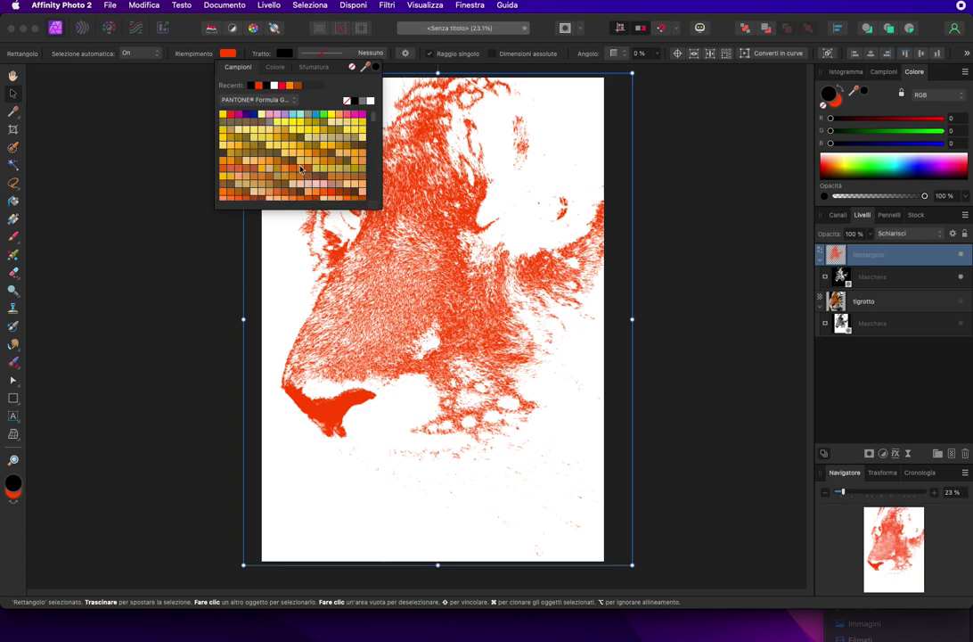
pyautogui.moveTo(375, 129); pyautogui.dragTo(375, 137)
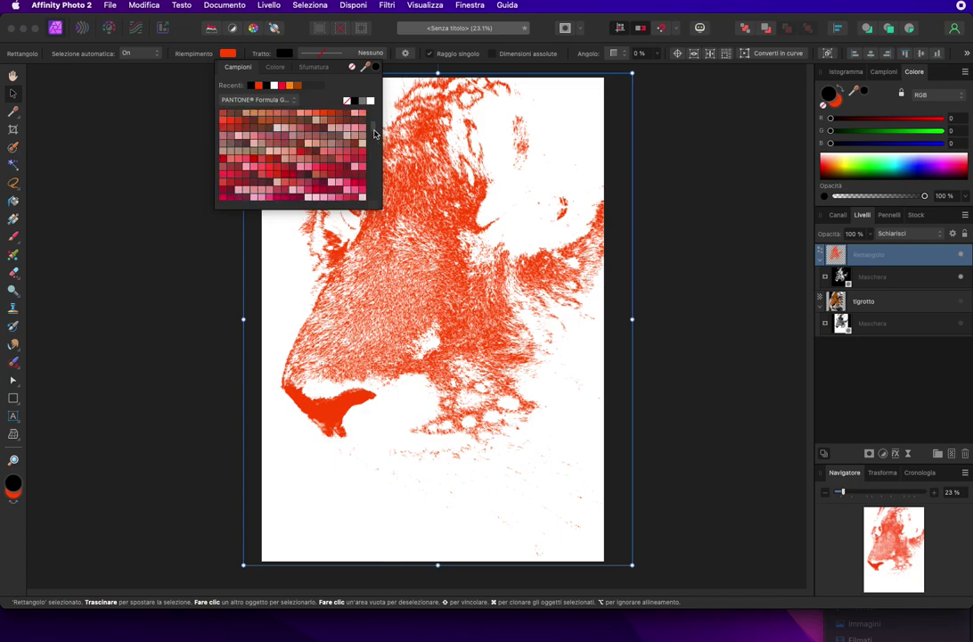
pyautogui.moveTo(374, 132); pyautogui.dragTo(369, 146)
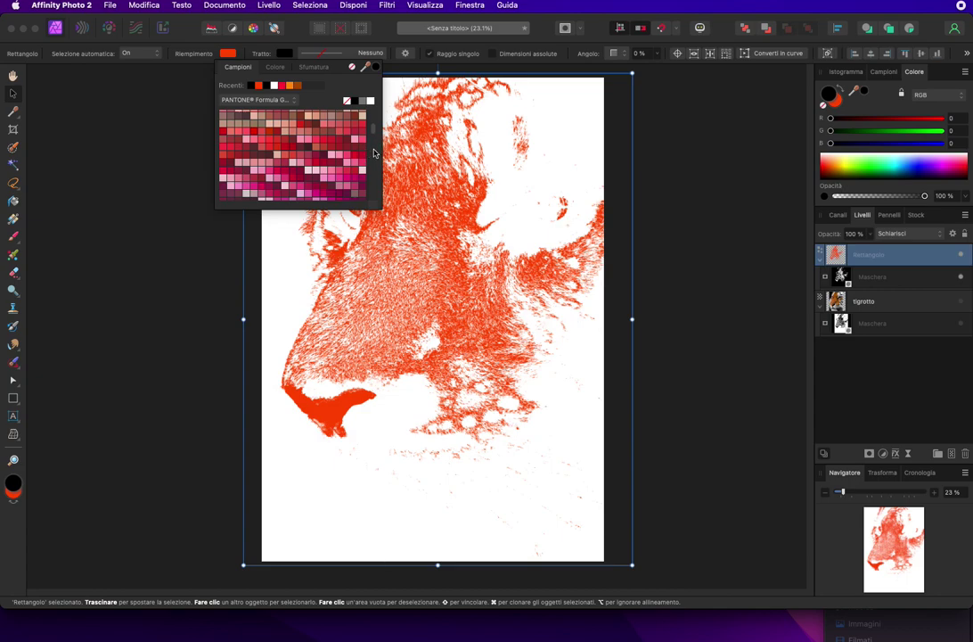
pyautogui.scroll(-2, 375, 153)
pyautogui.scroll(-2, 366, 151)
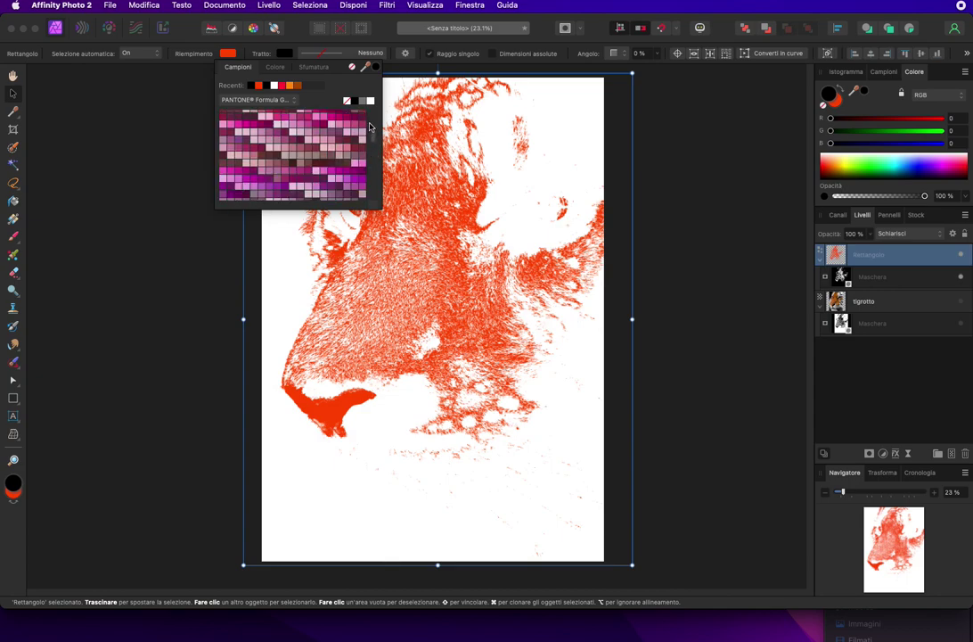
pyautogui.scroll(2, 371, 122)
pyautogui.scroll(2, 373, 126)
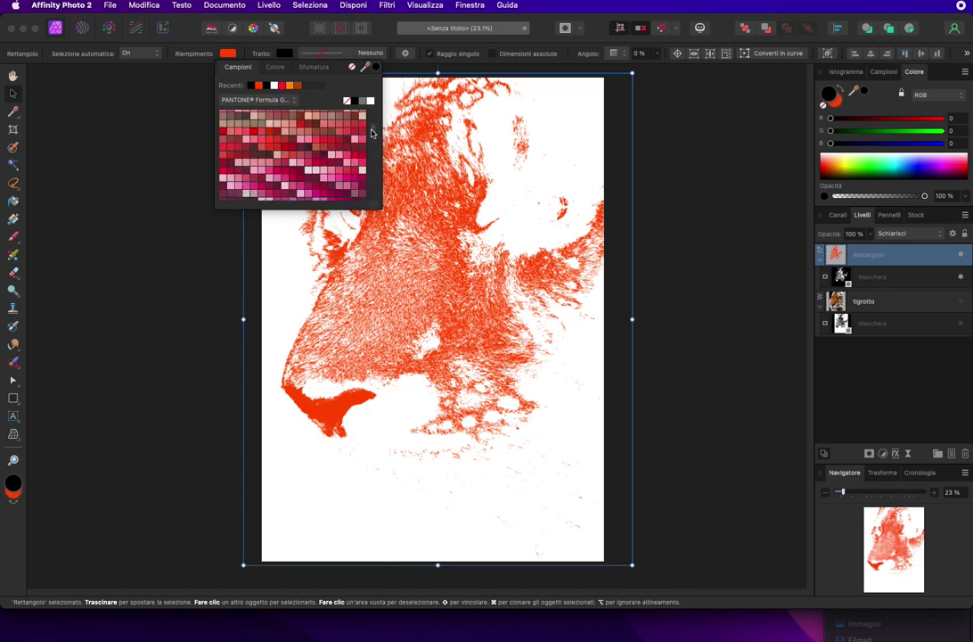
pyautogui.scroll(2, 373, 123)
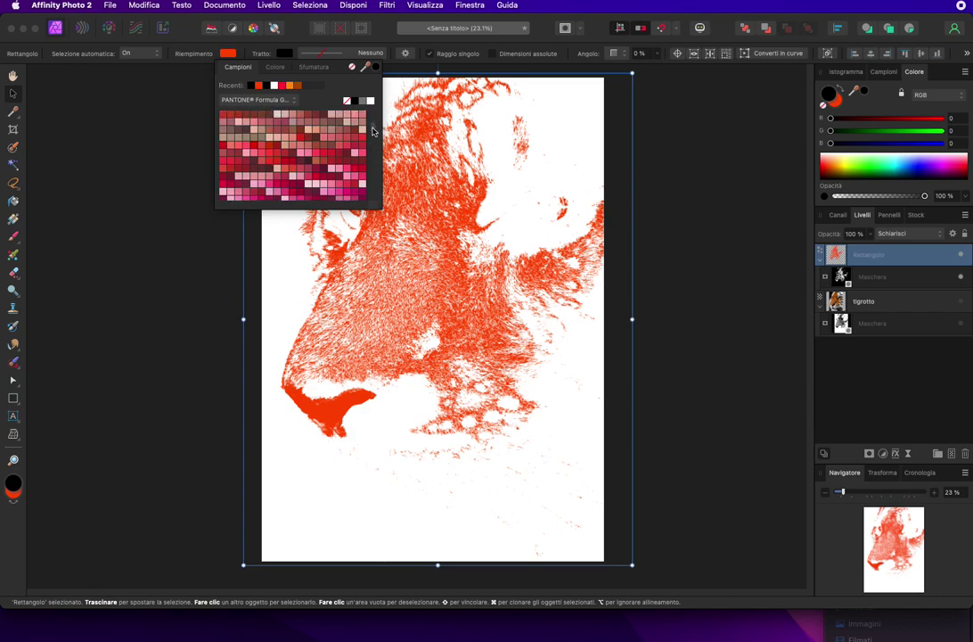
pyautogui.scroll(3, 372, 131)
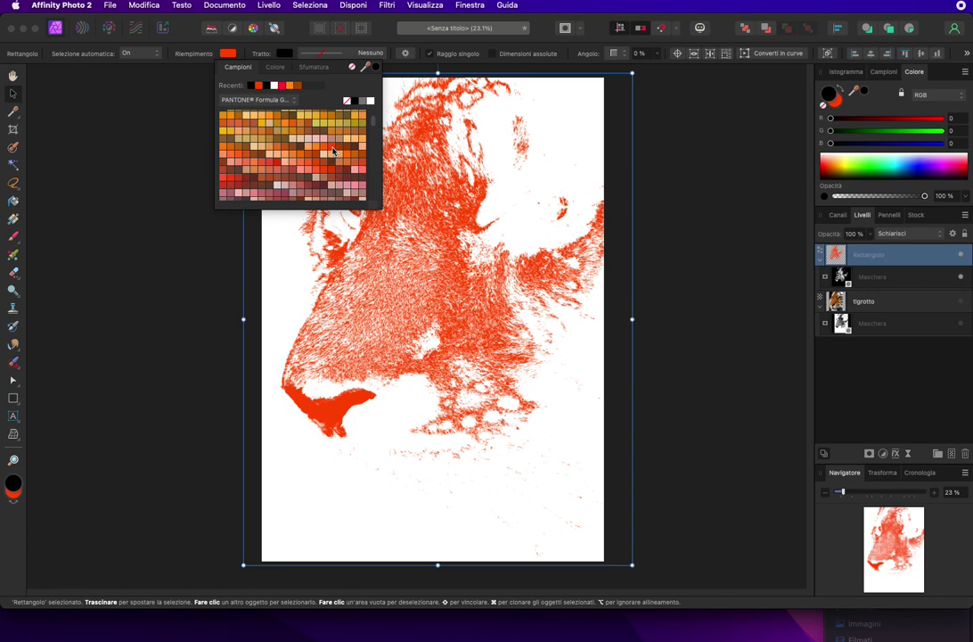
# Apply PANTONE Orange 021 C to the fill and verify it on the Colore tab.
pyautogui.click(331, 147)
pyautogui.click(275, 69)
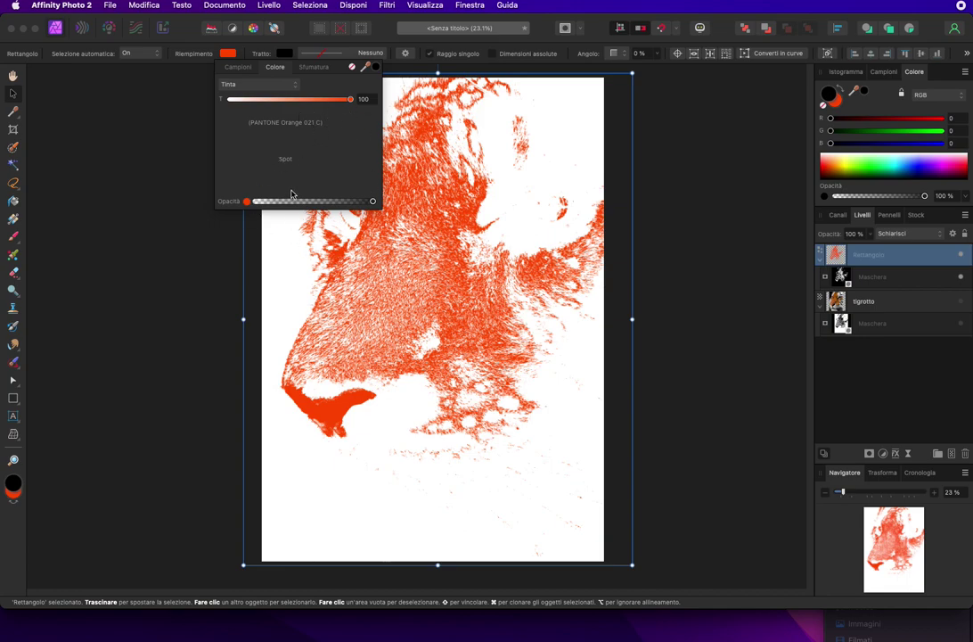
pyautogui.click(238, 70)
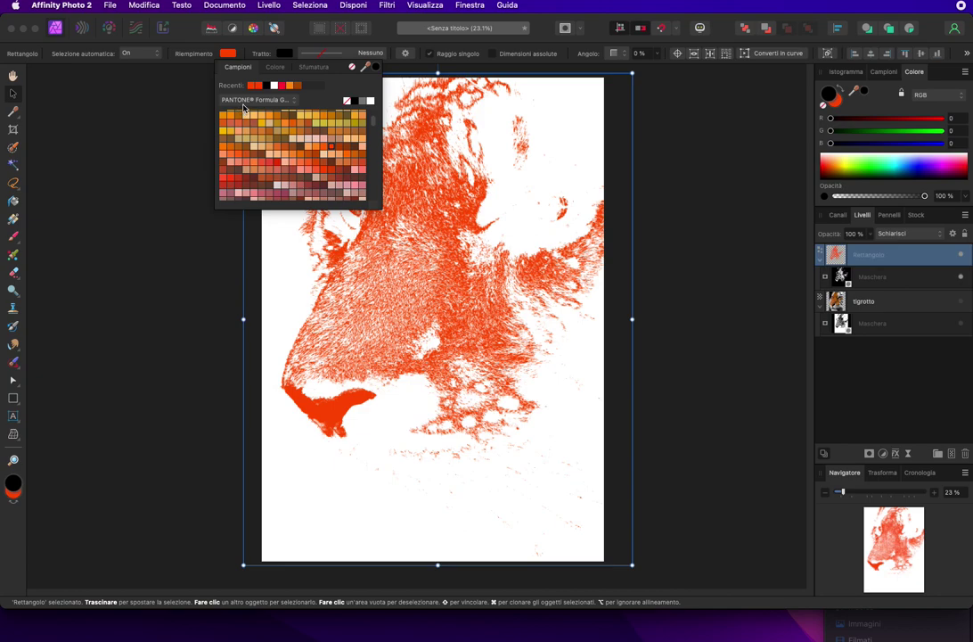
pyautogui.doubleClick(869, 255)
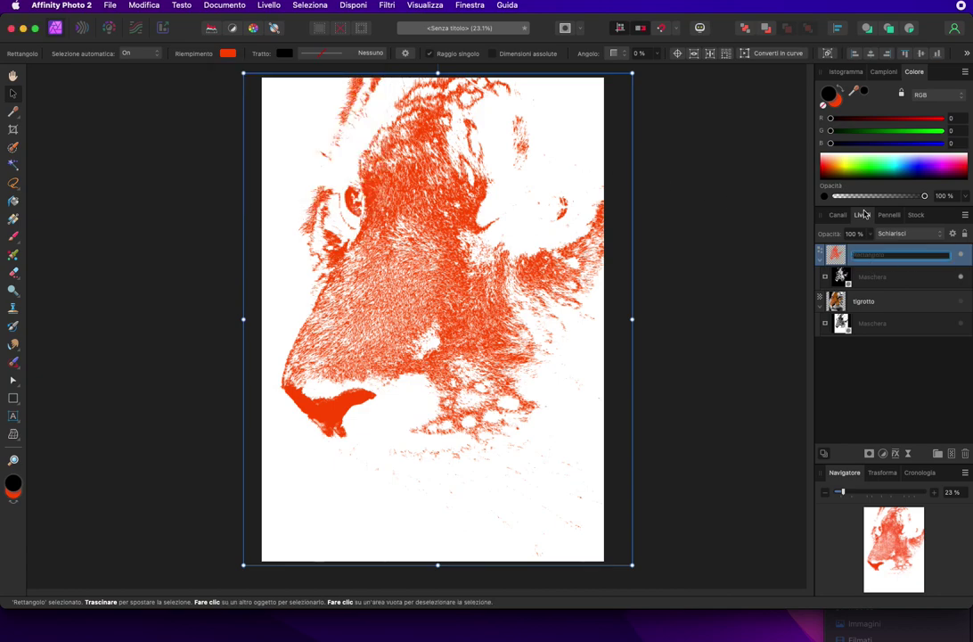
# Rename the rectangle layer to 'pantone 021C' and show its fill swatches again.
pyautogui.write('pantone 021C')
pyautogui.press('Return')
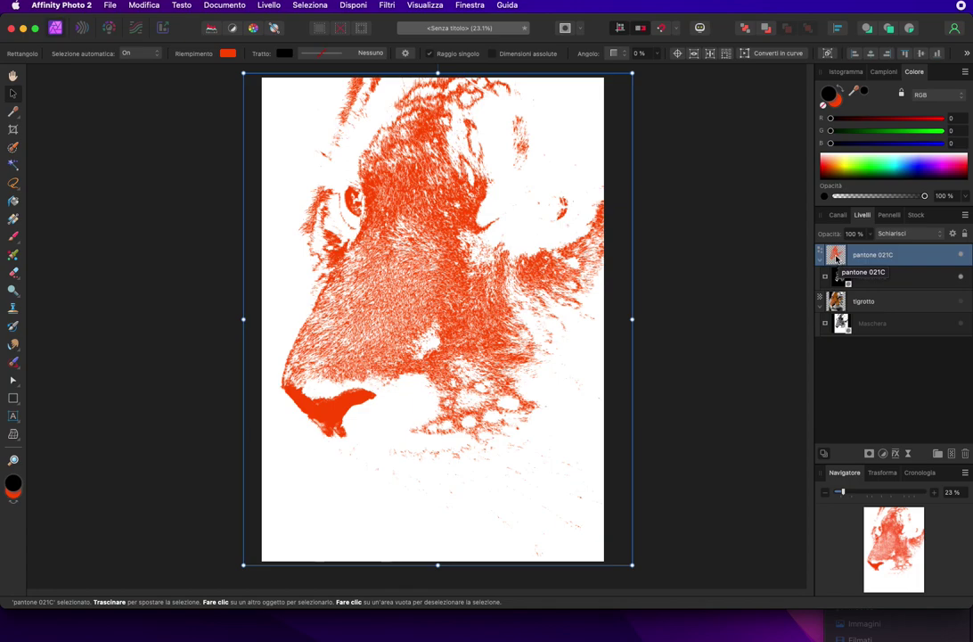
pyautogui.click(228, 55)
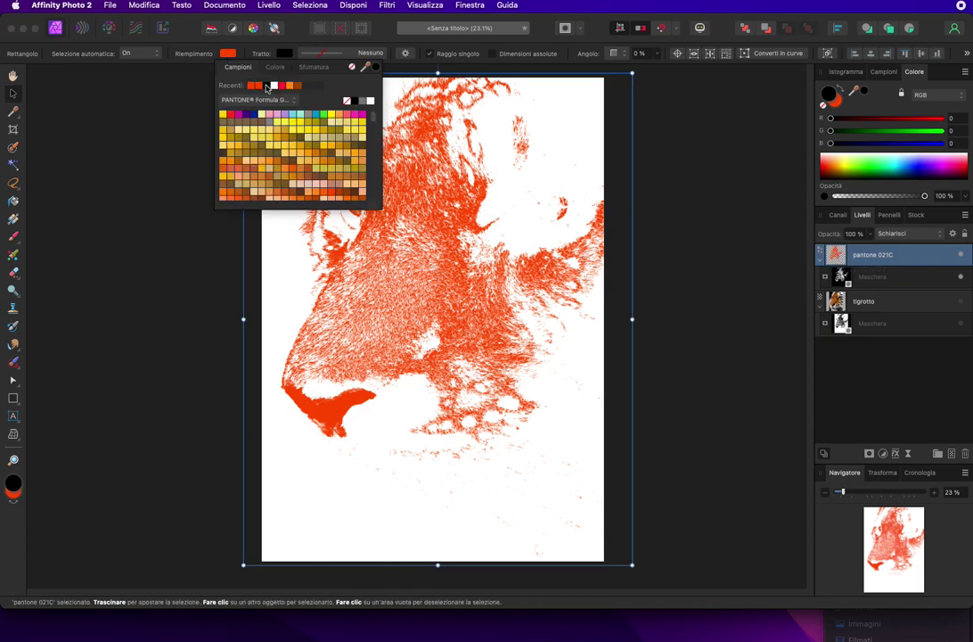
# Set the Pantone layer's fill to black and bring up the PDF export dialog.
pyautogui.press('d')
pyautogui.click(142, 6)
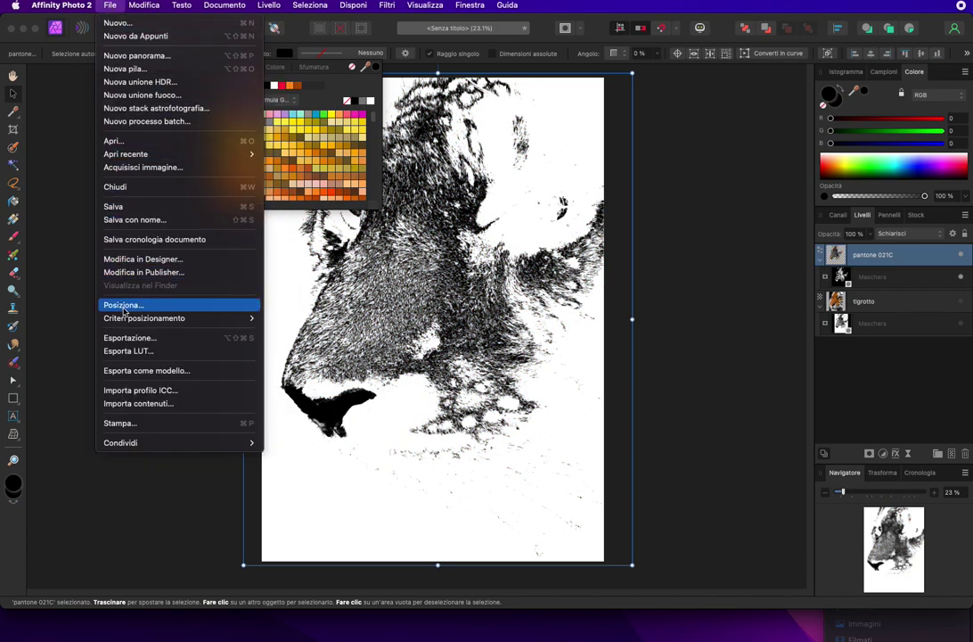
pyautogui.click(138, 341)
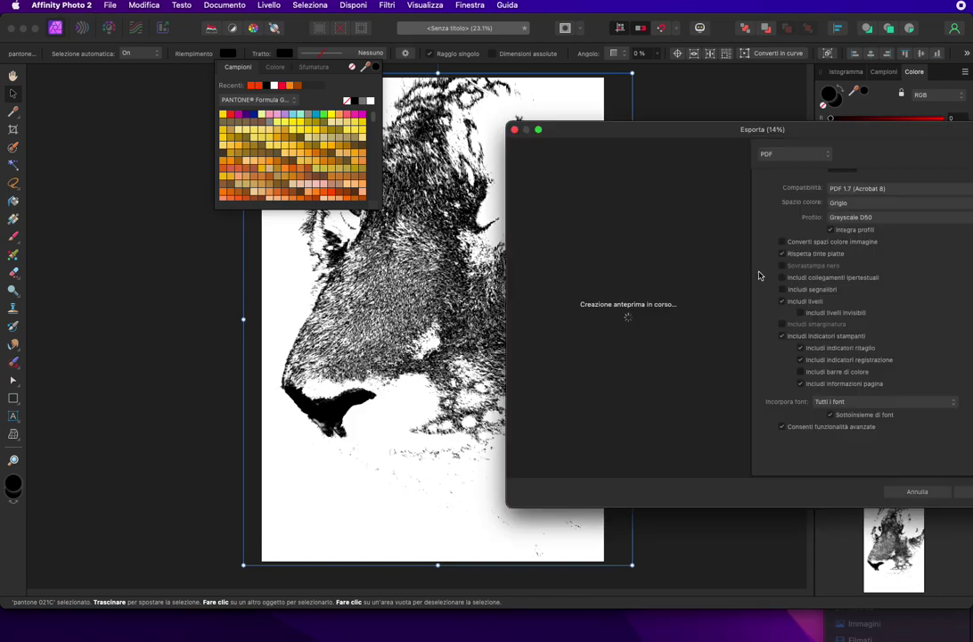
pyautogui.moveTo(800, 135)
pyautogui.mouseDown()
pyautogui.moveTo(658, 169)
pyautogui.moveTo(552, 168)
pyautogui.mouseUp()
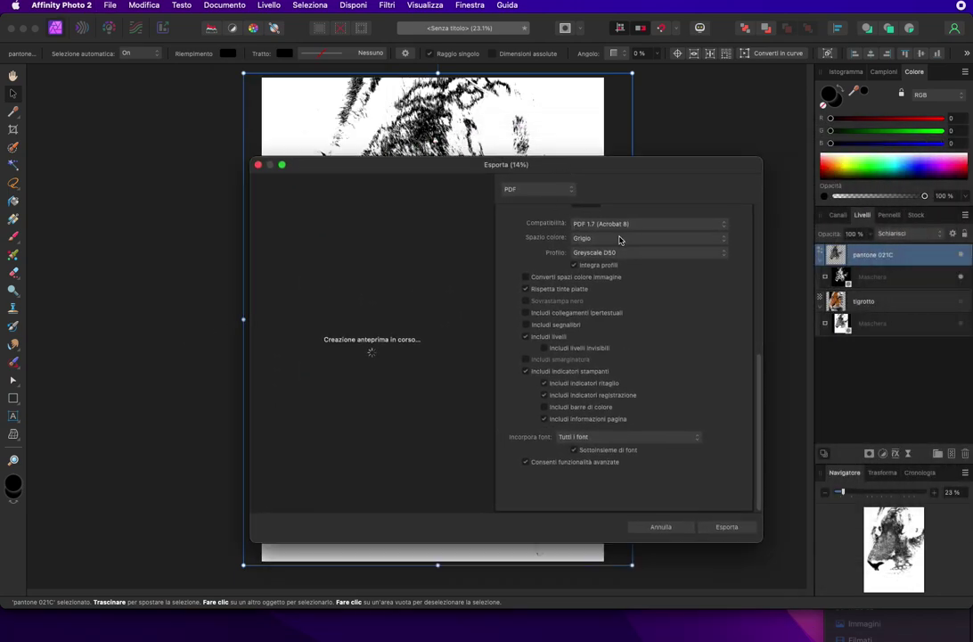
# Set the PDF colour space to Grigio with the Greyscale D50 profile.
pyautogui.click(601, 241)
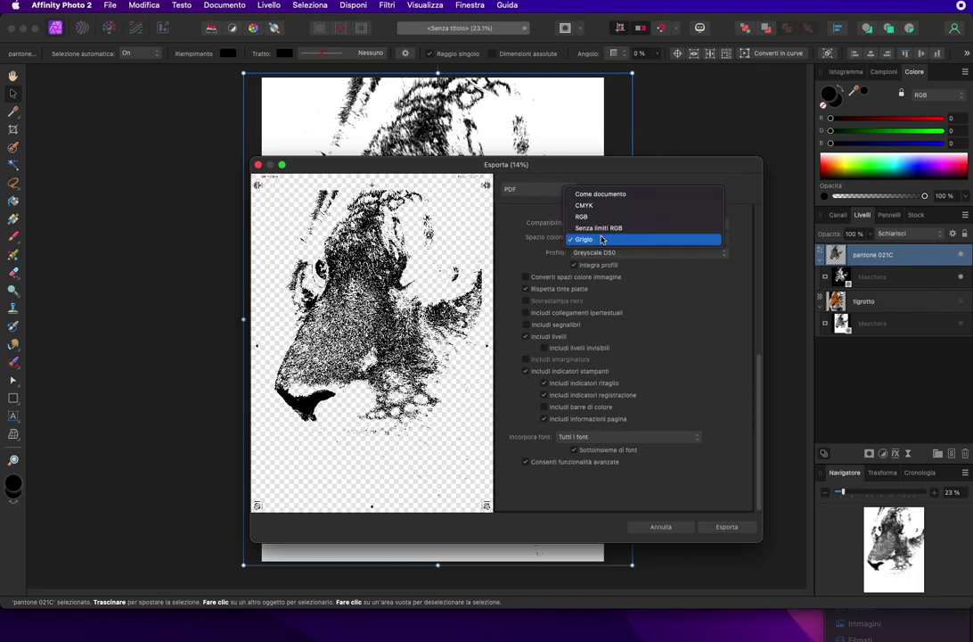
pyautogui.click(600, 239)
pyautogui.click(601, 241)
pyautogui.click(534, 233)
pyautogui.click(600, 240)
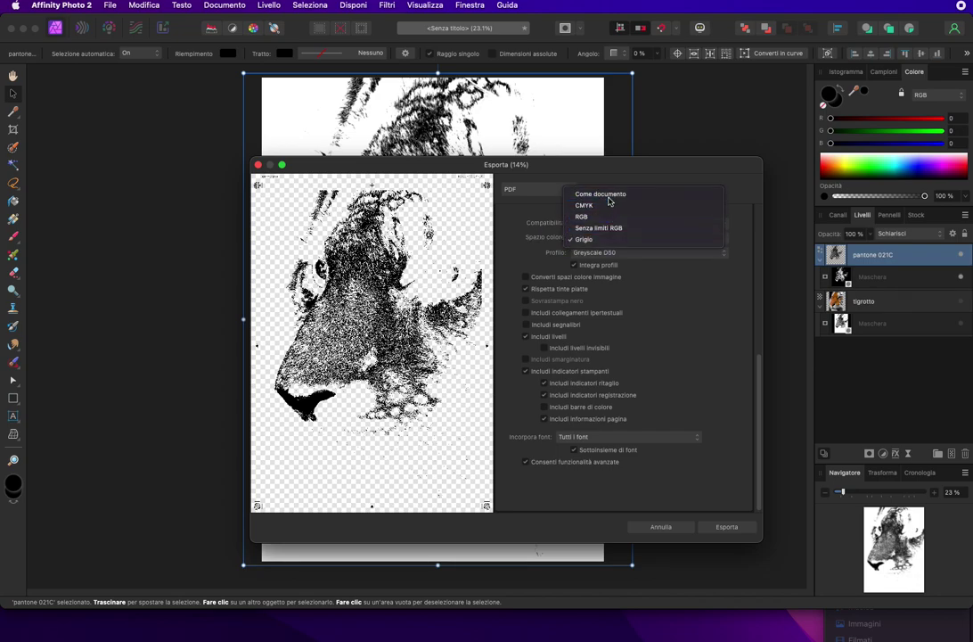
pyautogui.click(611, 193)
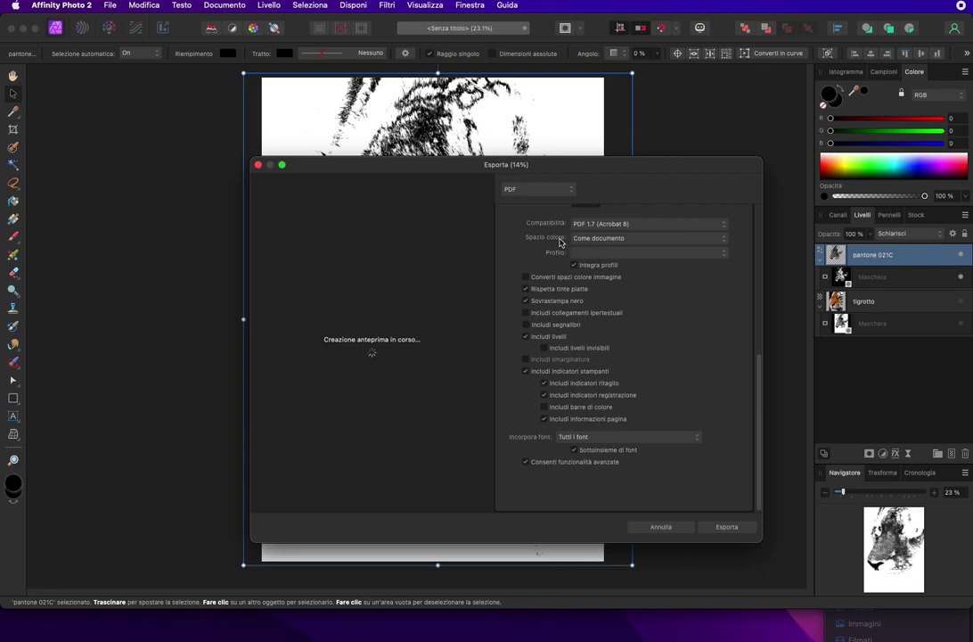
pyautogui.click(611, 240)
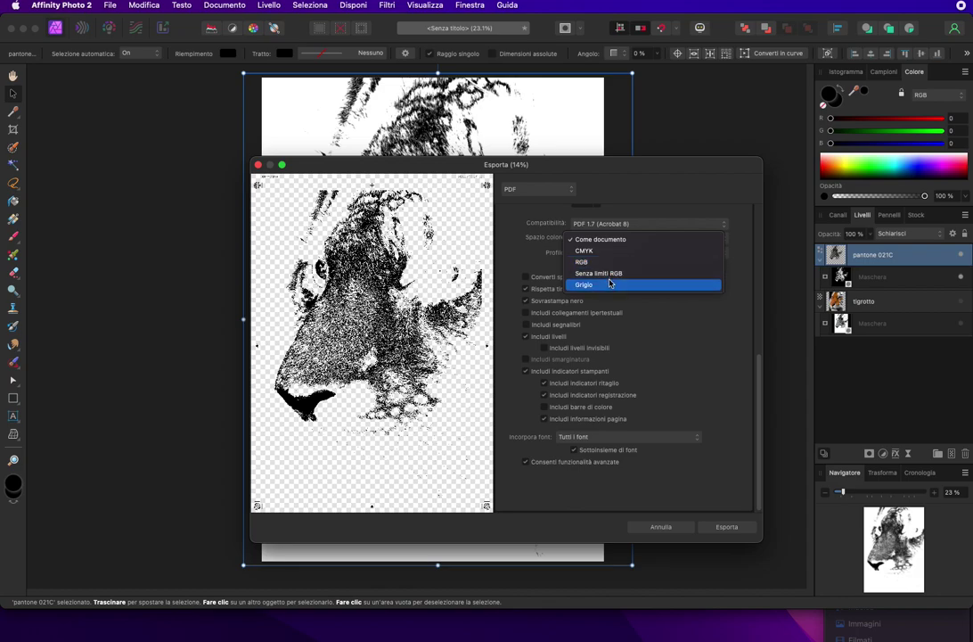
pyautogui.click(610, 283)
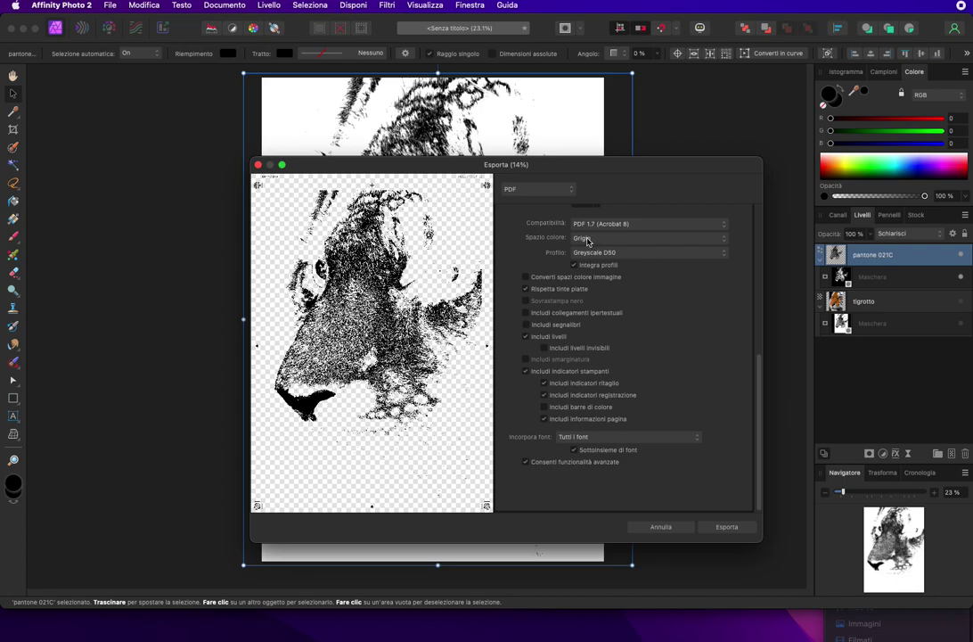
pyautogui.click(599, 254)
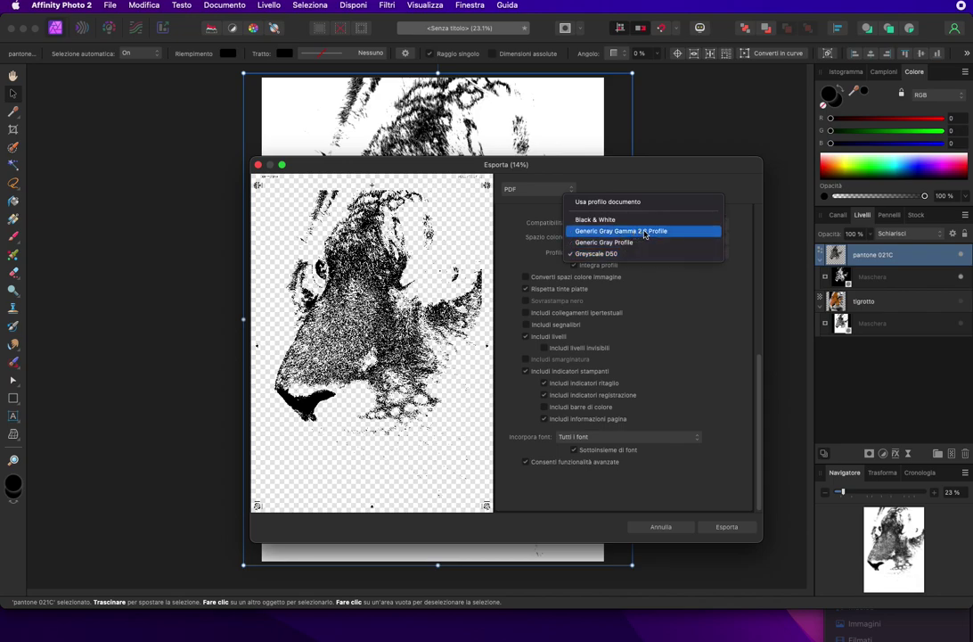
# Set the PDF profile to Generic Gray Gamma 2.2 Profile, review the settings, and export.
pyautogui.click(642, 231)
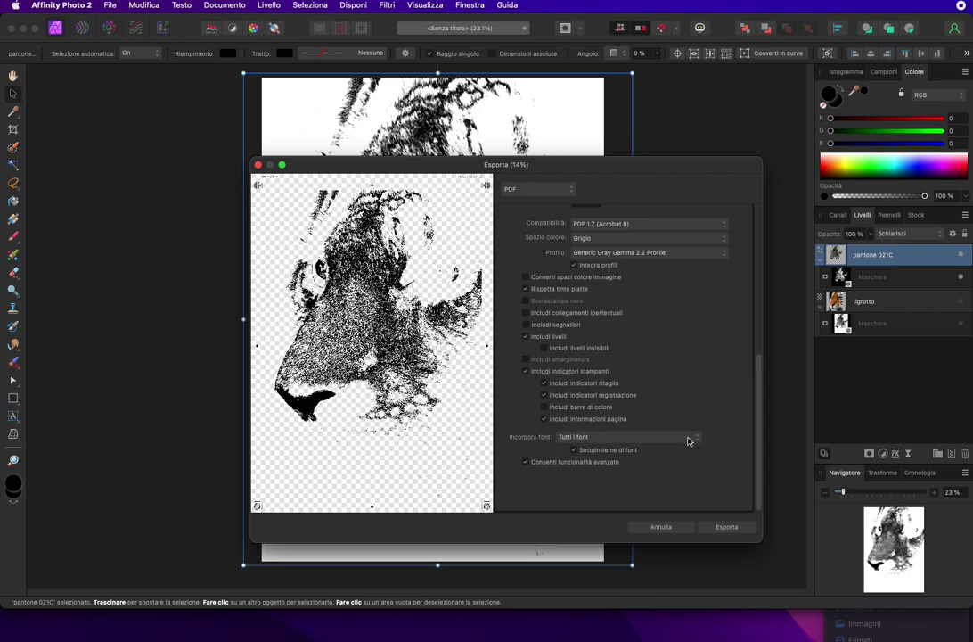
pyautogui.moveTo(759, 428); pyautogui.dragTo(765, 311)
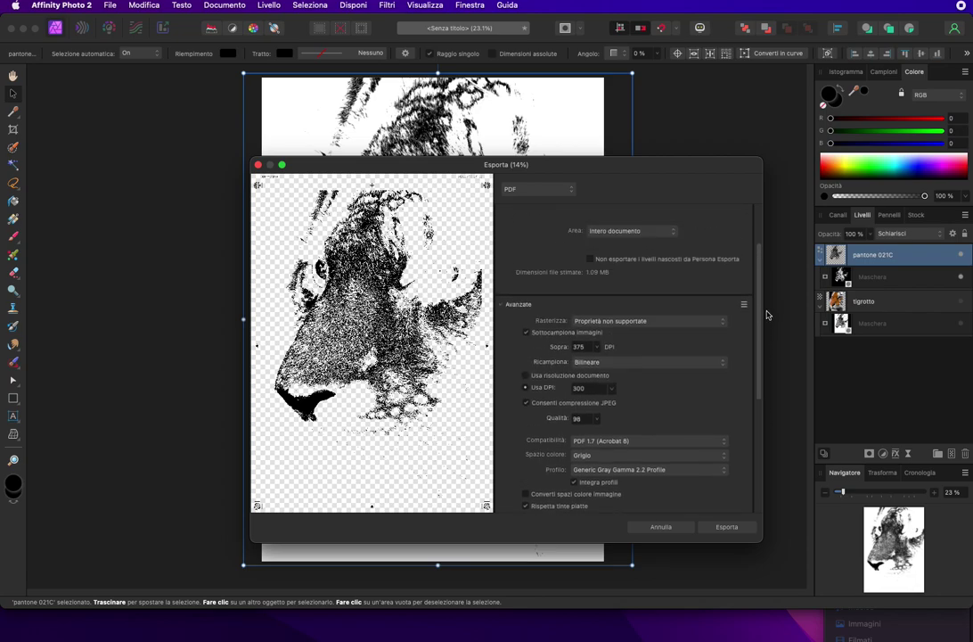
pyautogui.scroll(-2, 624, 356)
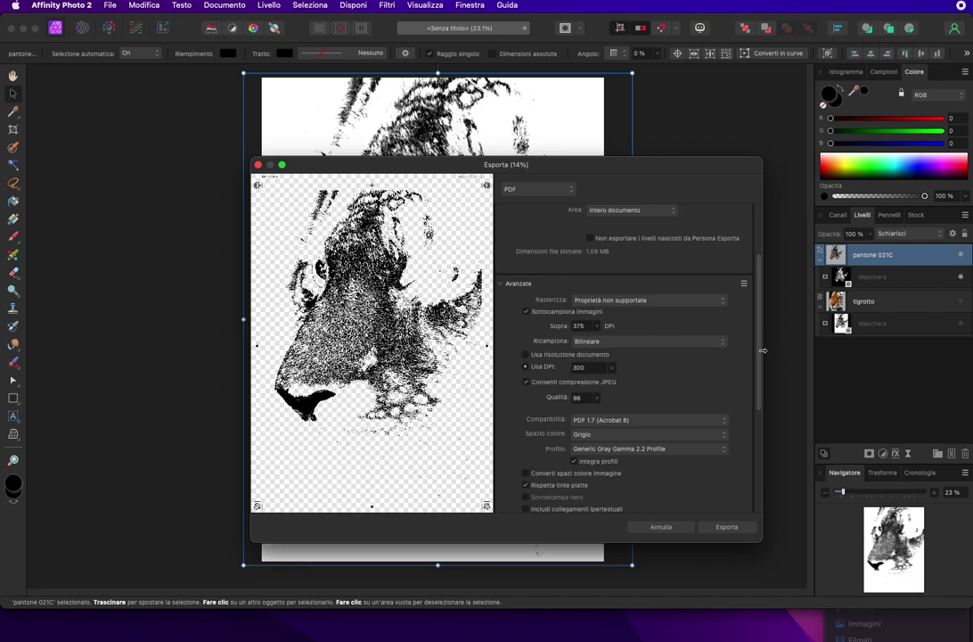
pyautogui.scroll(3, 757, 327)
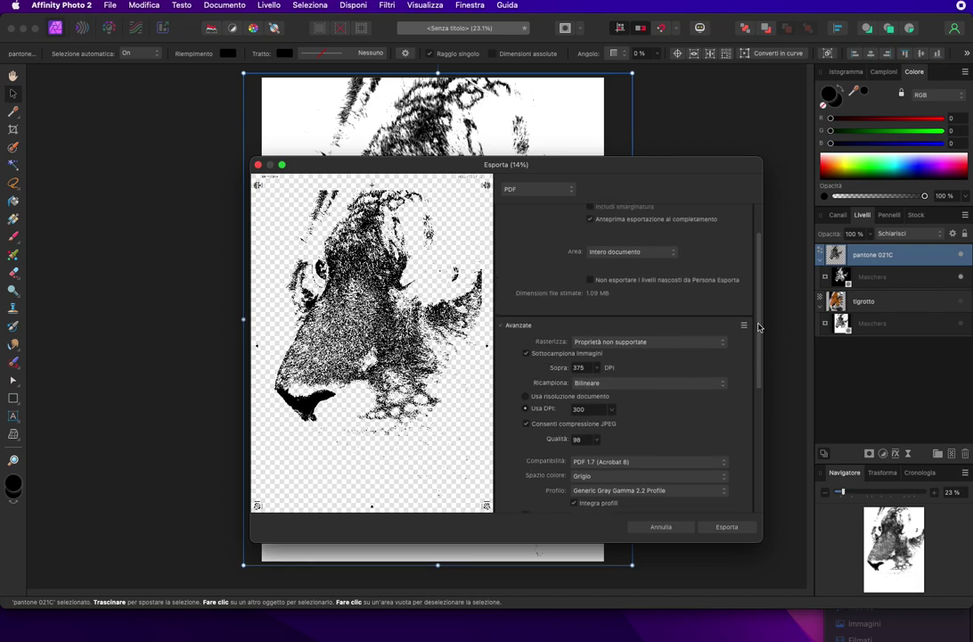
pyautogui.click(721, 527)
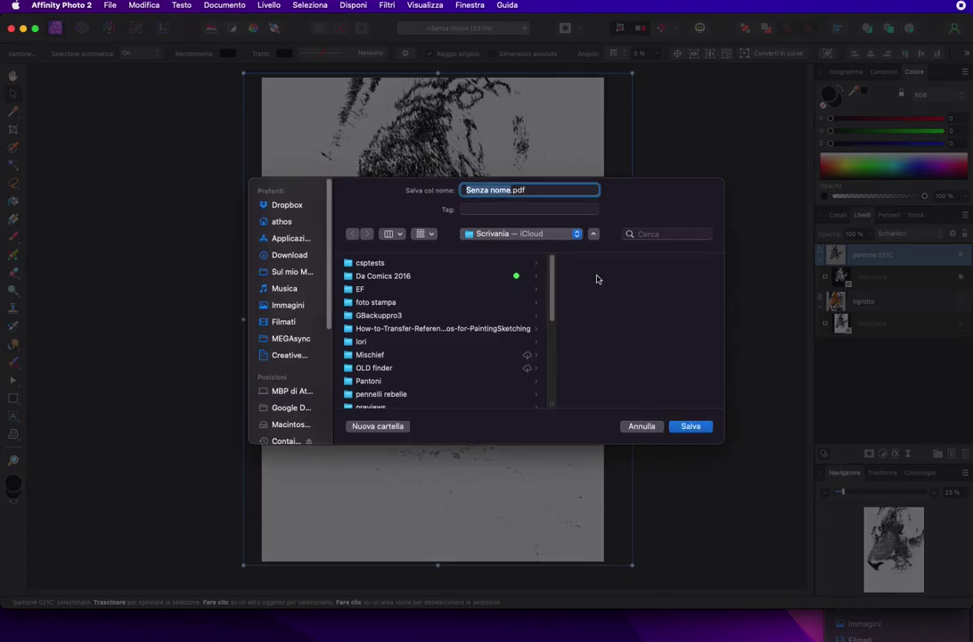
# Name the file 'Tigrotto Pantone 021 C.pdf', fixing typos, and save it to Scrivania.
pyautogui.write('Prova')
pyautogui.press('BackSpace')
pyautogui.press('BackSpace')
pyautogui.press('BackSpace')
pyautogui.press('BackSpace')
pyautogui.write('antone ')
pyautogui.write('021')
pyautogui.write('C')
pyautogui.write('Tigrotto')
pyautogui.click(542, 190)
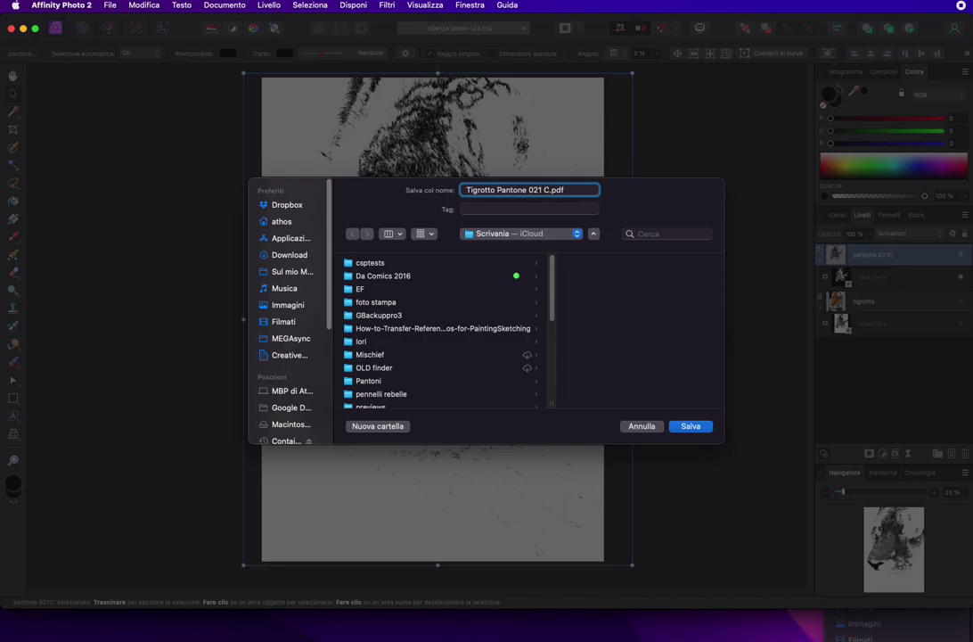
pyautogui.press('Return')
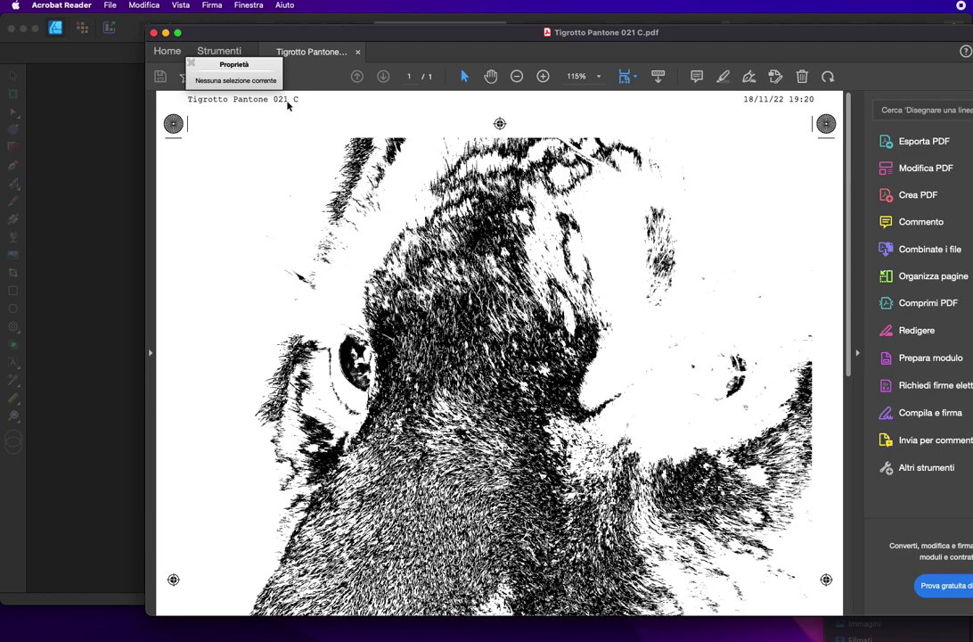
# Inspect the PDF's registration marks and page header, then return to Affinity Photo.
pyautogui.scroll(-5, 838, 331)
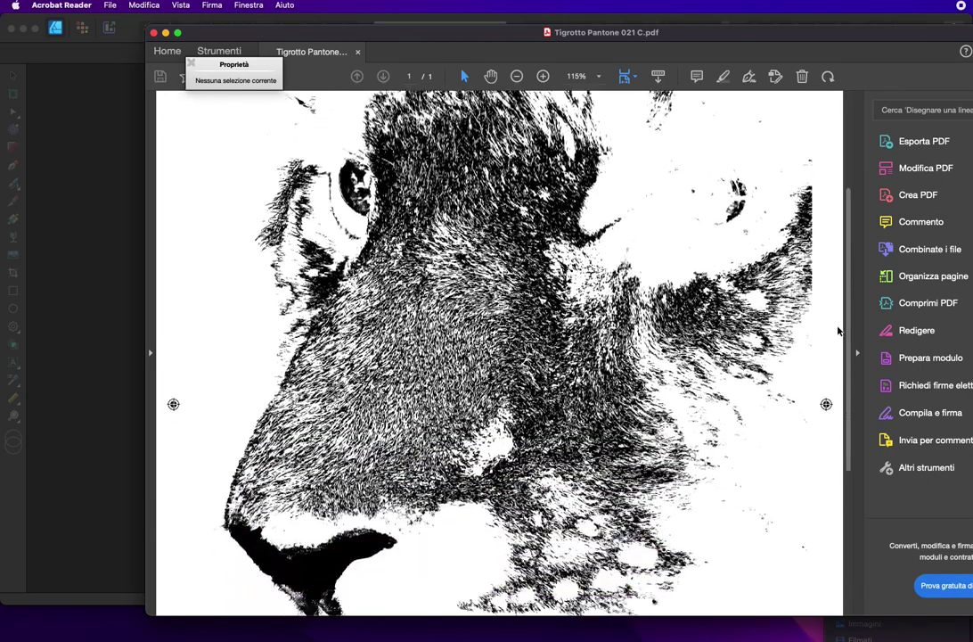
pyautogui.scroll(-7, 828, 392)
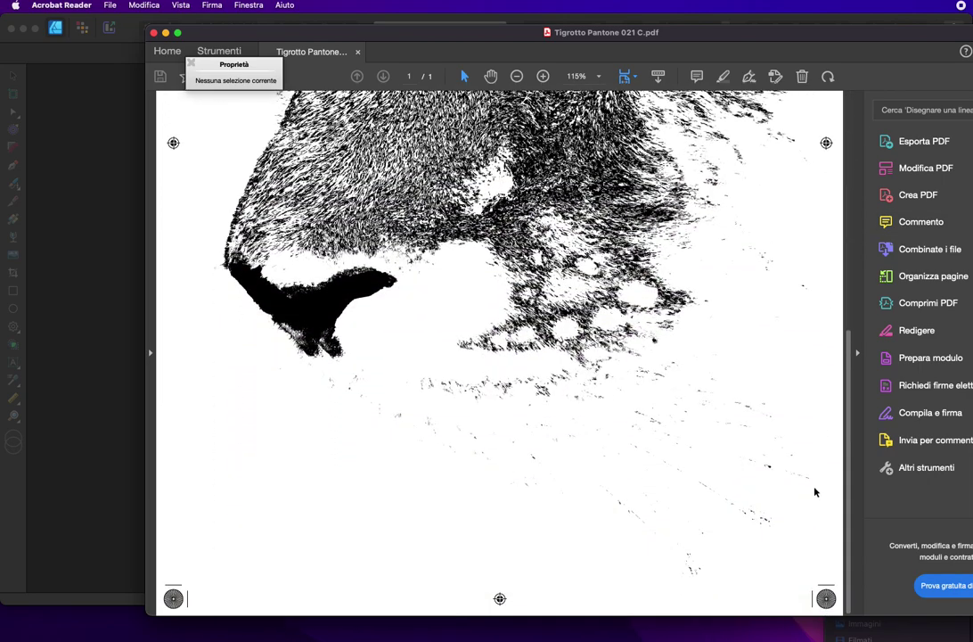
pyautogui.scroll(6, 815, 481)
pyautogui.scroll(5, 815, 267)
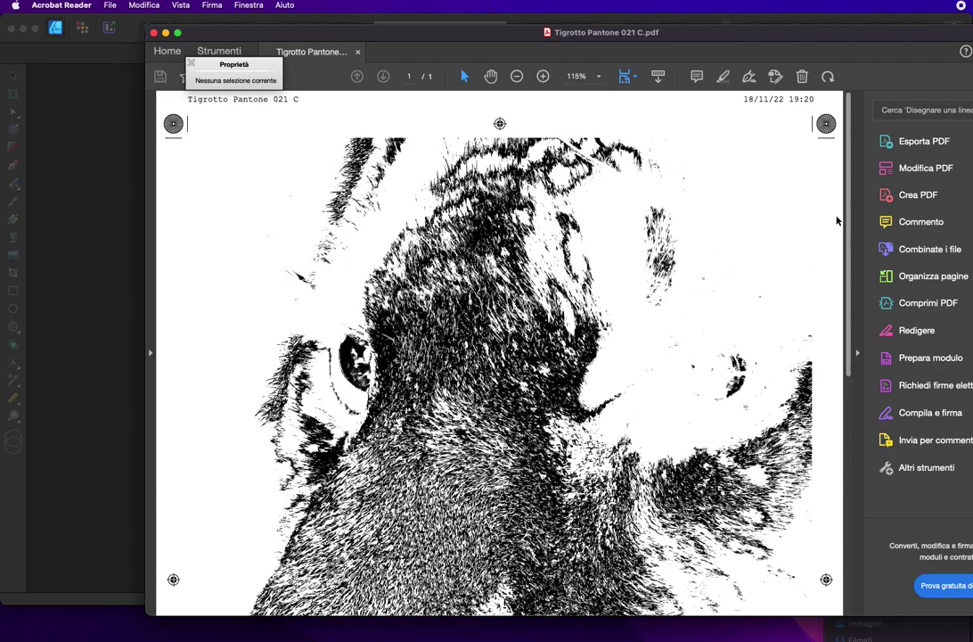
pyautogui.moveTo(844, 227); pyautogui.dragTo(799, 426)
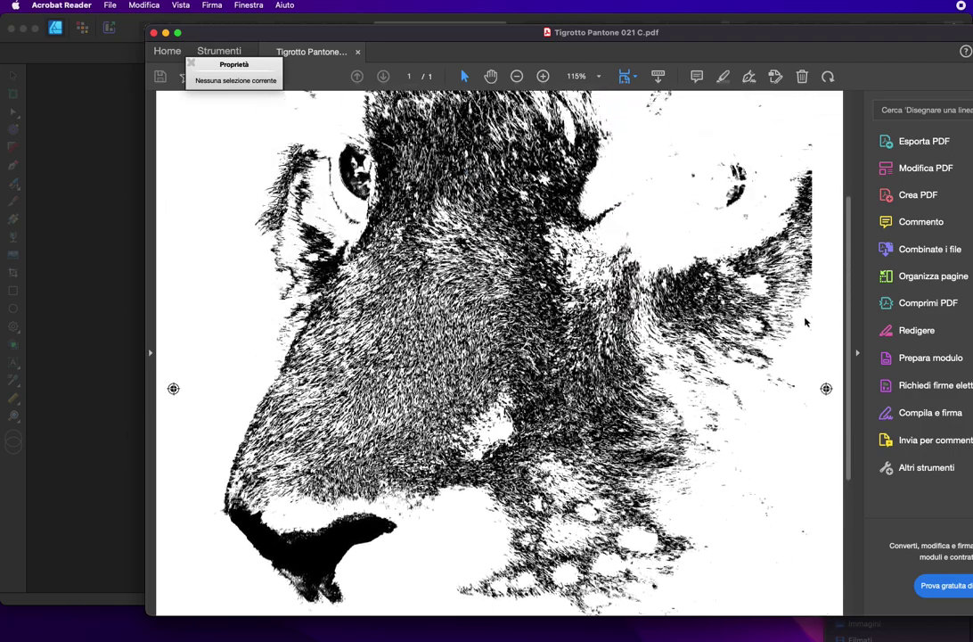
pyautogui.moveTo(800, 426); pyautogui.dragTo(820, 207)
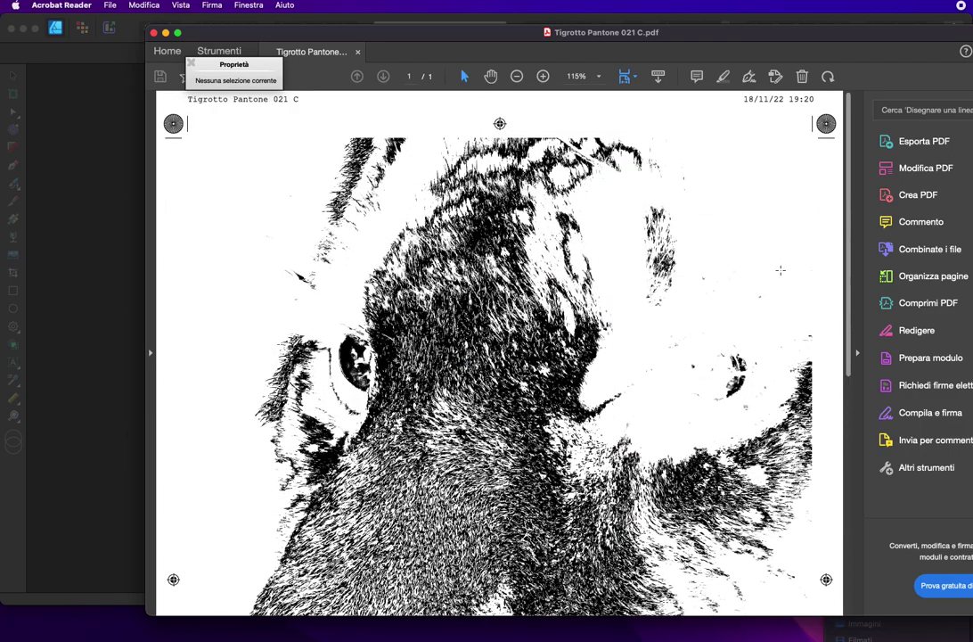
pyautogui.click(102, 244)
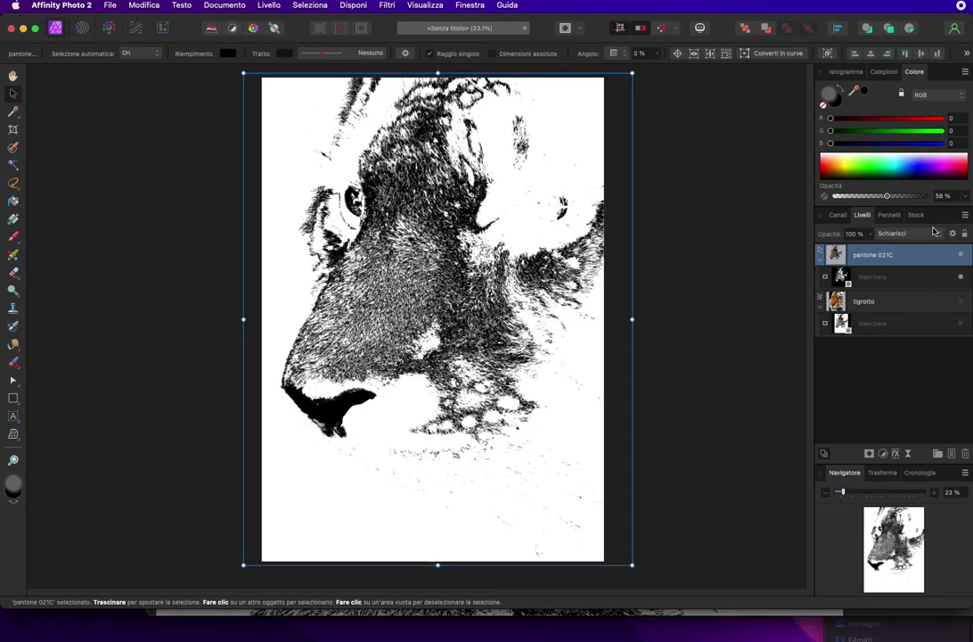
# Hide the pantone 021C layer, show the tigrotto layer and its mask, and open Export.
pyautogui.click(959, 255)
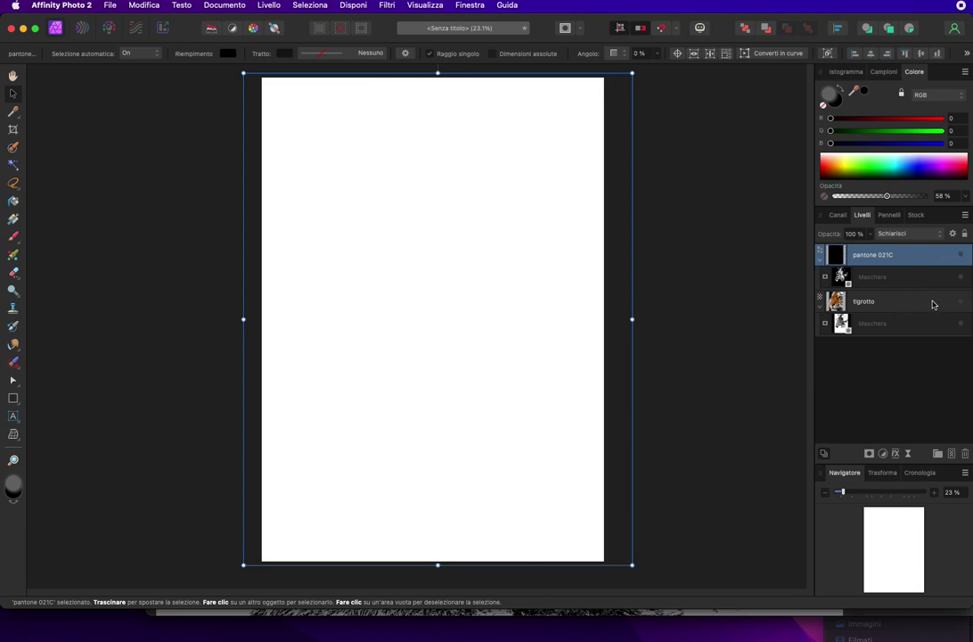
pyautogui.click(960, 300)
pyautogui.click(960, 322)
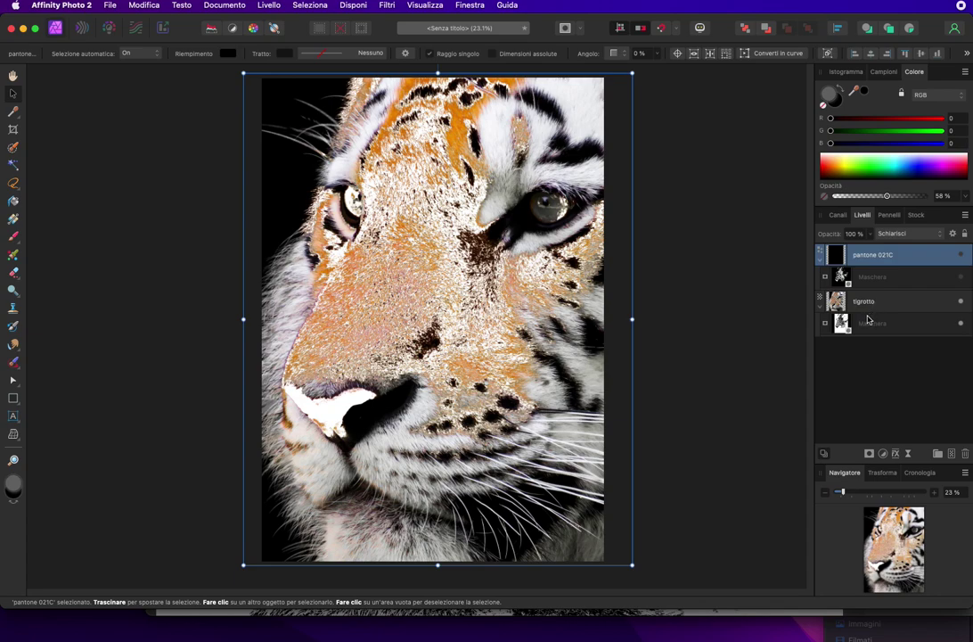
pyautogui.press('alt')
pyautogui.press('super+alt+shift+s')
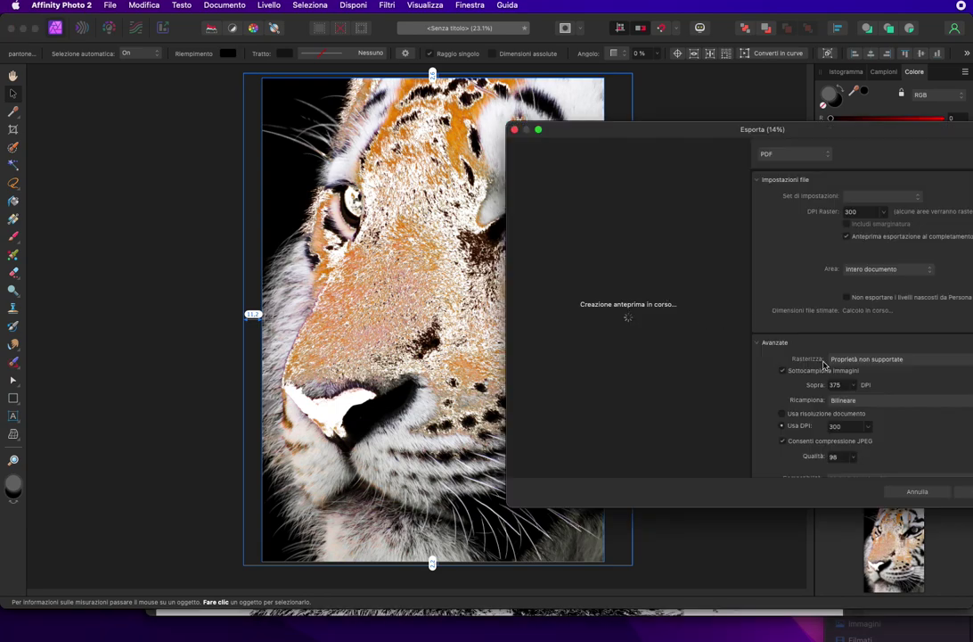
# Set the PDF colour space to CMYK with the Coated FOGRA39 profile.
pyautogui.moveTo(839, 137); pyautogui.dragTo(585, 130)
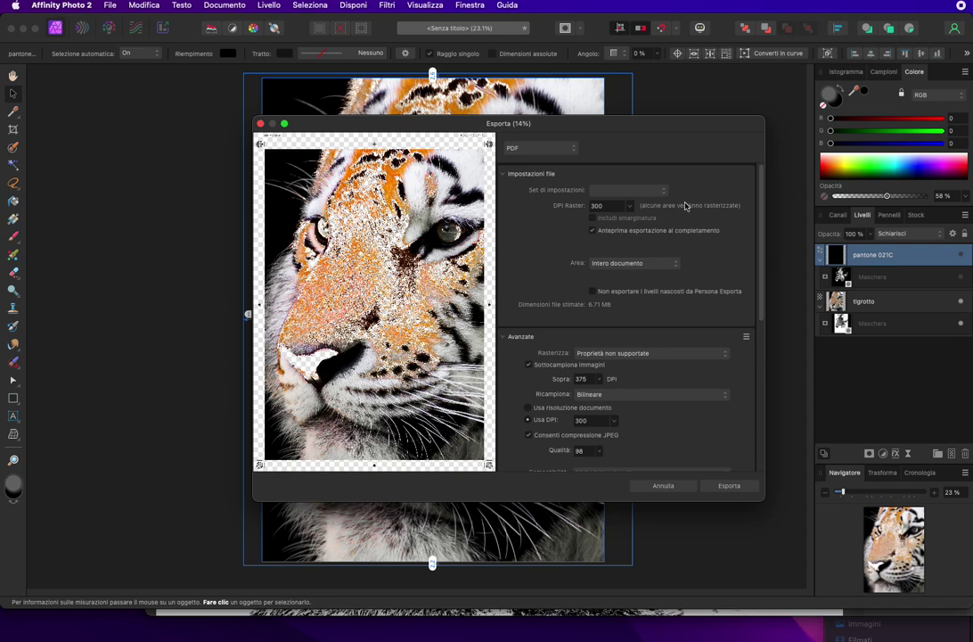
pyautogui.moveTo(760, 232); pyautogui.dragTo(753, 295)
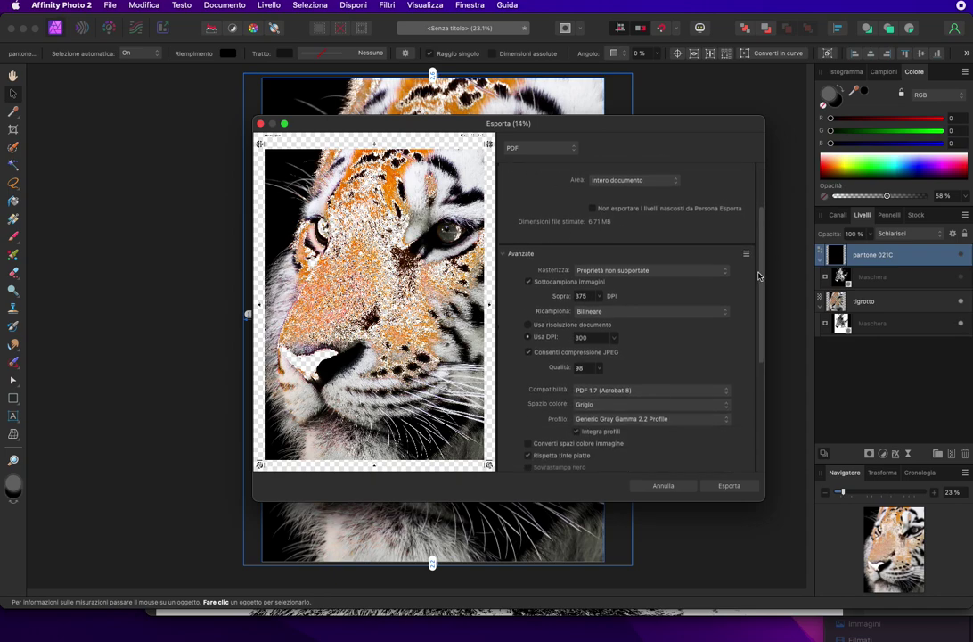
pyautogui.click(598, 364)
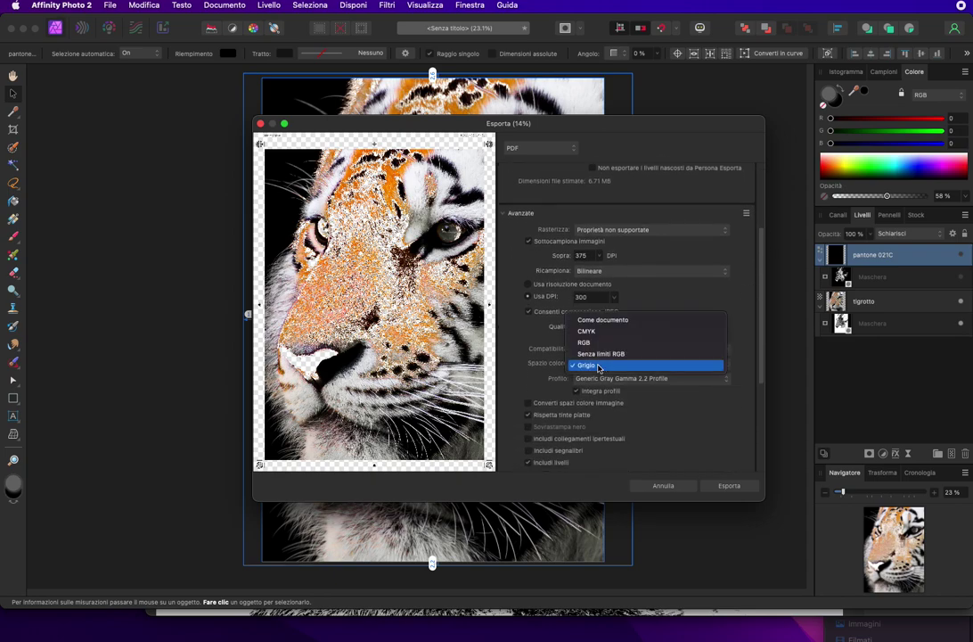
pyautogui.click(607, 331)
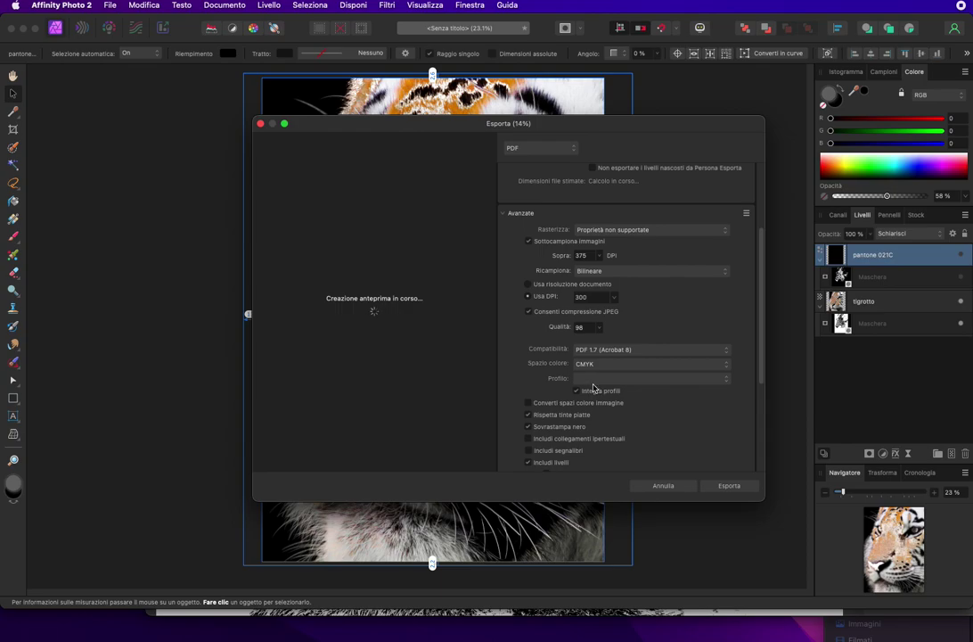
pyautogui.click(595, 384)
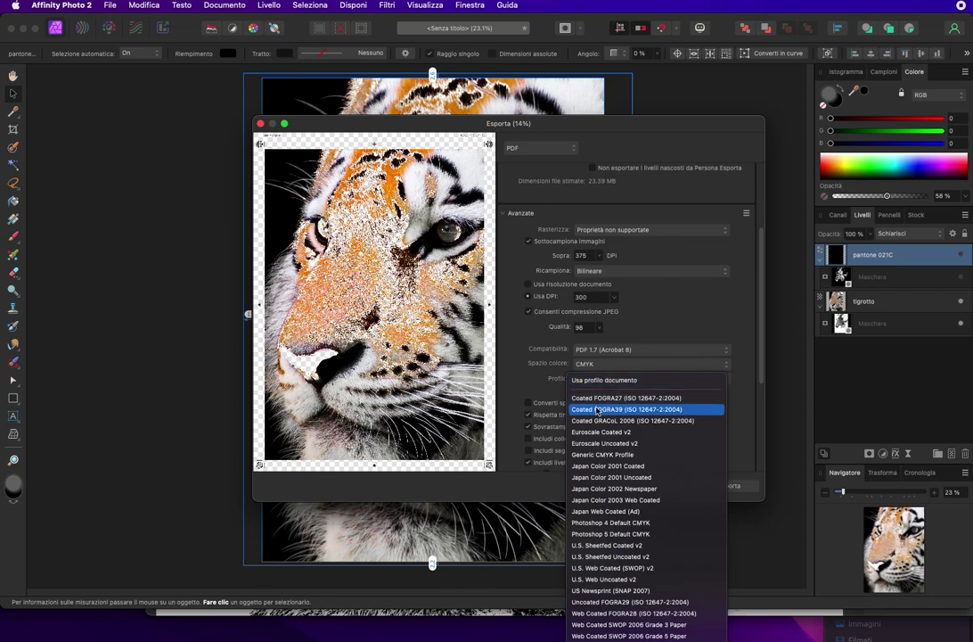
pyautogui.click(597, 410)
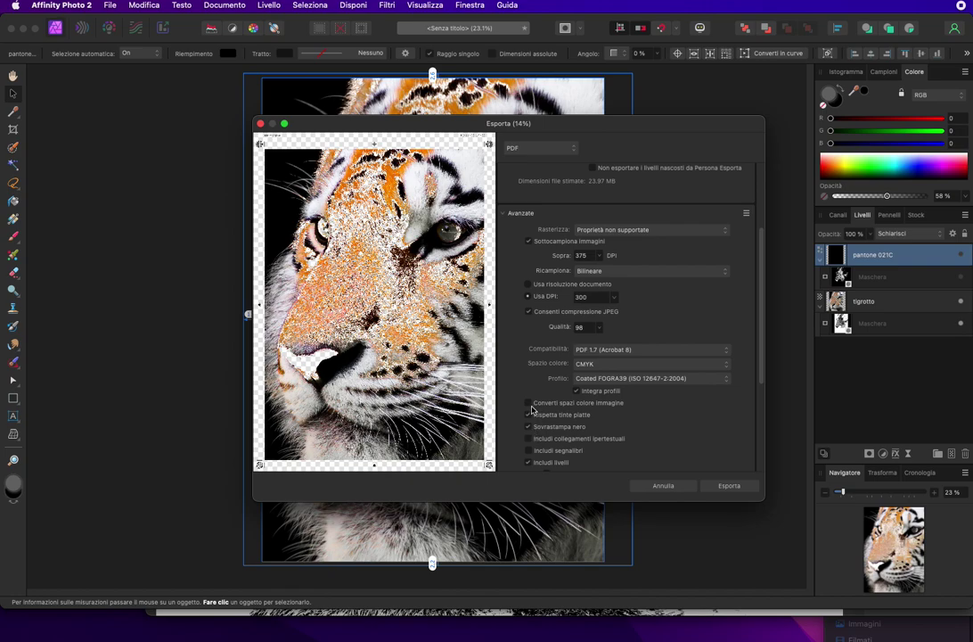
# Add colour bars and page information to the printer marks and export.
pyautogui.moveTo(761, 359); pyautogui.dragTo(750, 429)
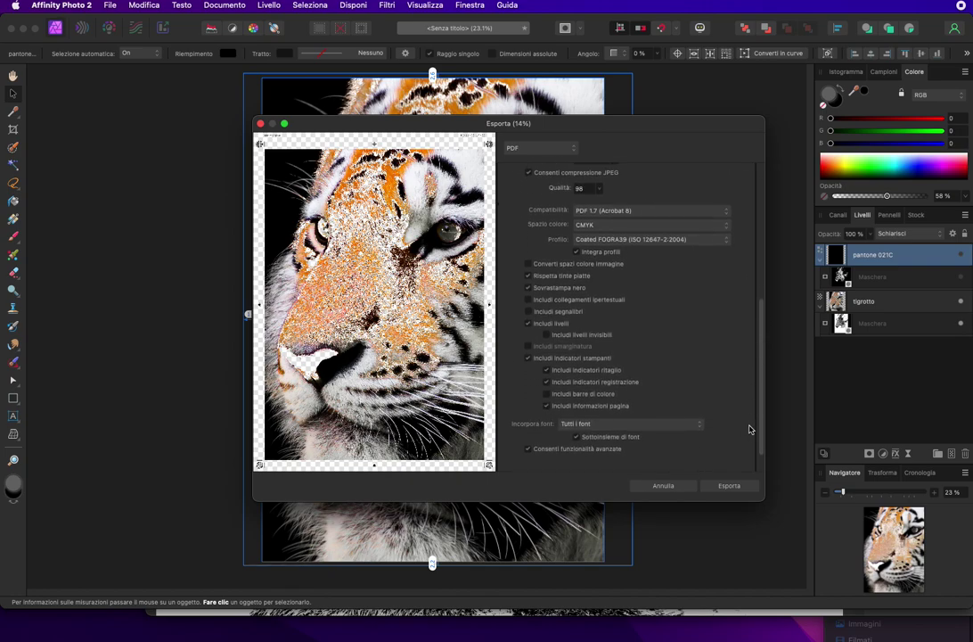
pyautogui.scroll(-1, 750, 429)
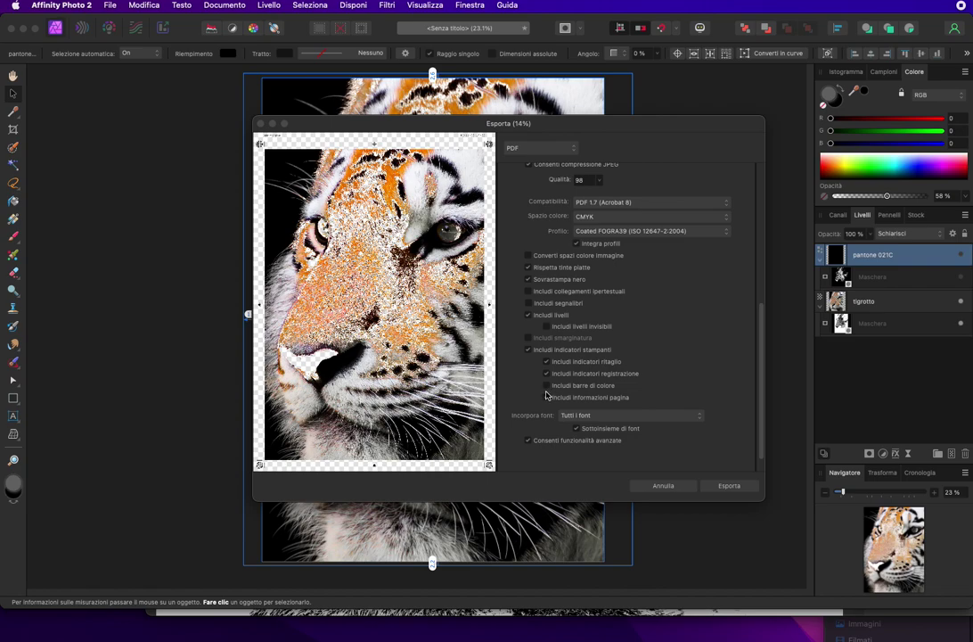
pyautogui.click(546, 386)
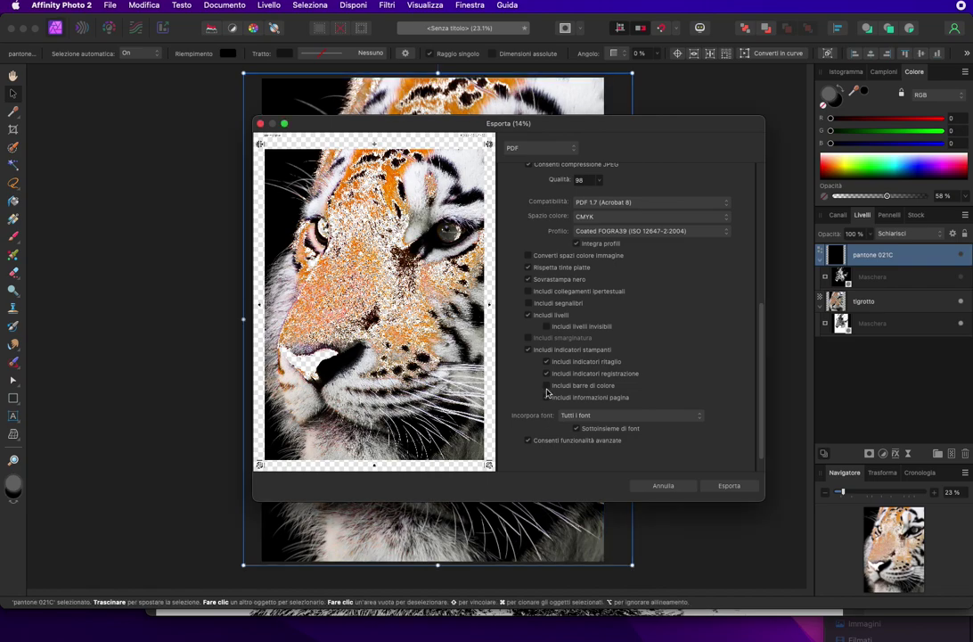
pyautogui.click(546, 397)
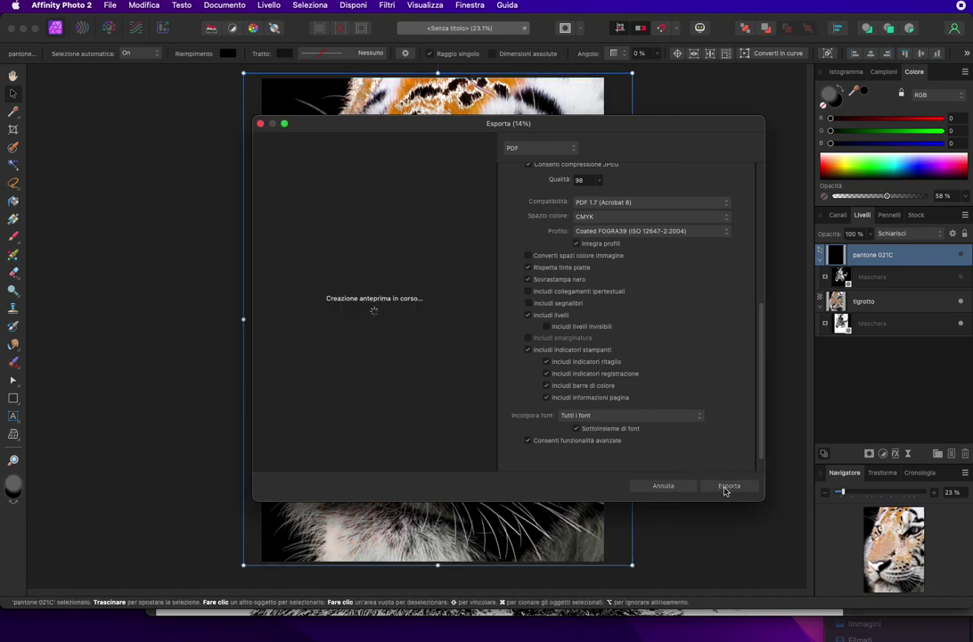
pyautogui.click(724, 487)
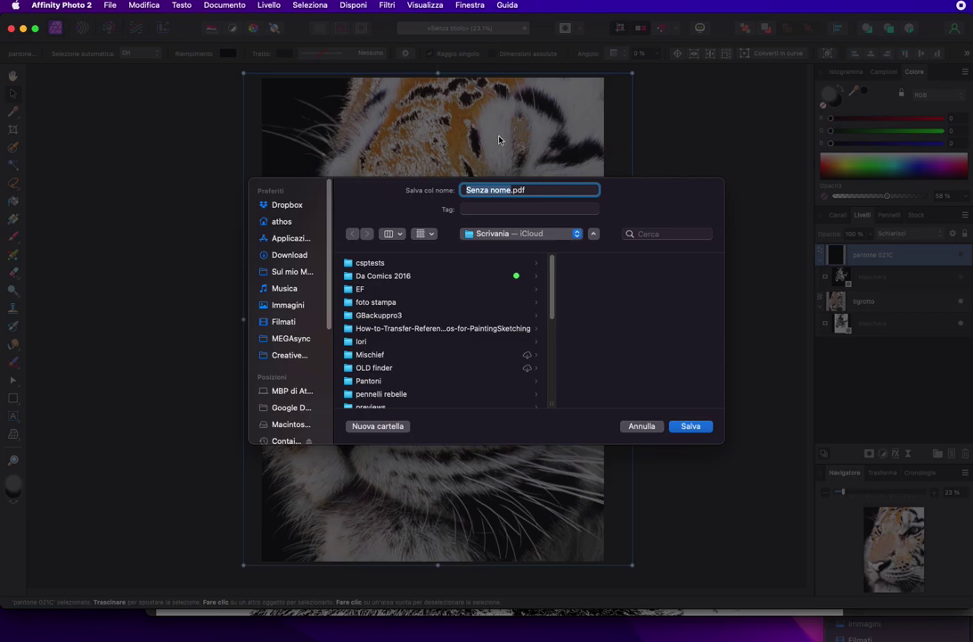
# Name the file 'tigrotto cmyk', correcting a typo, and save it.
pyautogui.write('t')
pyautogui.write('ig')
pyautogui.write('roto')
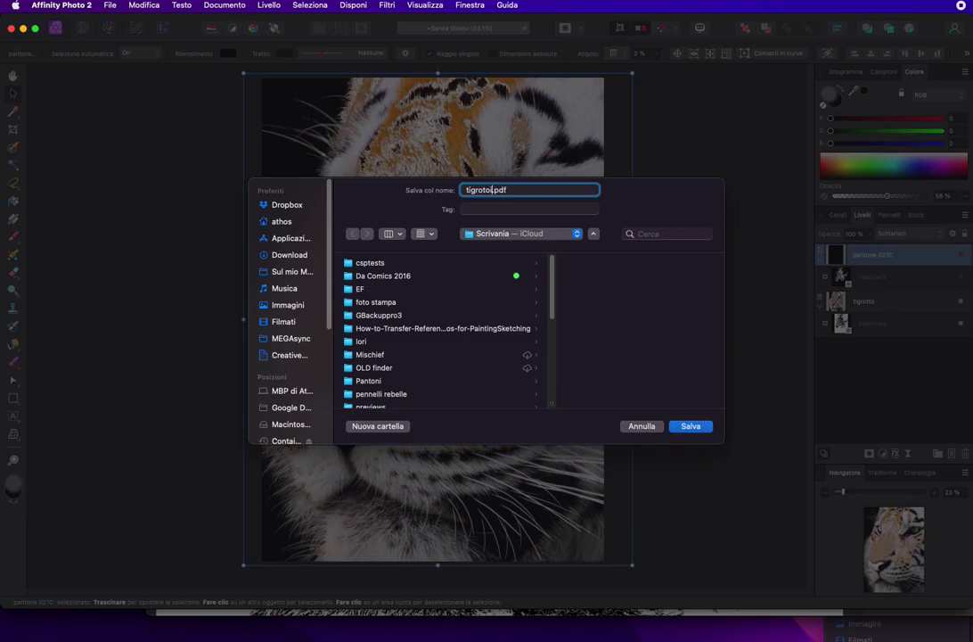
pyautogui.press('BackSpace')
pyautogui.write('t')
pyautogui.write('o cm')
pyautogui.write('yk')
pyautogui.press('Return')
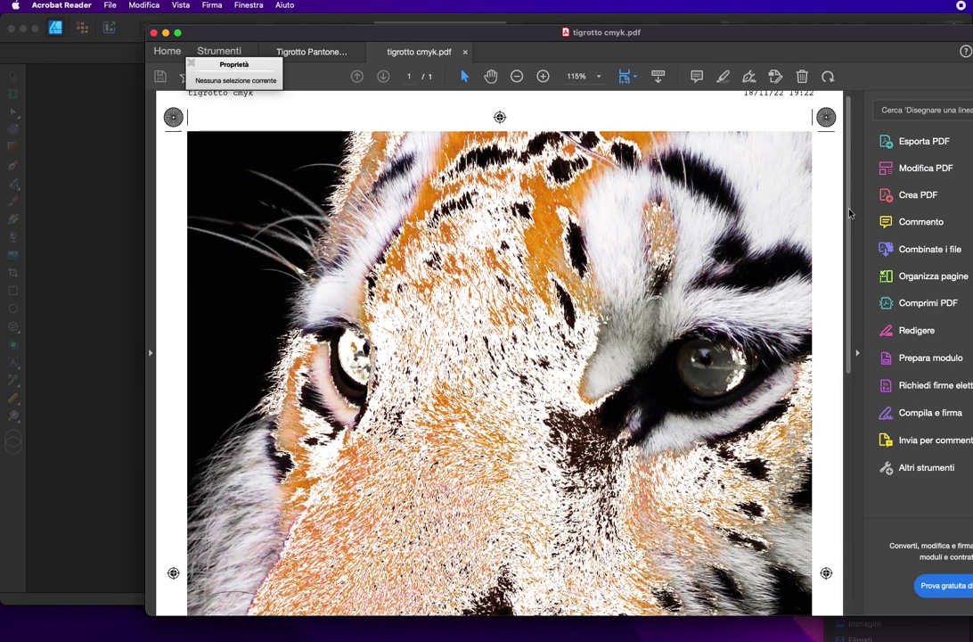
# Scroll down tigrotto cmyk.pdf to inspect the grey and colour bars below the tiger.
pyautogui.scroll(-5, 797, 498)
pyautogui.scroll(-4, 797, 497)
pyautogui.scroll(-3, 798, 497)
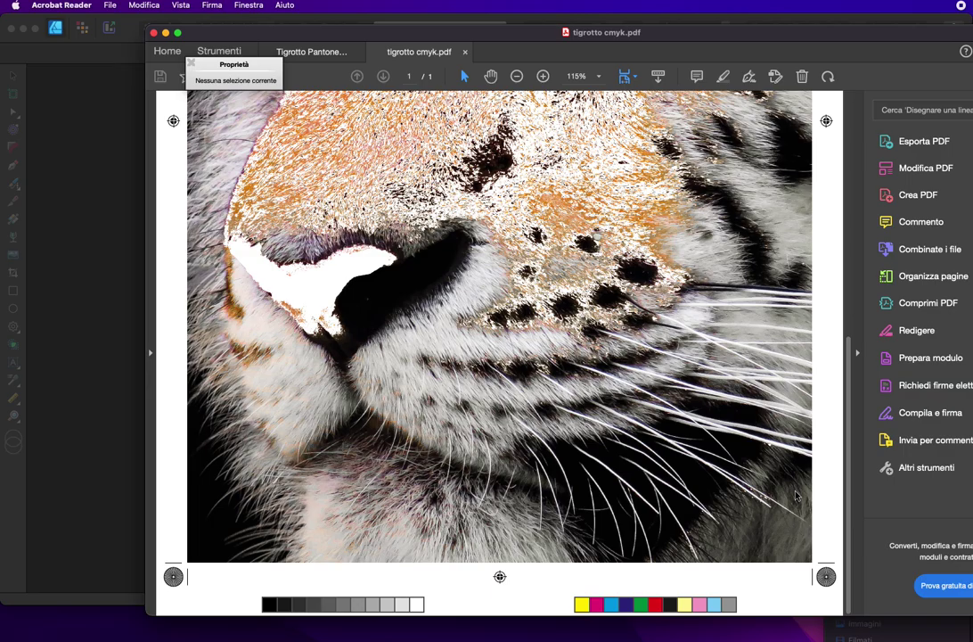
pyautogui.scroll(5, 797, 498)
pyautogui.scroll(3, 798, 498)
pyautogui.scroll(-8, 799, 474)
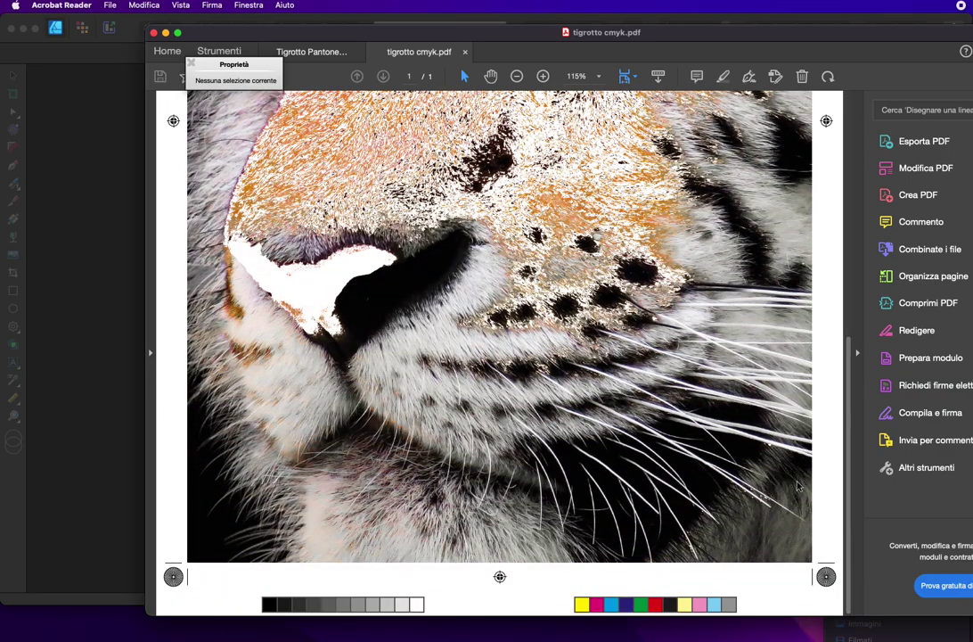